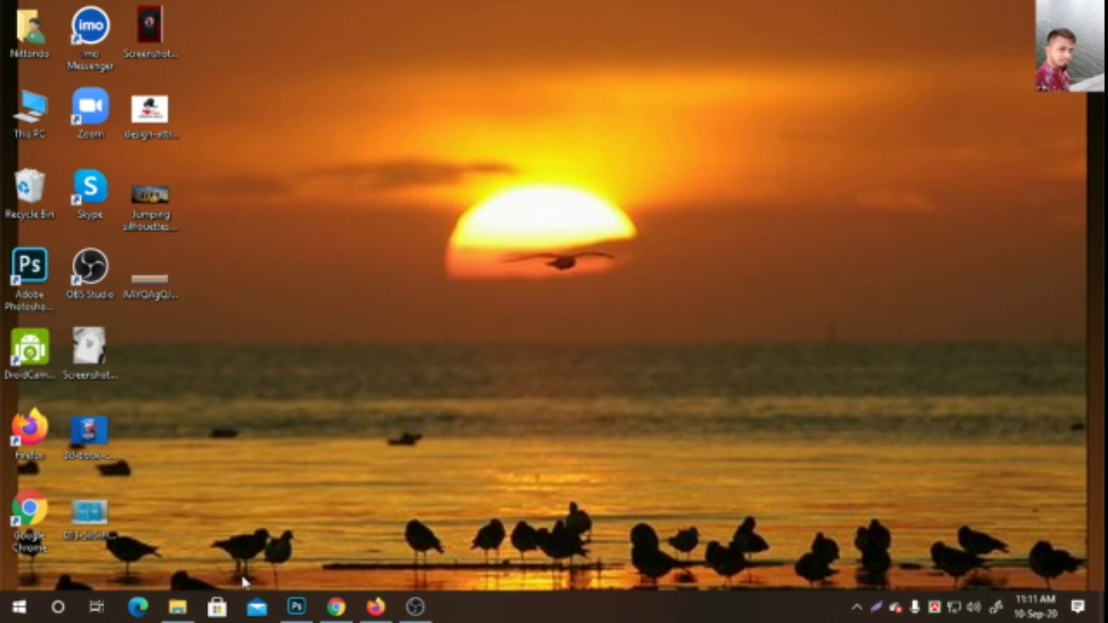
- Switch to Photoshop and clear the Crop tool's width and height ratio values, undoing the accidental crop
click(296, 607)
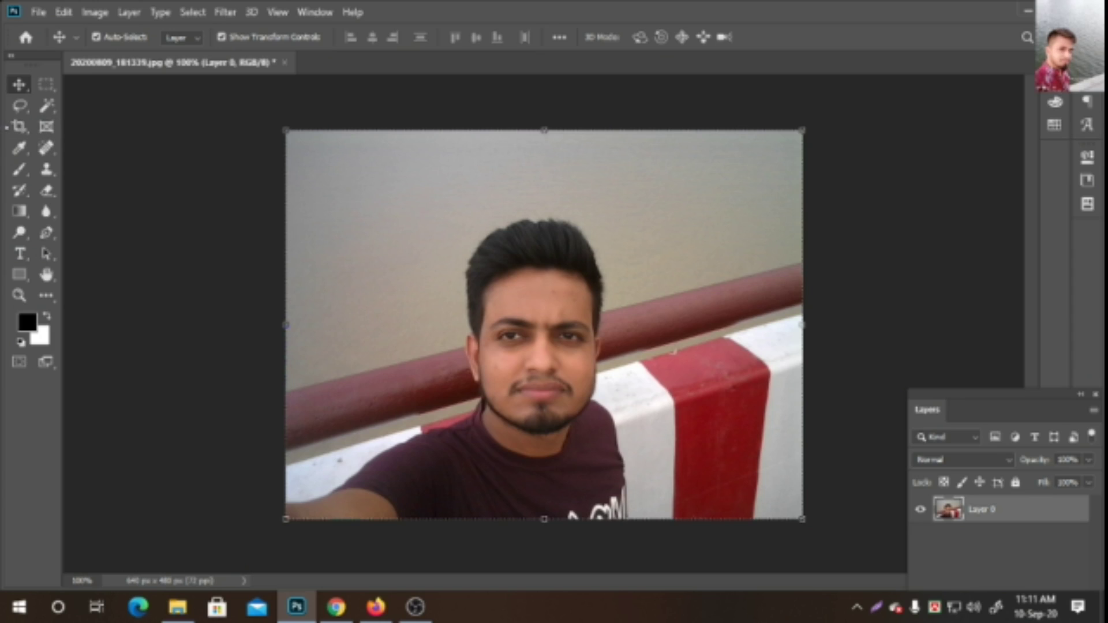
click(19, 131)
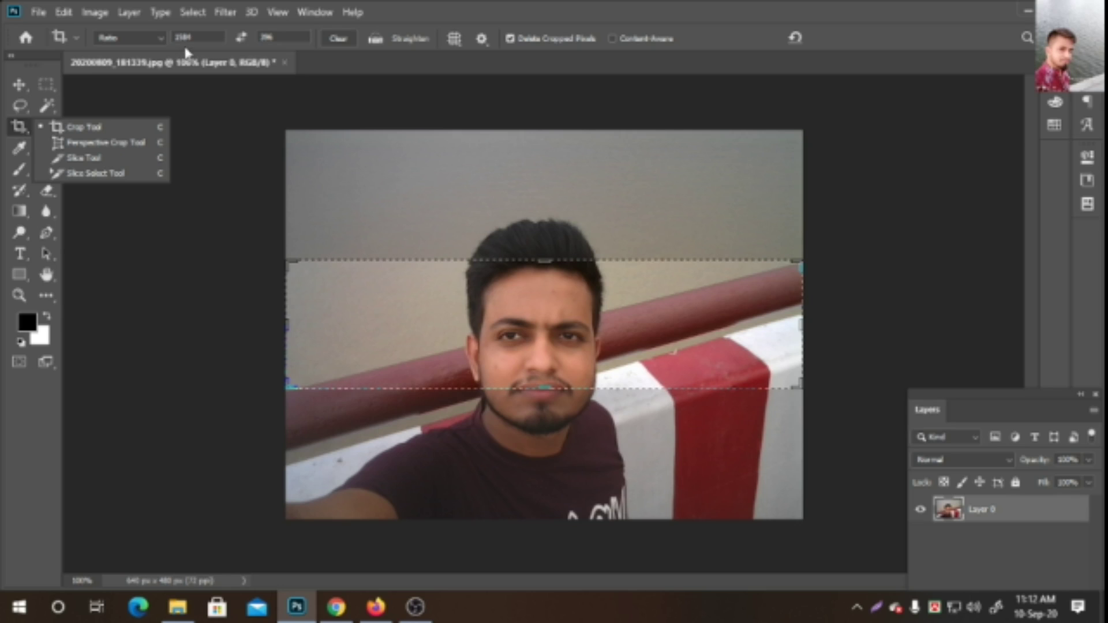
click(154, 41)
drag(199, 38, 164, 39)
key(BackSpace)
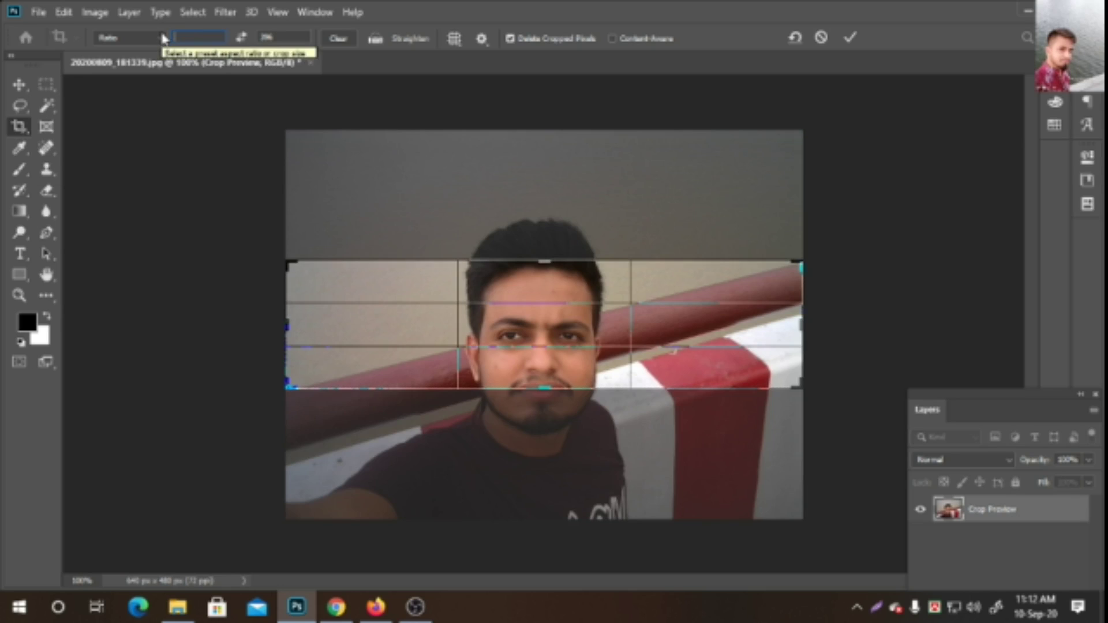
drag(284, 38, 245, 49)
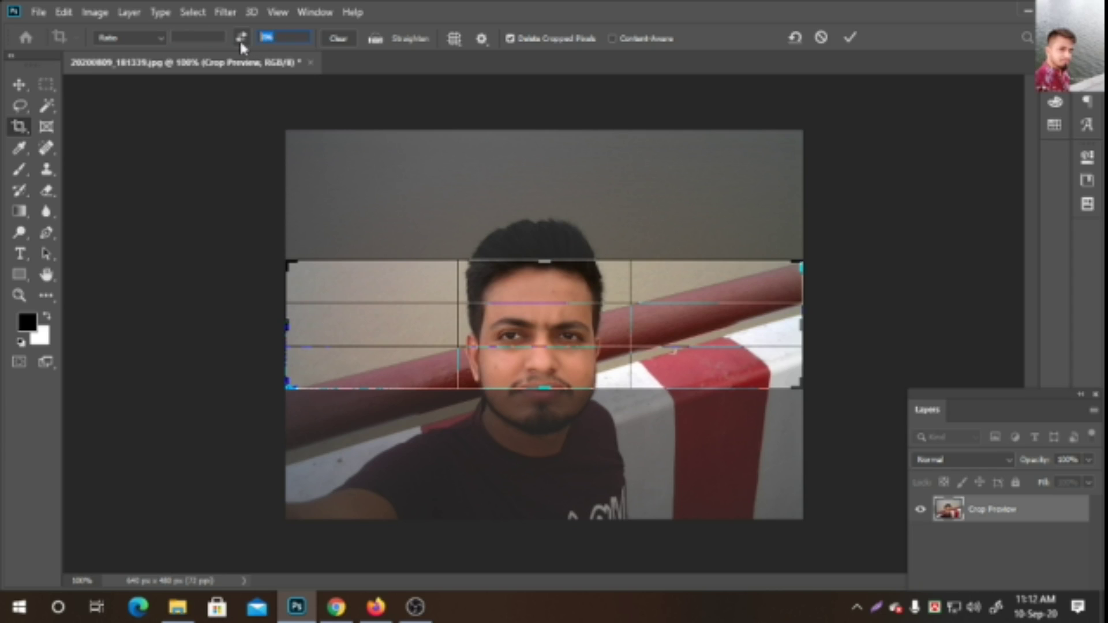
click(24, 93)
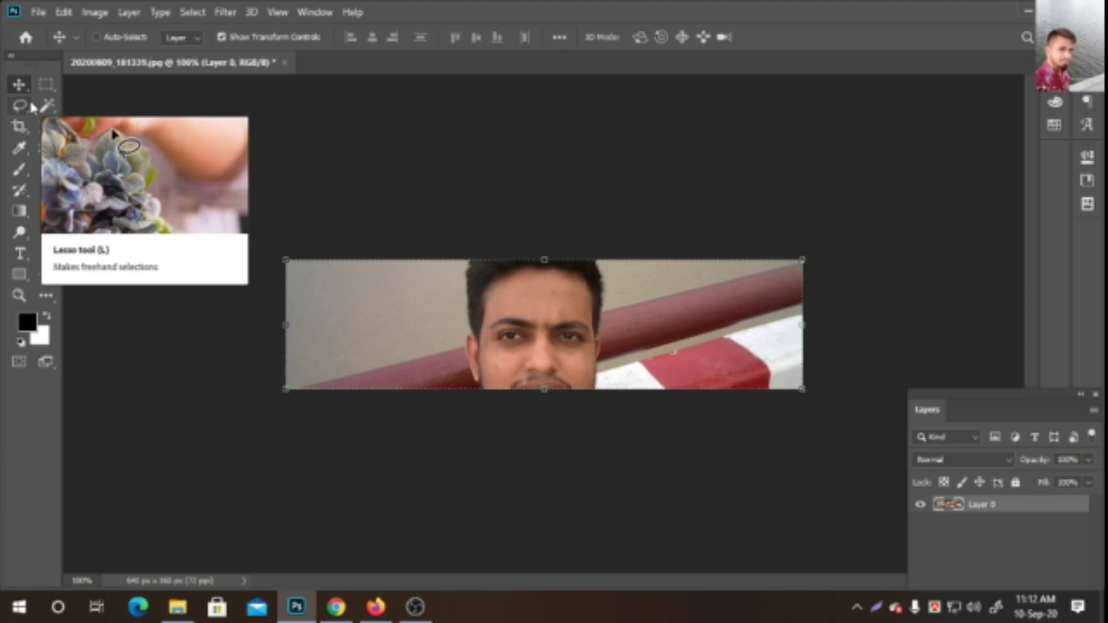
key(ctrl+z)
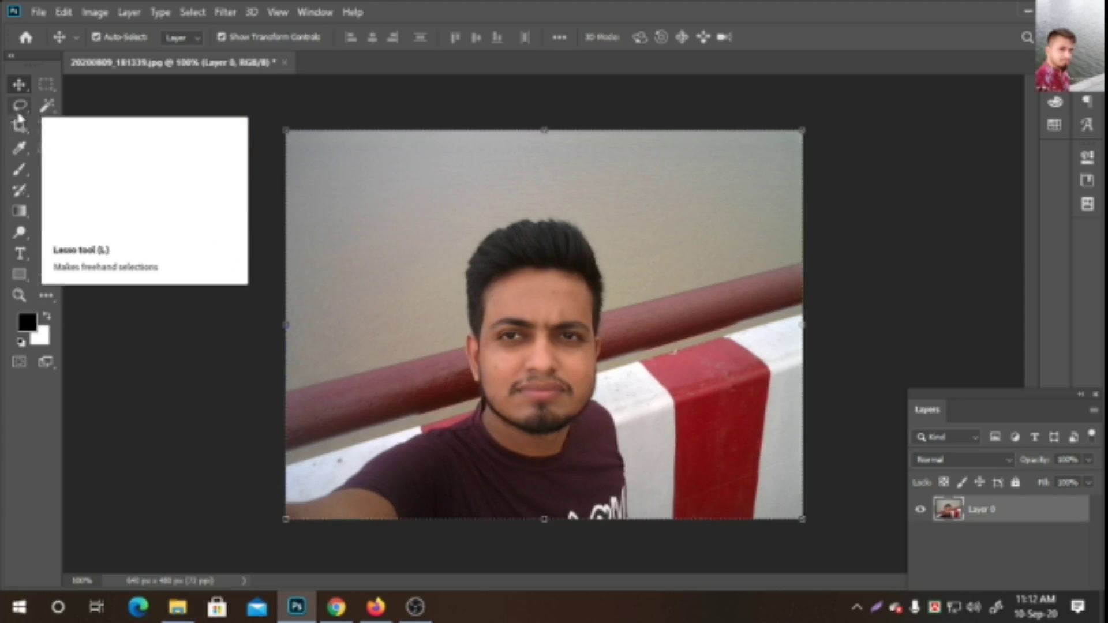
- Crop the selfie freehand around the head and shoulders to about 362 by 366 px and apply the crop
click(19, 124)
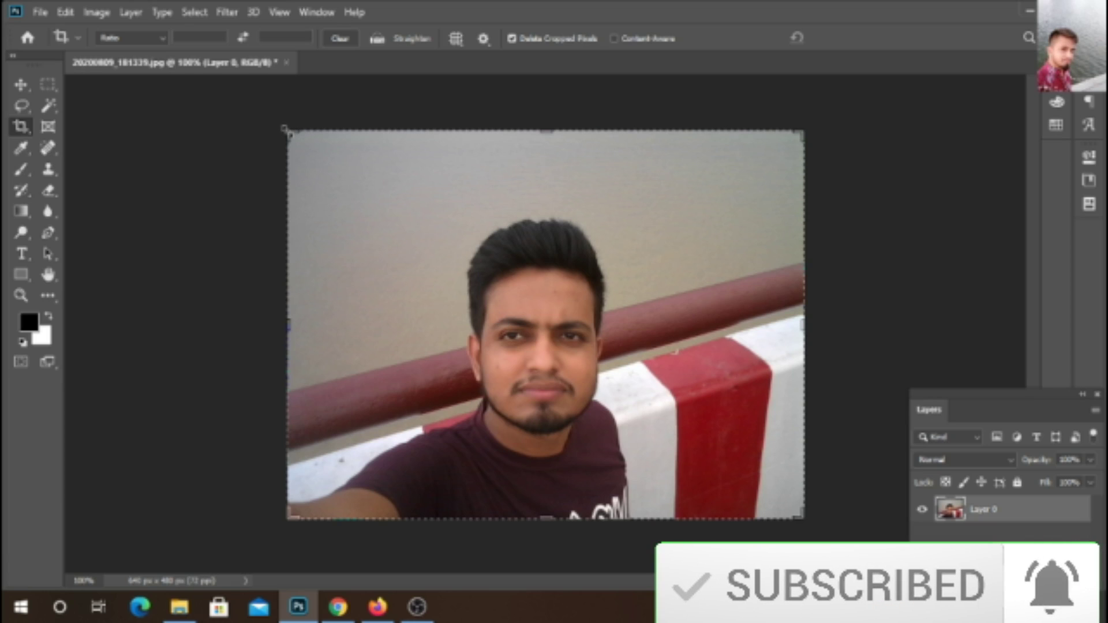
drag(285, 130, 334, 174)
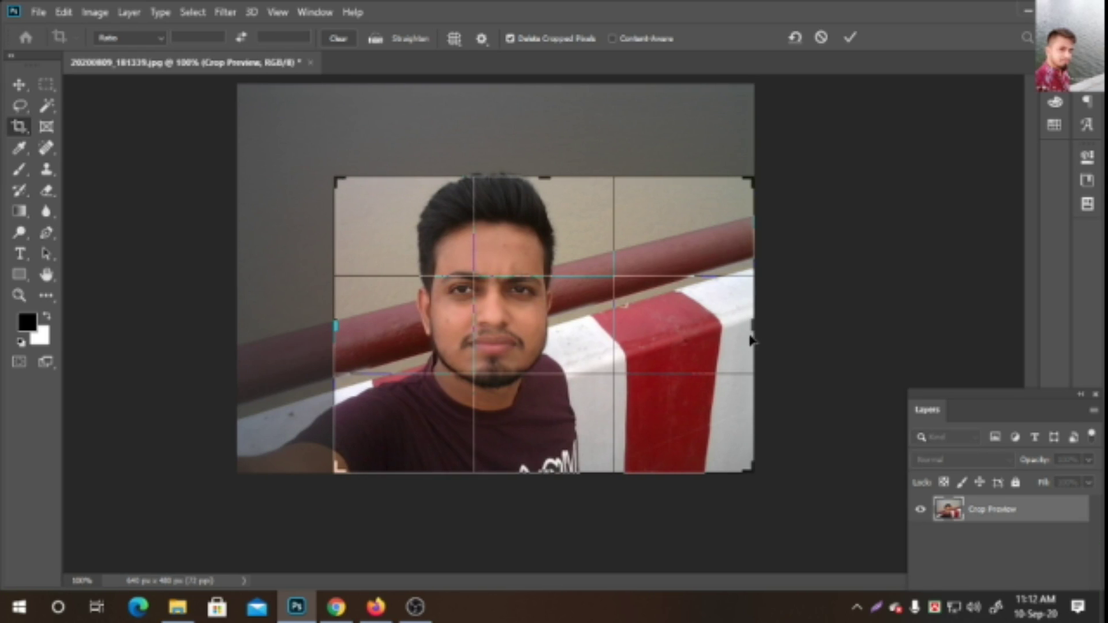
drag(755, 327, 690, 326)
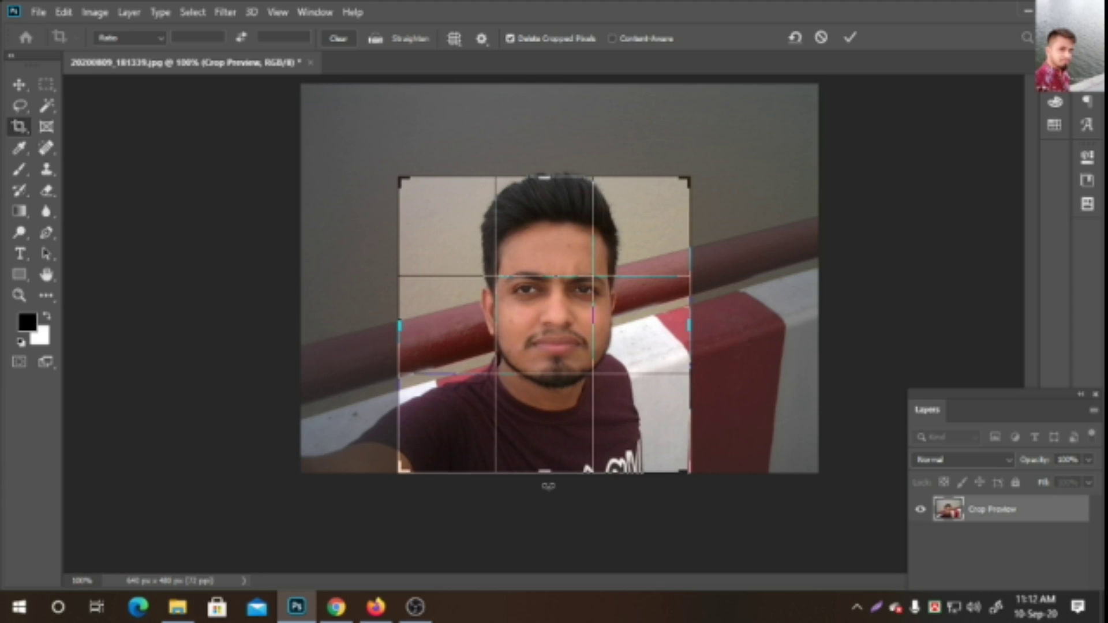
drag(545, 475, 544, 445)
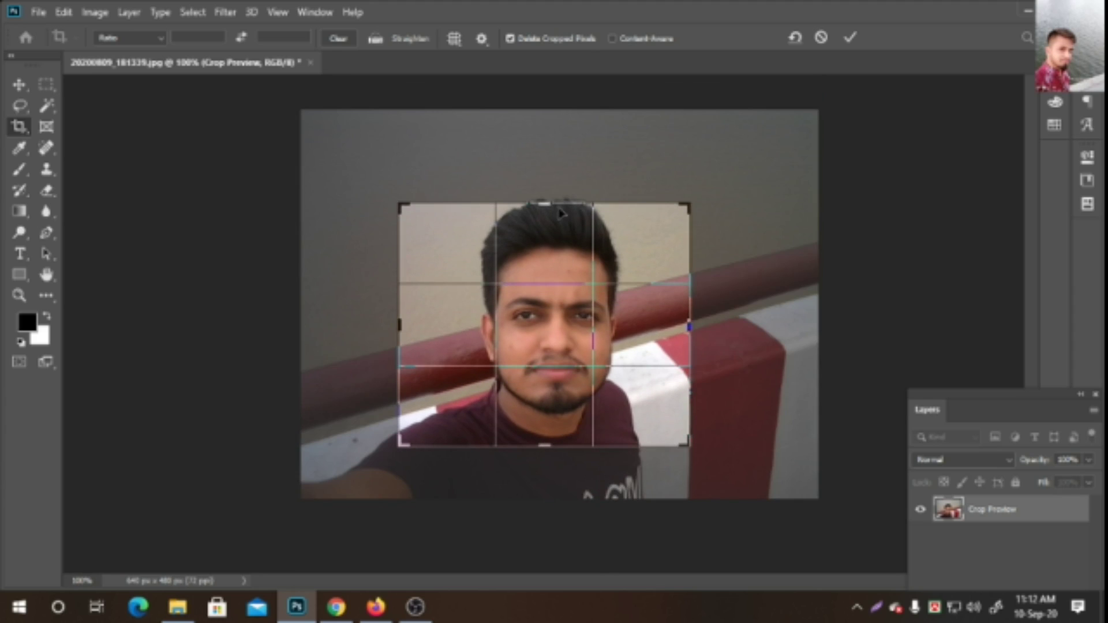
mouse_move(543, 202)
mouse_down()
mouse_move(545, 185)
mouse_move(544, 197)
mouse_up()
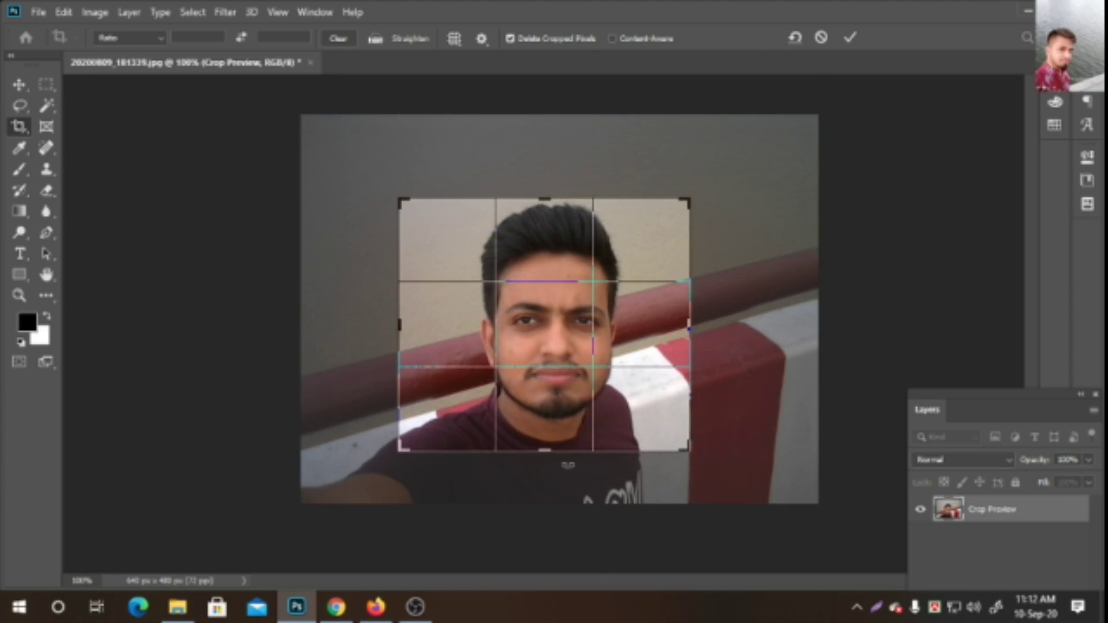
drag(550, 448, 549, 473)
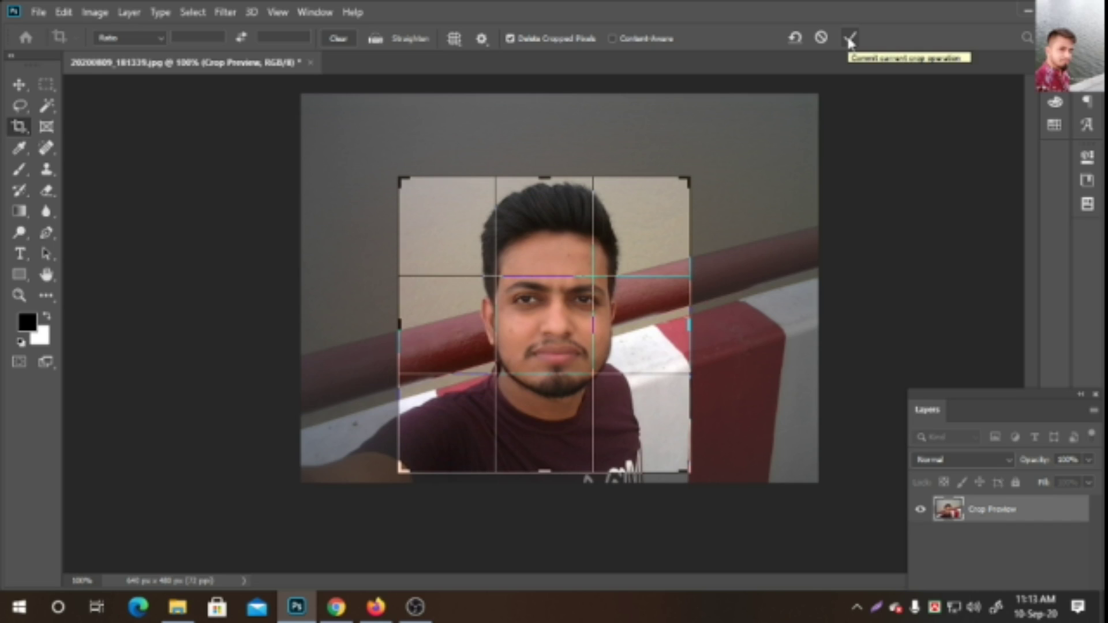
click(850, 39)
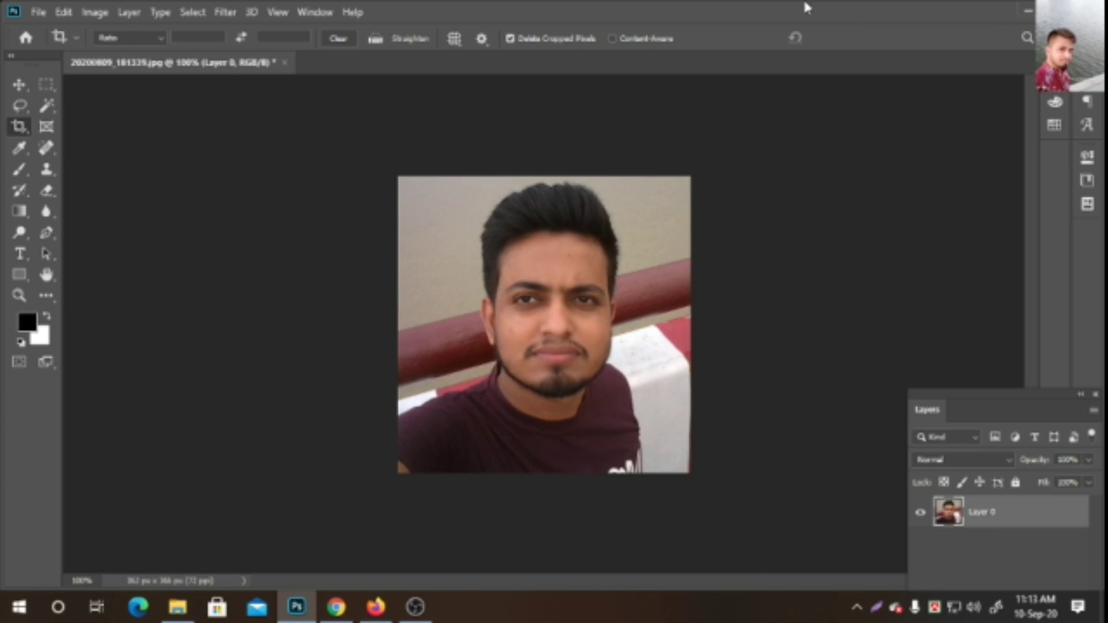
- Save the cropped photo on the computer's Desktop as 1.jpg in JPEG format with quality 12 and Baseline ("Standard")
click(38, 13)
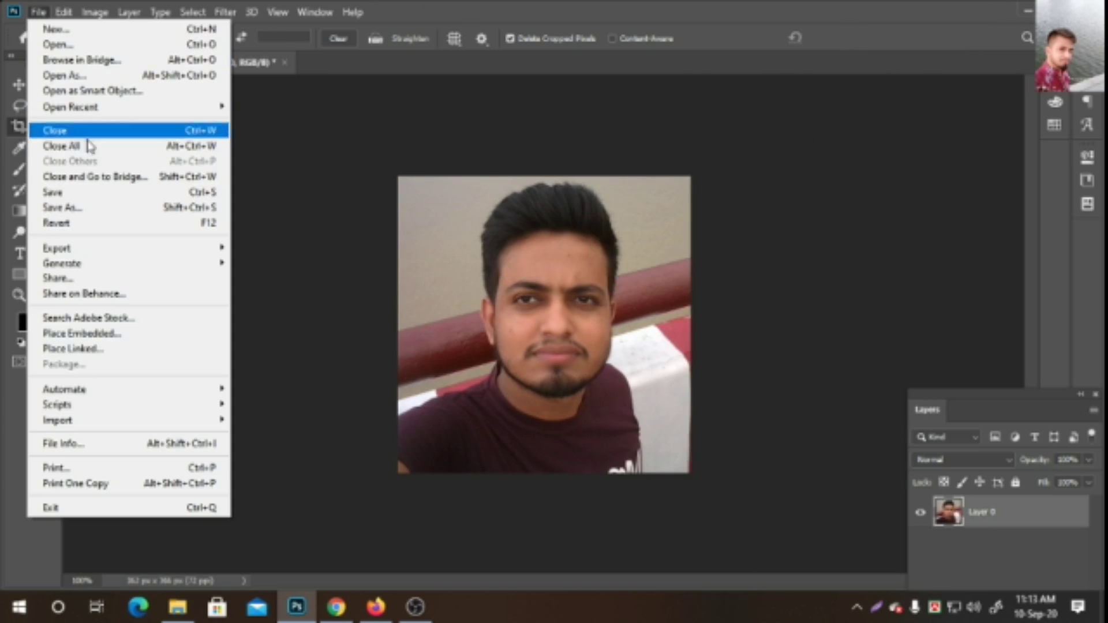
click(88, 207)
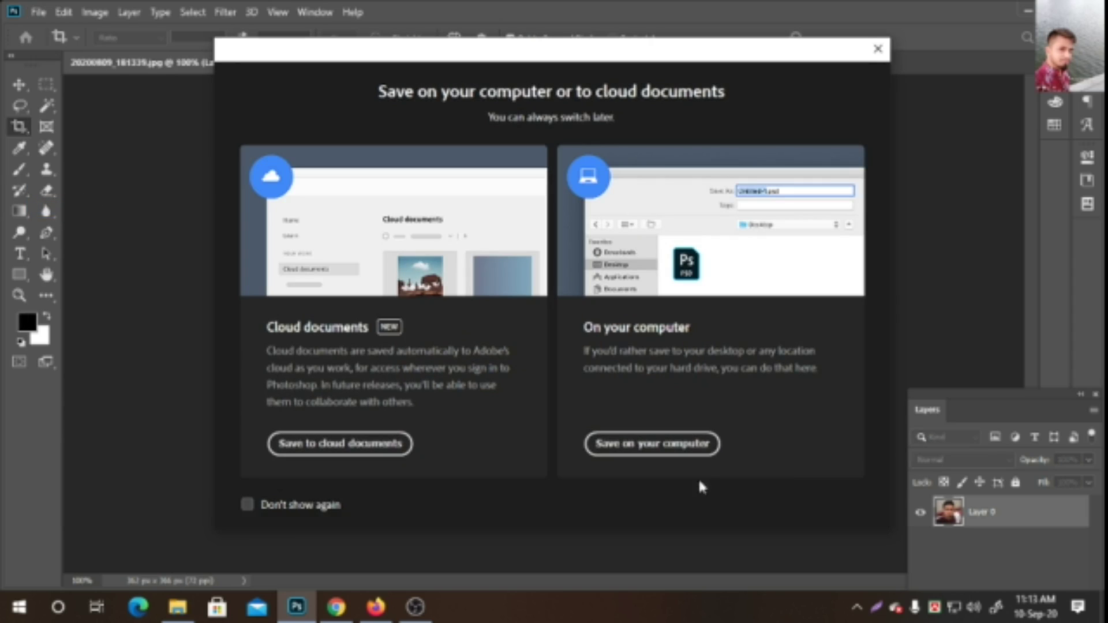
click(670, 445)
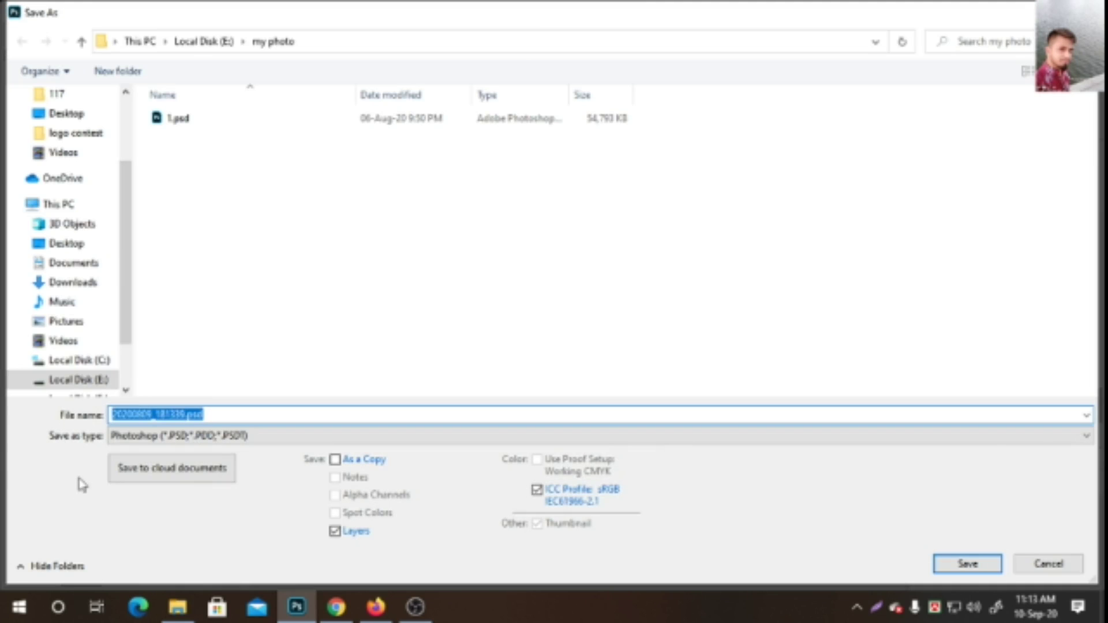
click(80, 247)
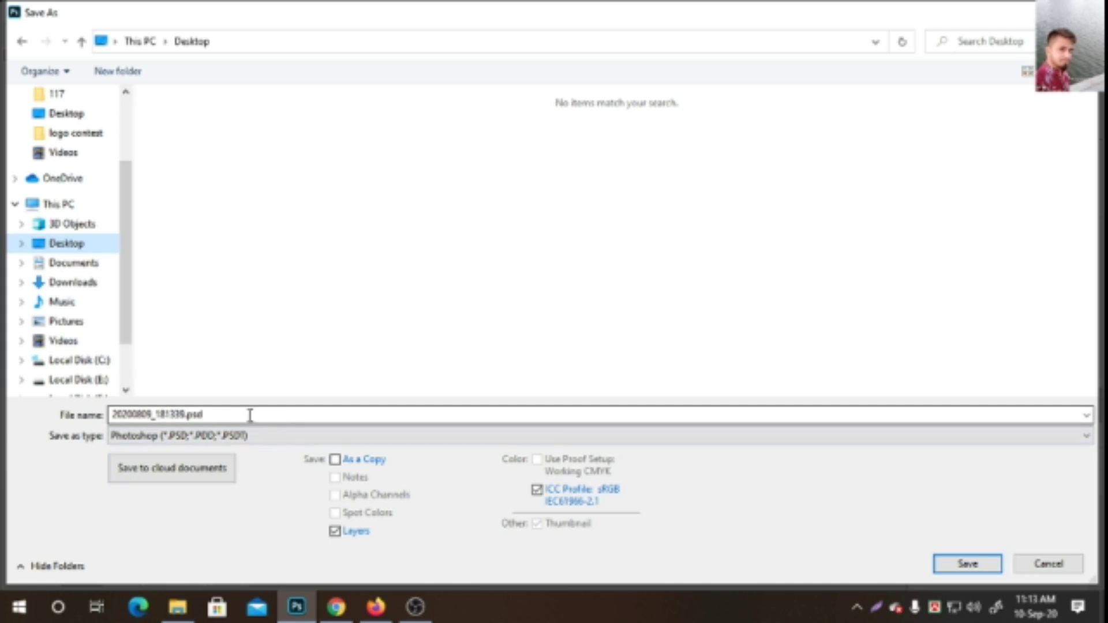
drag(250, 415, 21, 431)
text(1)
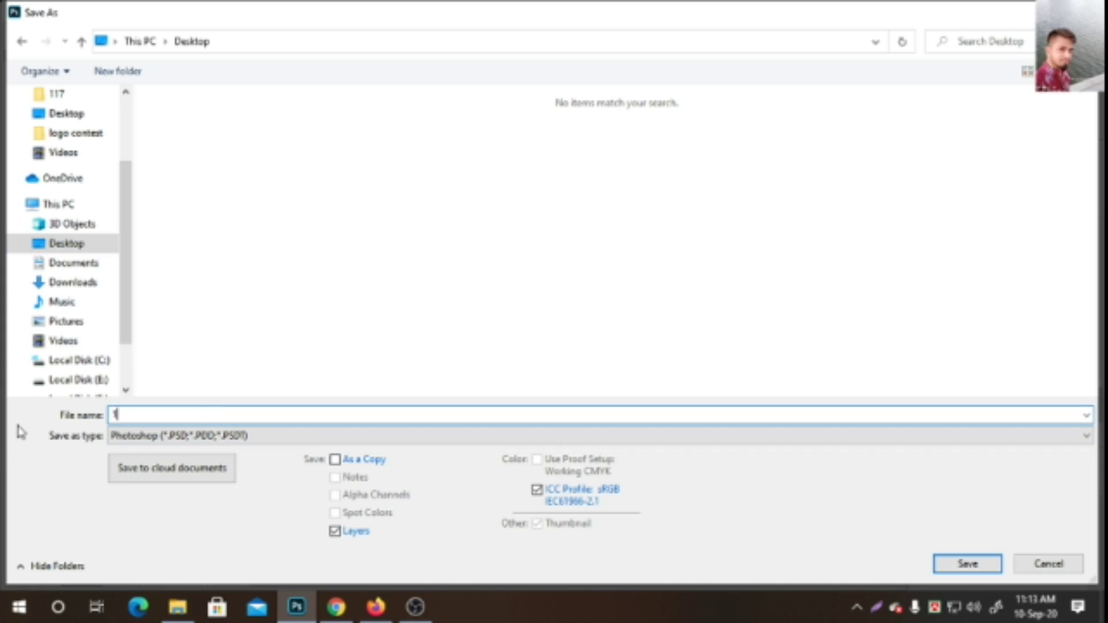
click(217, 442)
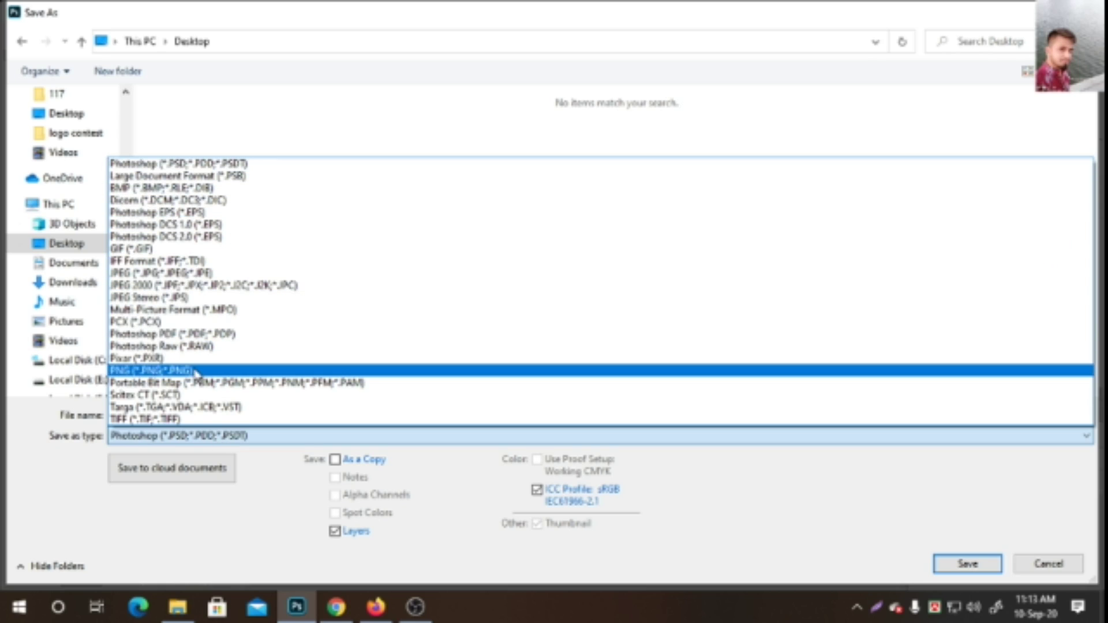
click(180, 273)
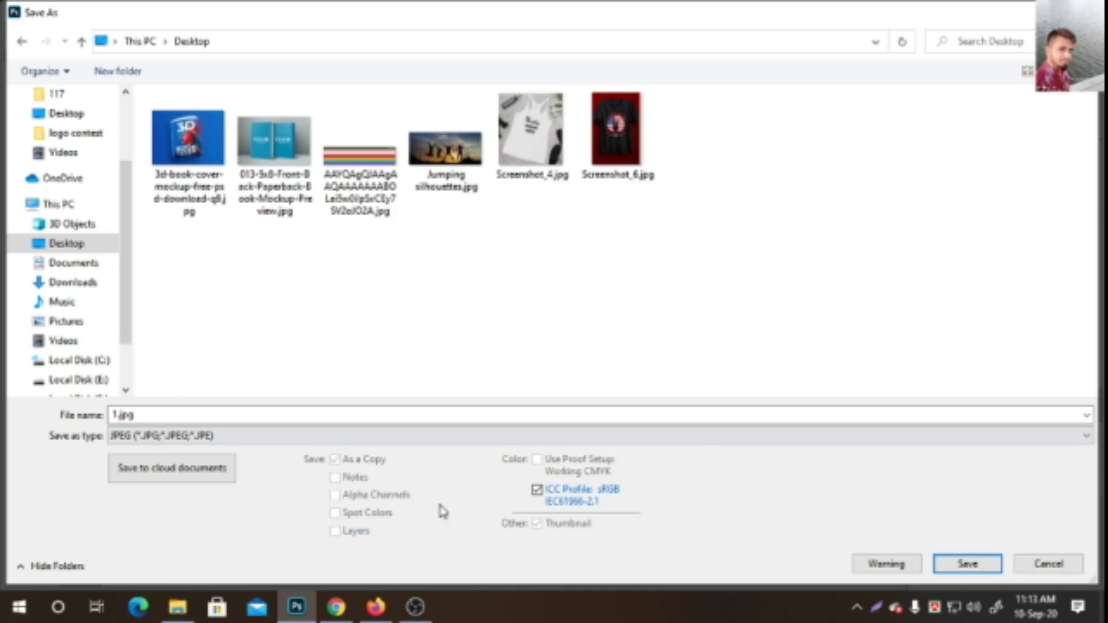
click(970, 564)
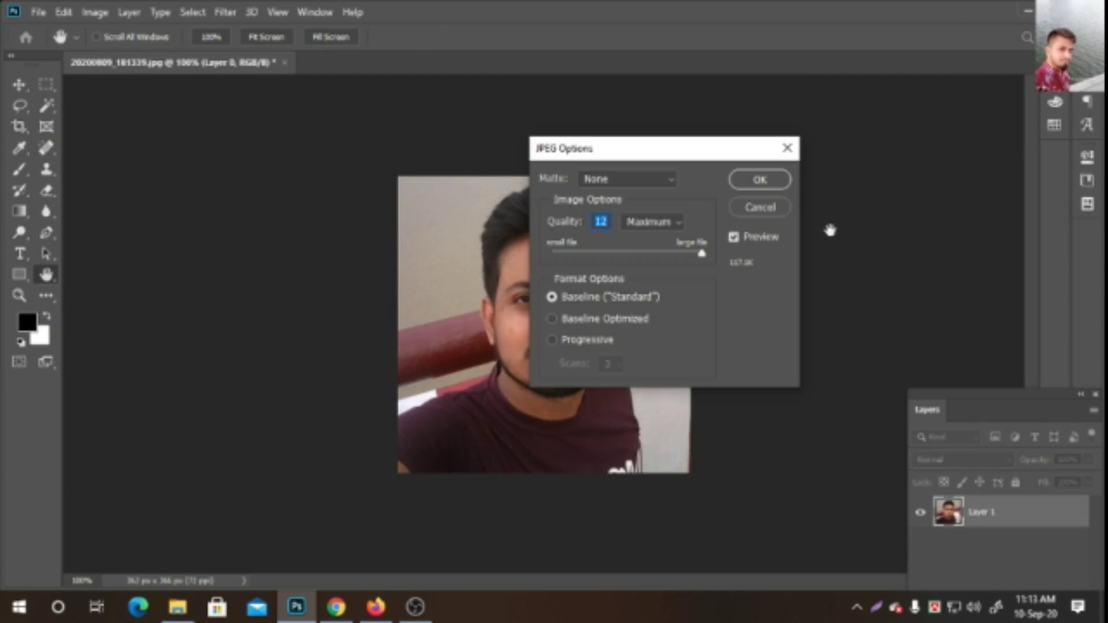
click(765, 180)
key(c)
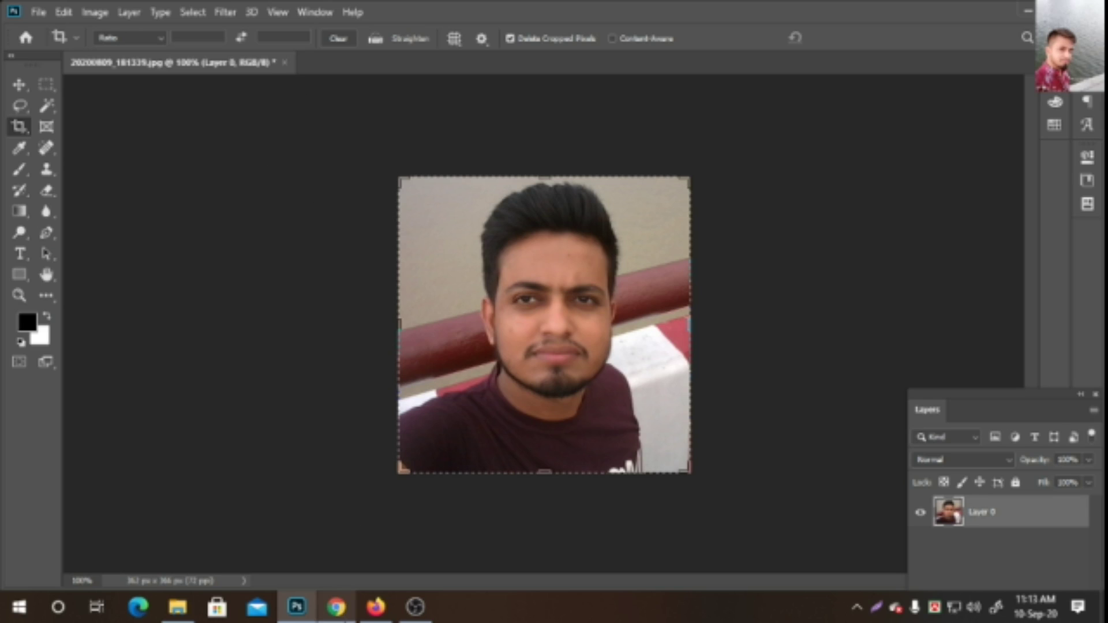
- Switch to the LinkedIn profile in Chrome and try 1.jpg from the Desktop as the background photo
click(346, 618)
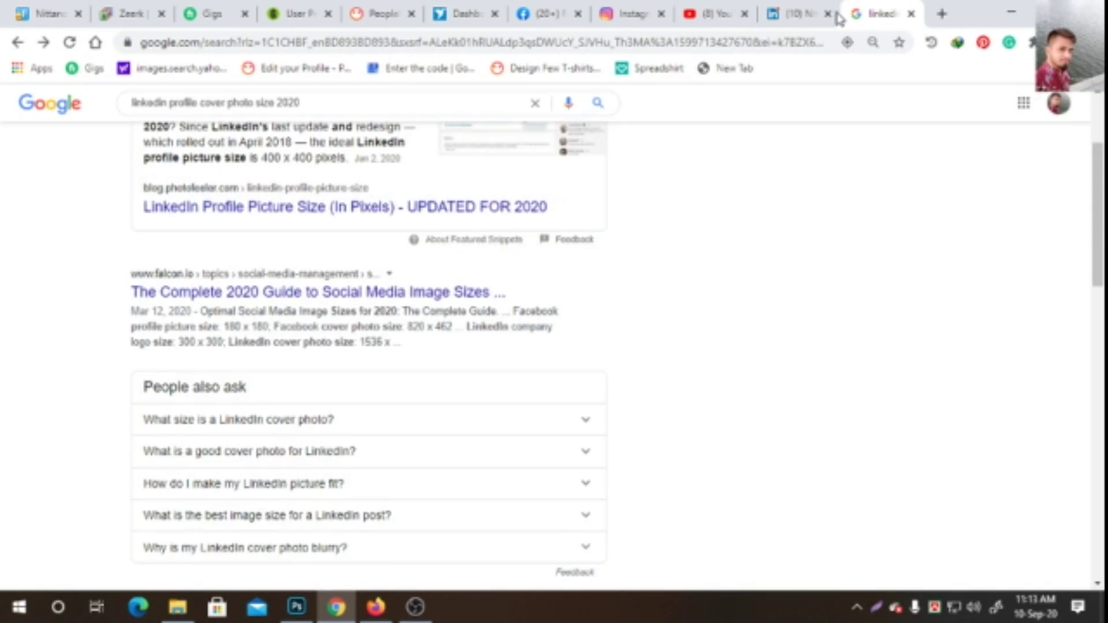
click(796, 12)
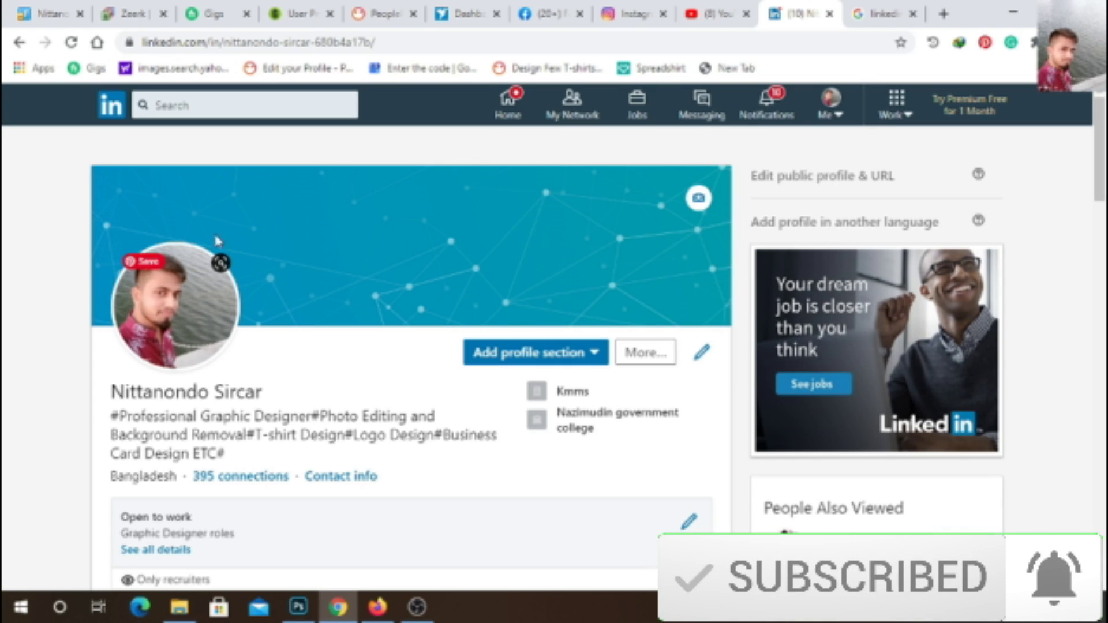
click(697, 200)
click(391, 269)
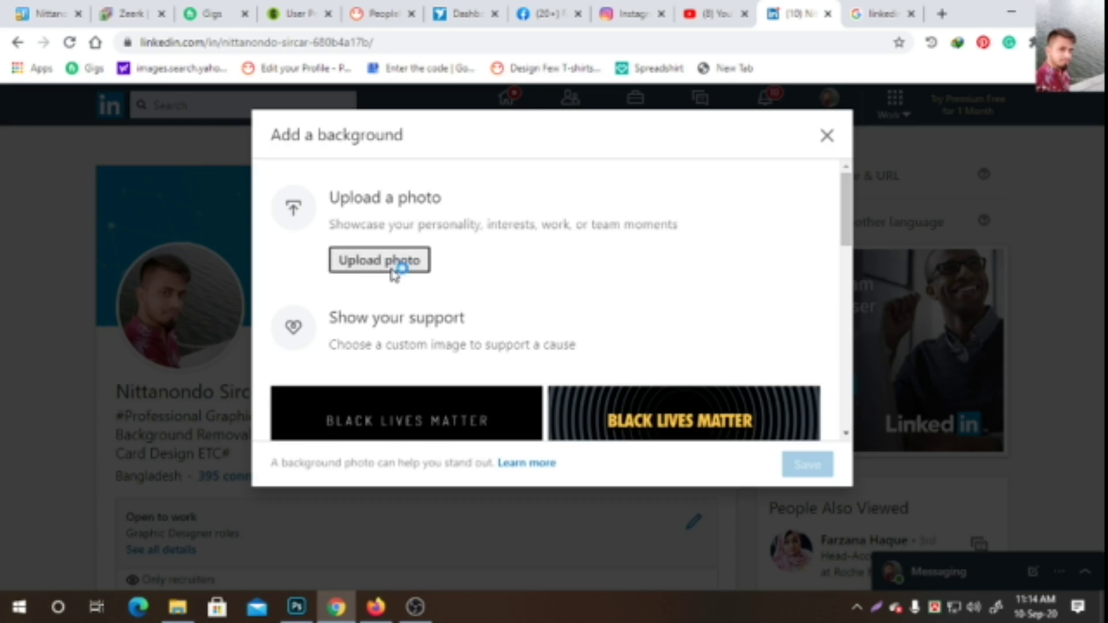
click(164, 151)
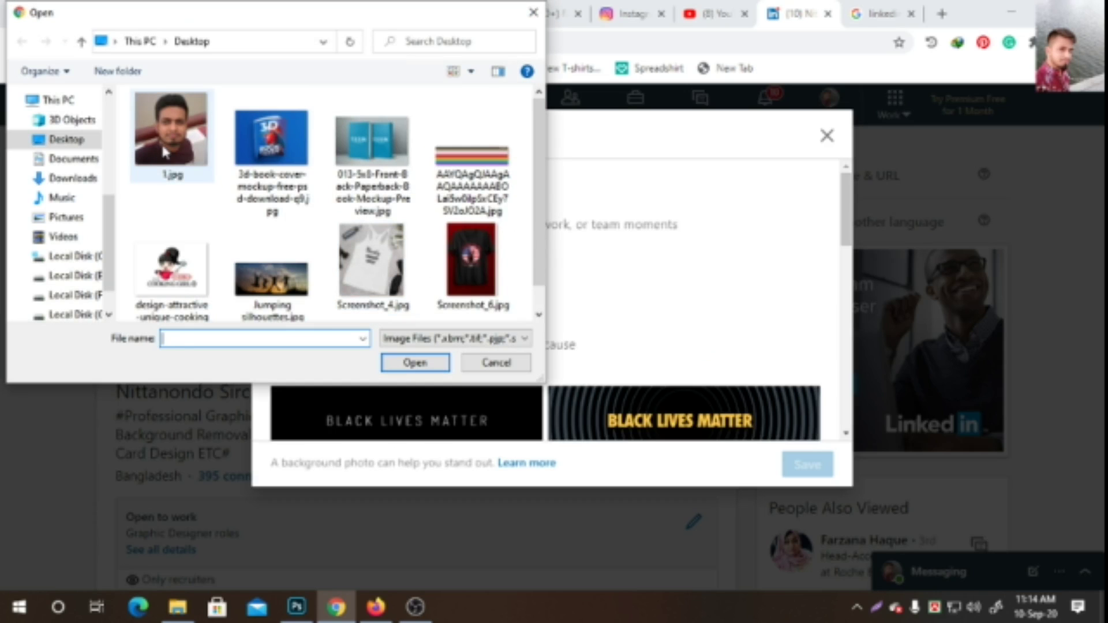
click(415, 362)
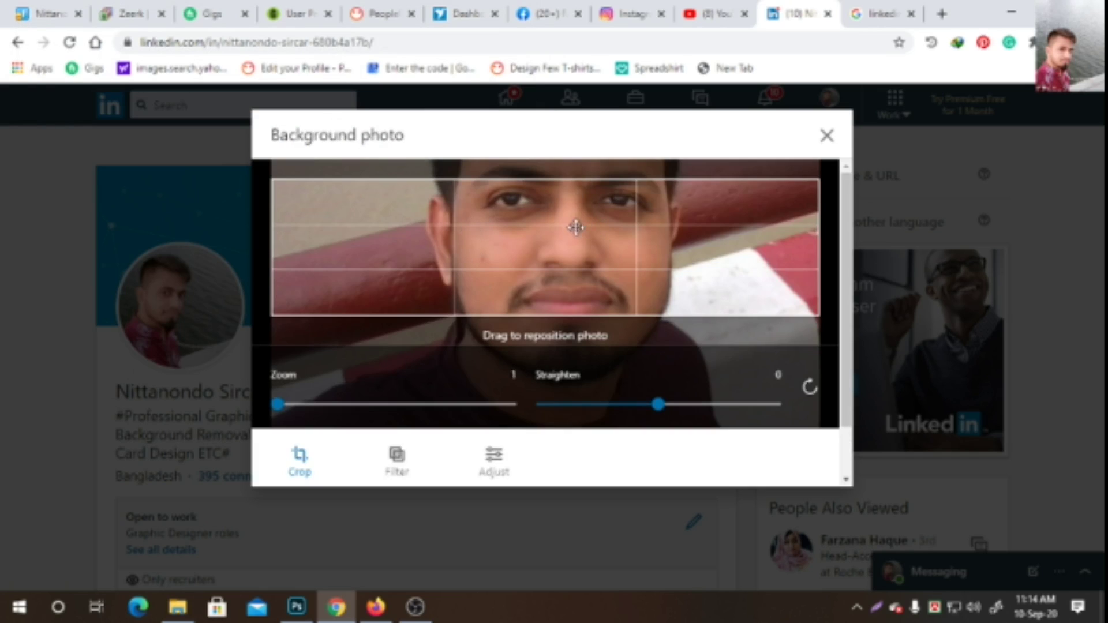
scroll(499, 356, down, 2)
scroll(495, 337, up, 2)
click(827, 136)
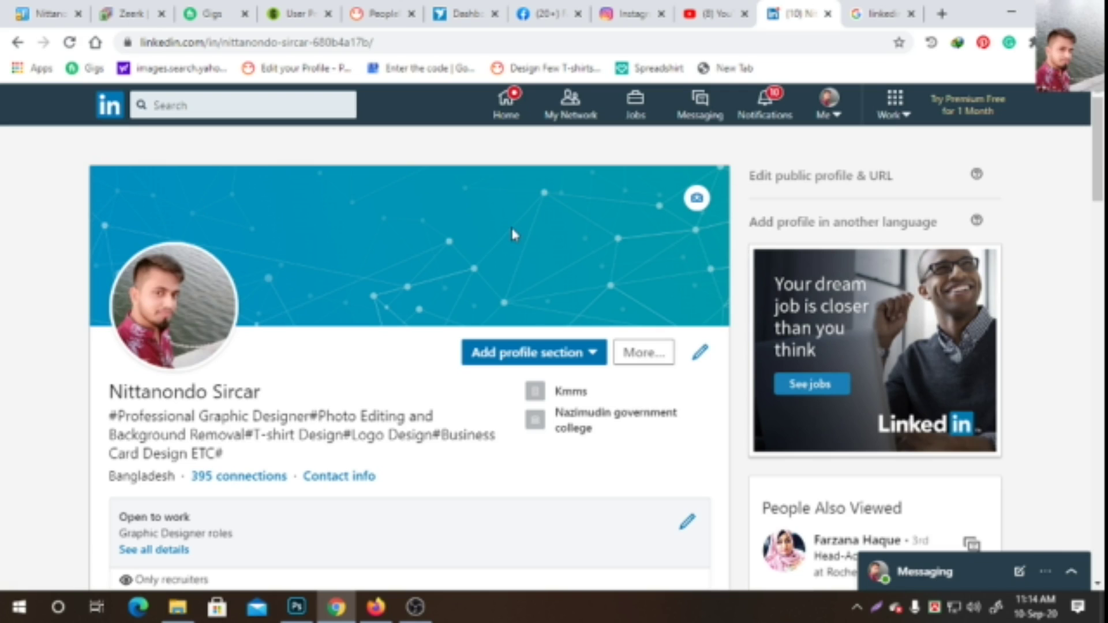
- Look up the recommended size under "What size is a LinkedIn cover photo?" in the Google search results
click(879, 14)
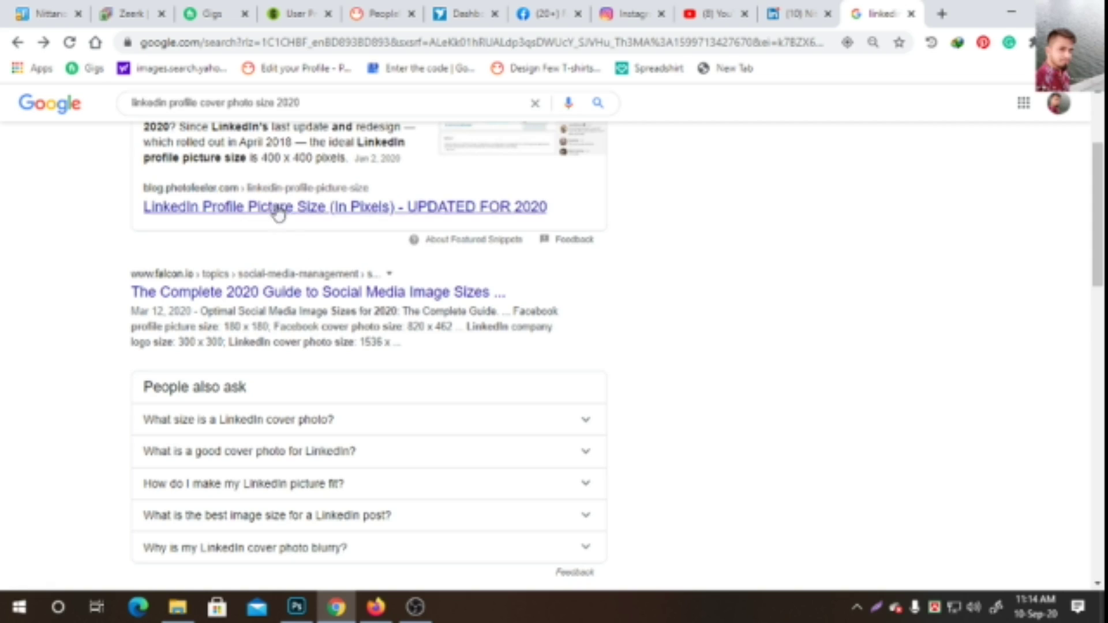
scroll(269, 199, down, 3)
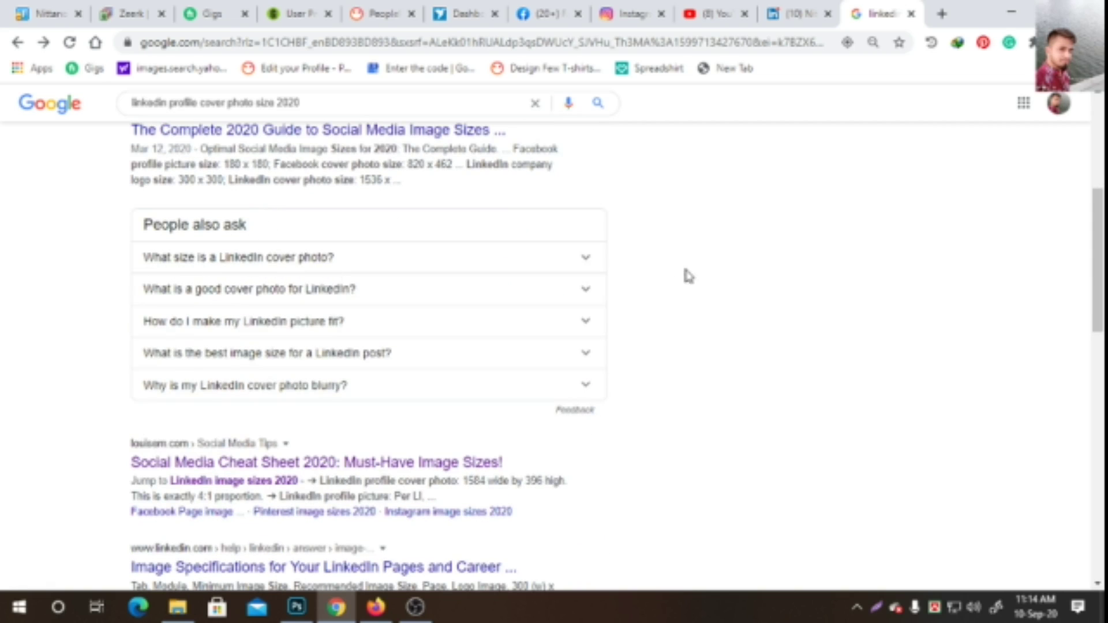
click(586, 260)
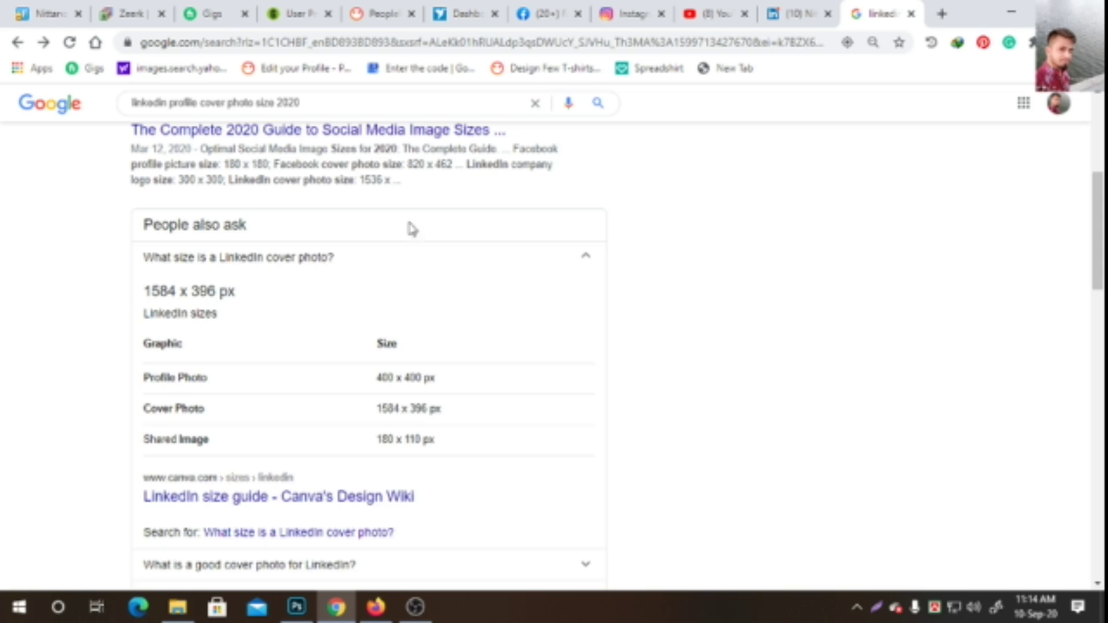
- Switch back to Photoshop and open Jumping silhouettes.jpg from the Desktop
click(1008, 18)
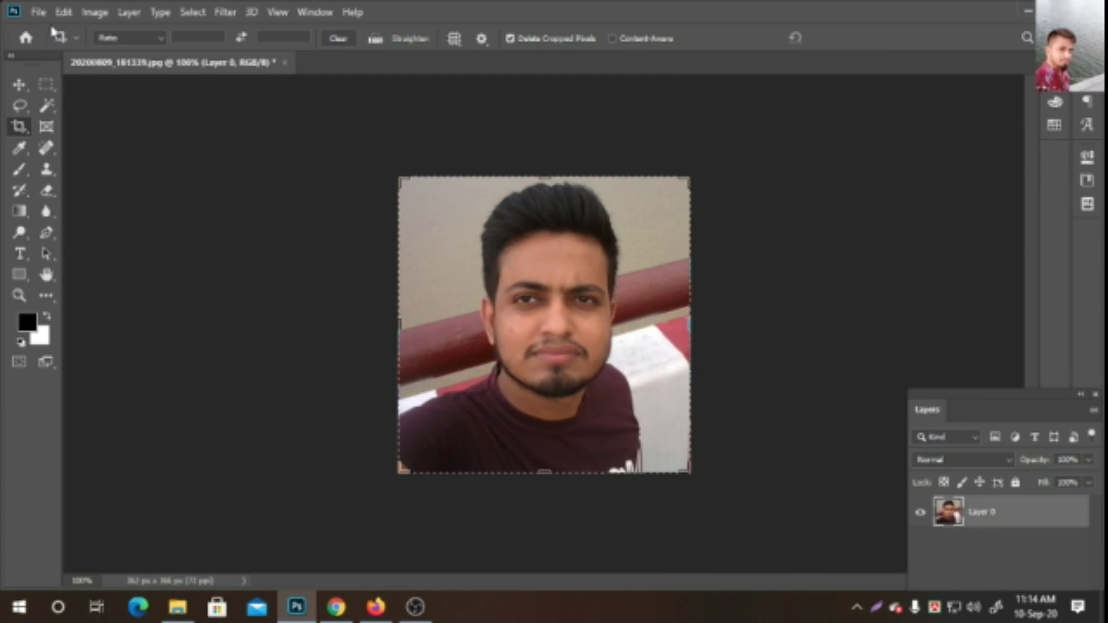
click(39, 13)
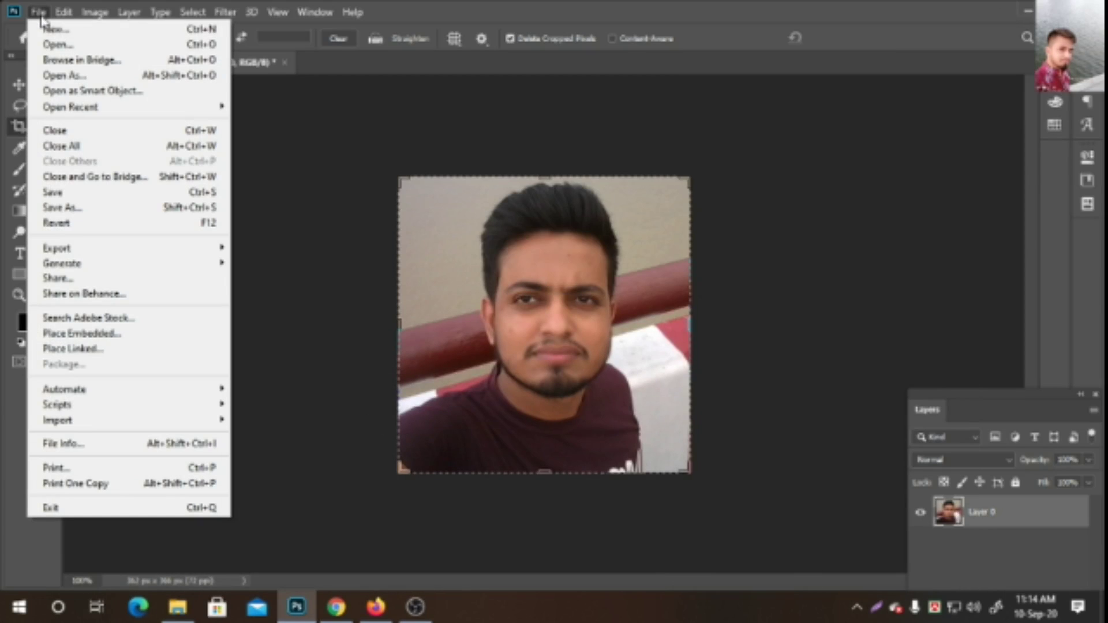
click(55, 46)
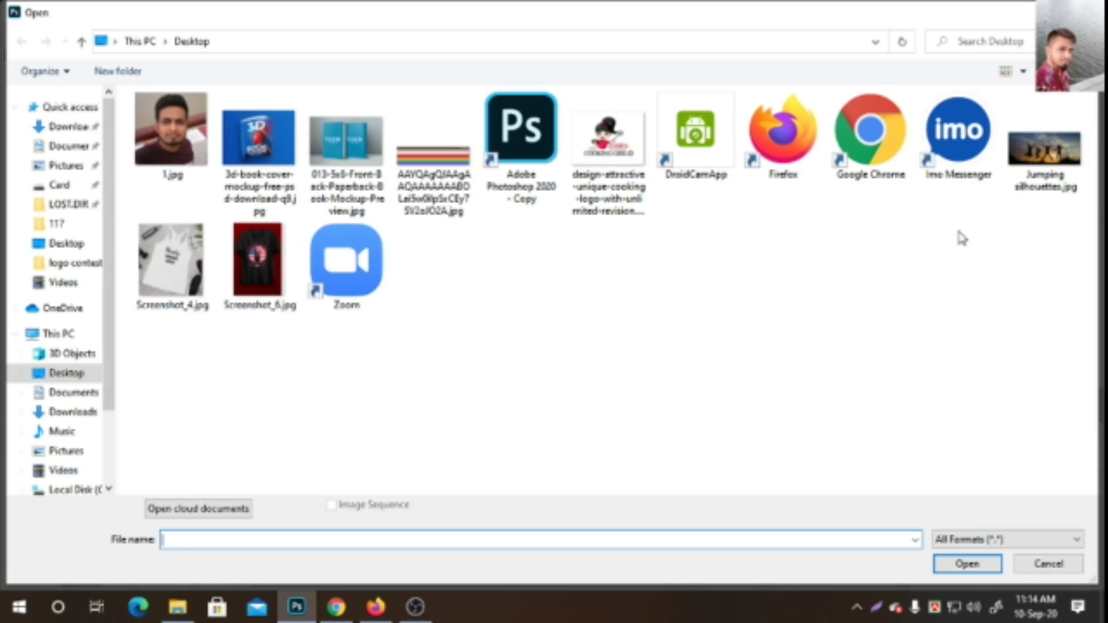
click(1045, 149)
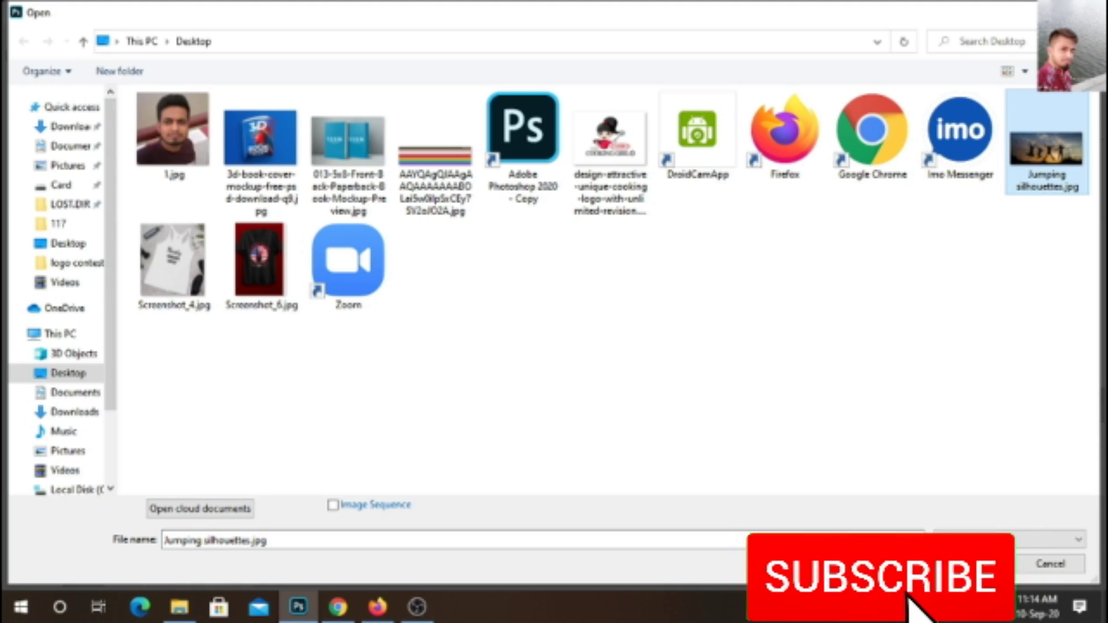
click(975, 564)
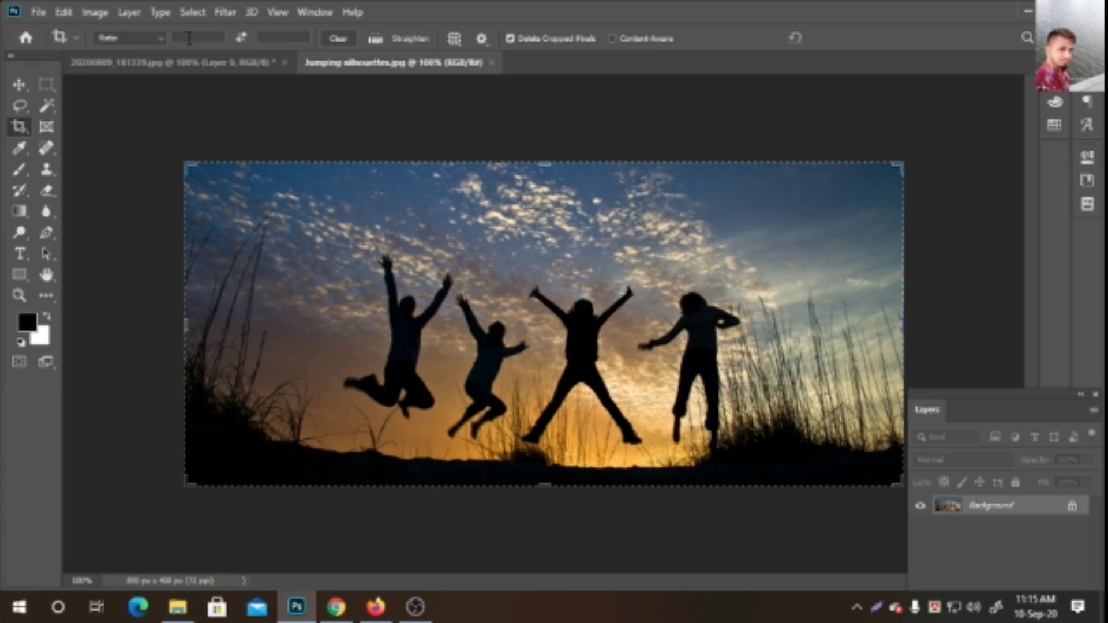
- Copy the cover photo width 1584 from the Google results in Chrome and paste it as the crop ratio's width in Photoshop
click(339, 611)
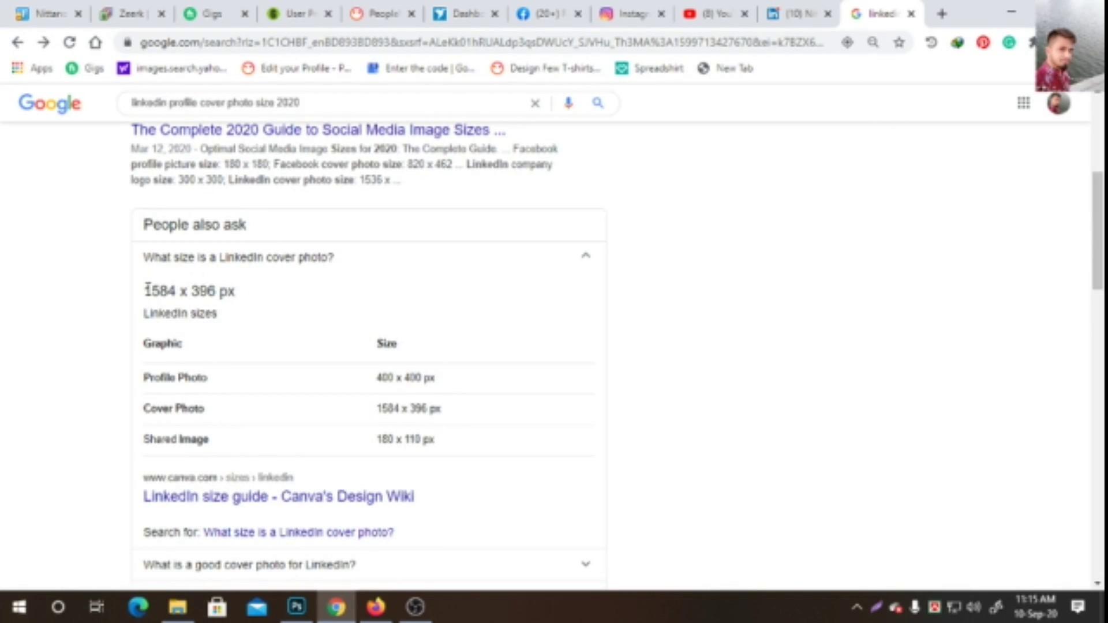
drag(146, 290, 177, 291)
key(ctrl+c)
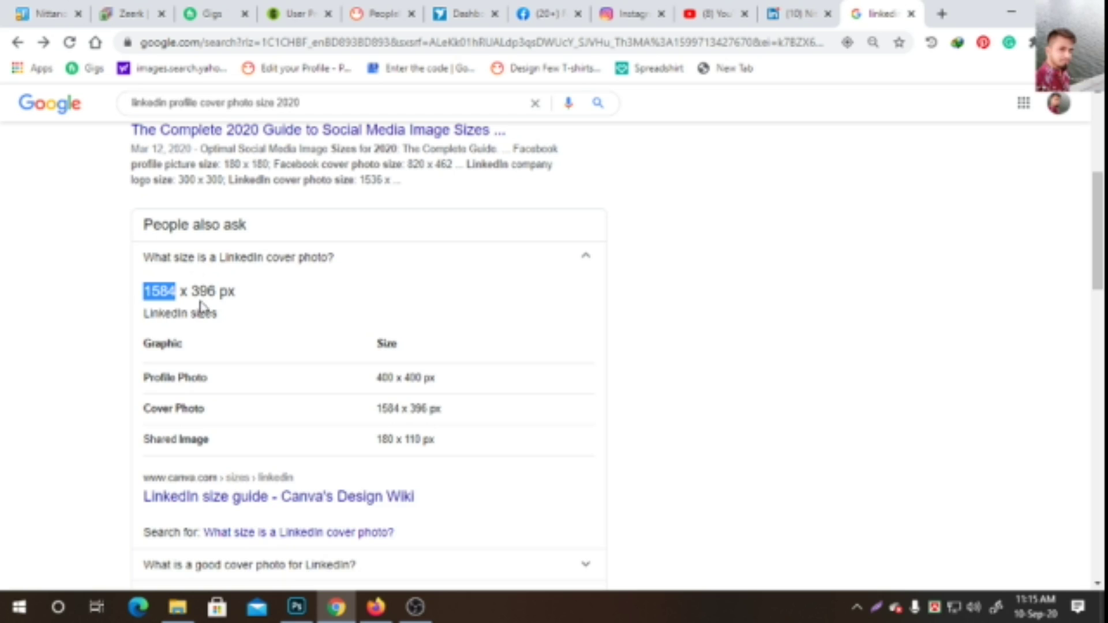
click(1012, 12)
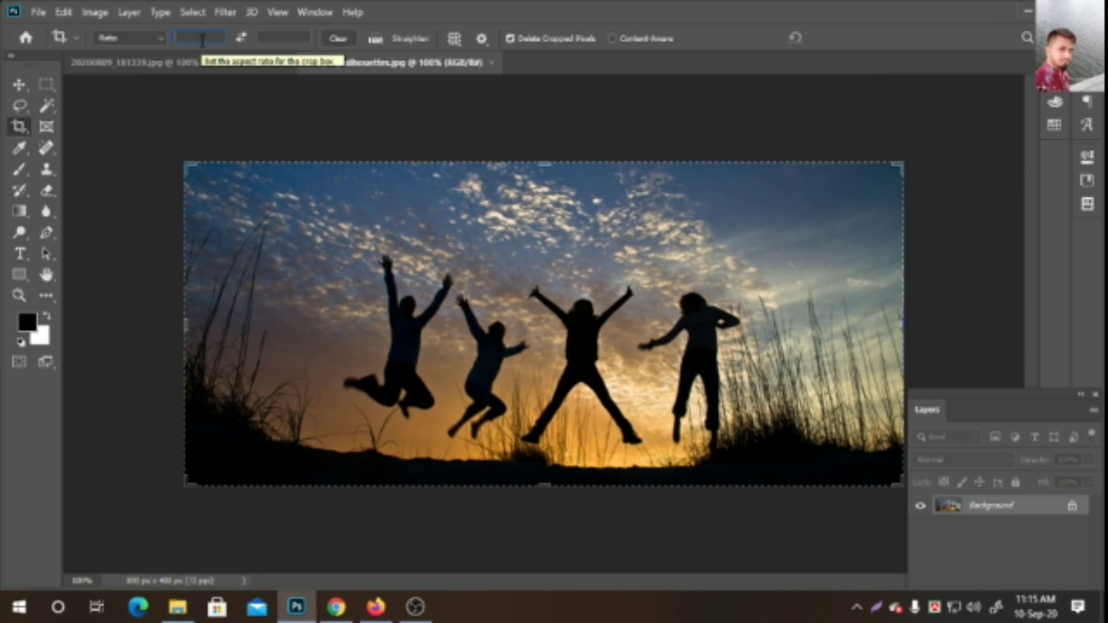
key(ctrl+v)
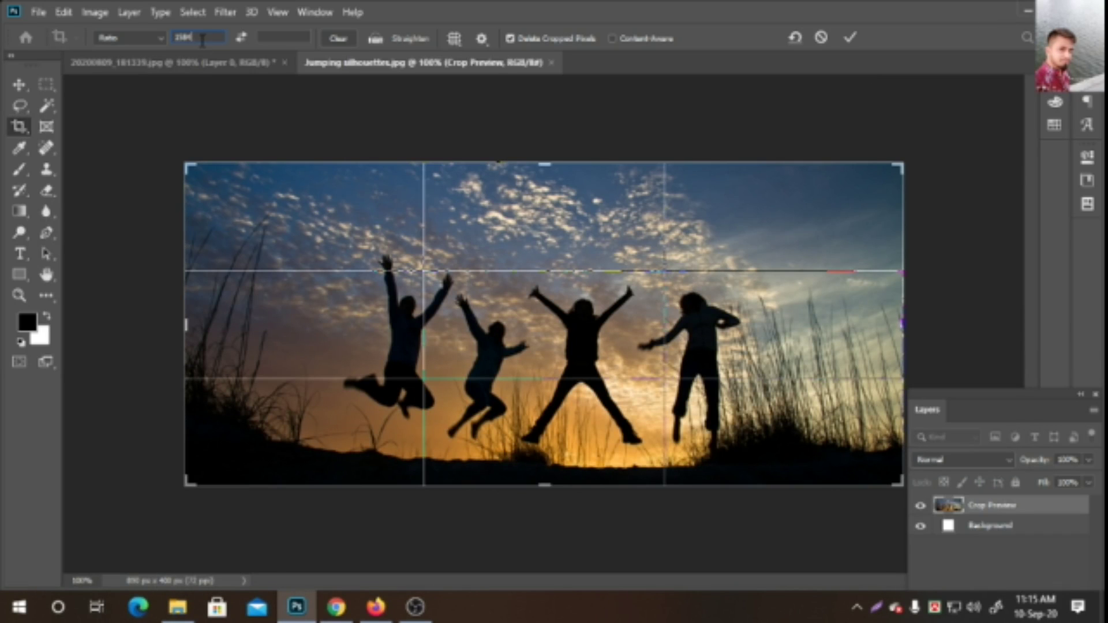
- Copy the height 396 from the Google results in Chrome into Photoshop's crop ratio and apply the crop to the silhouettes photo
click(1030, 13)
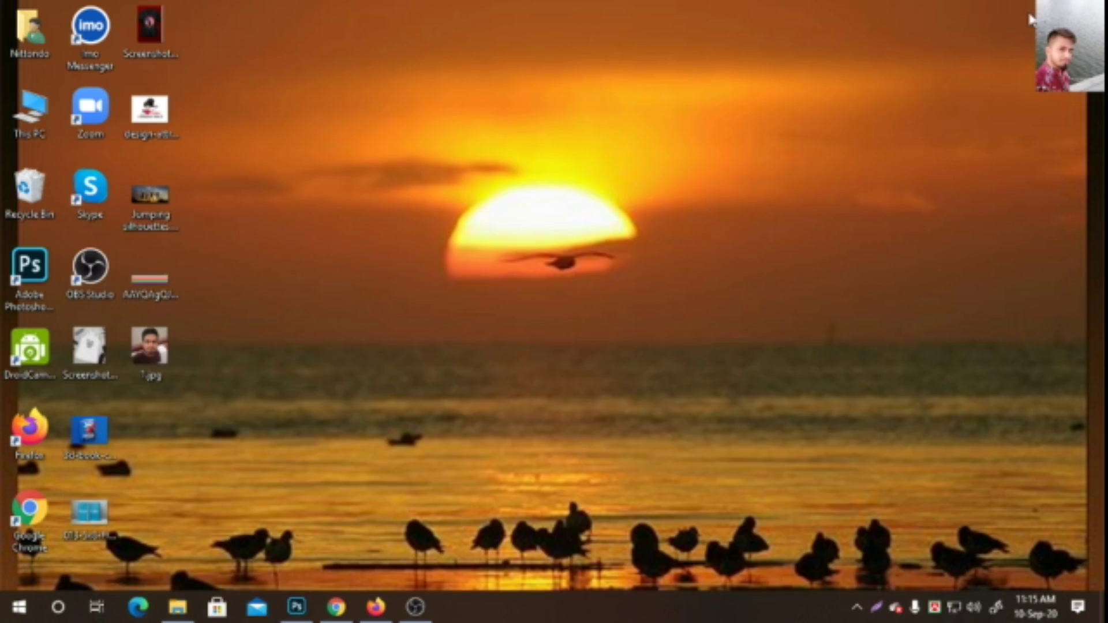
click(337, 606)
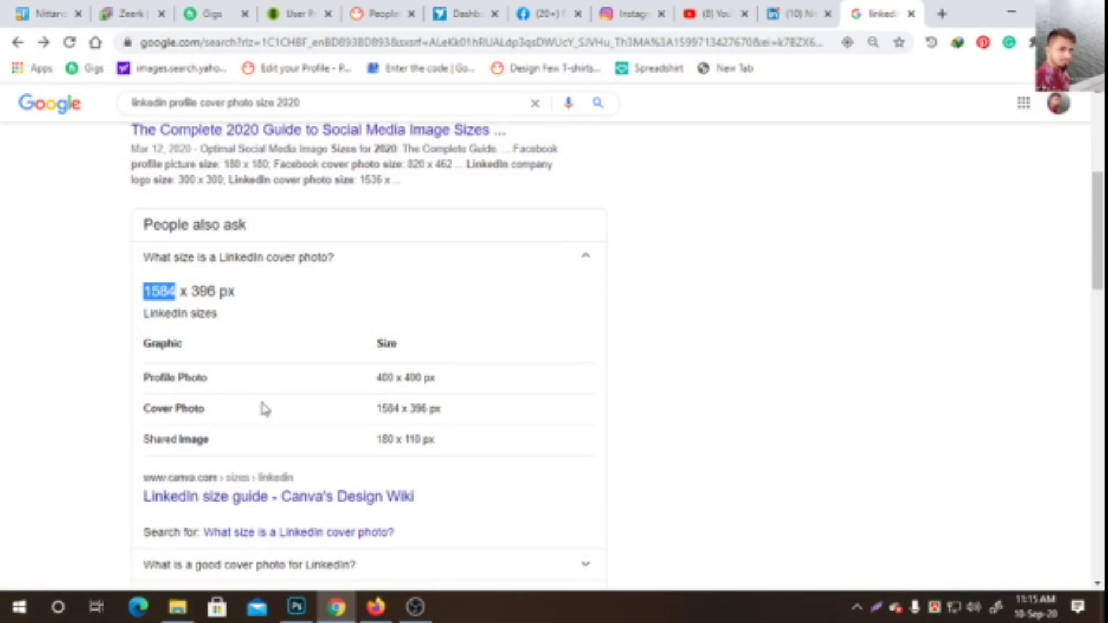
drag(192, 291, 218, 291)
key(ctrl+c)
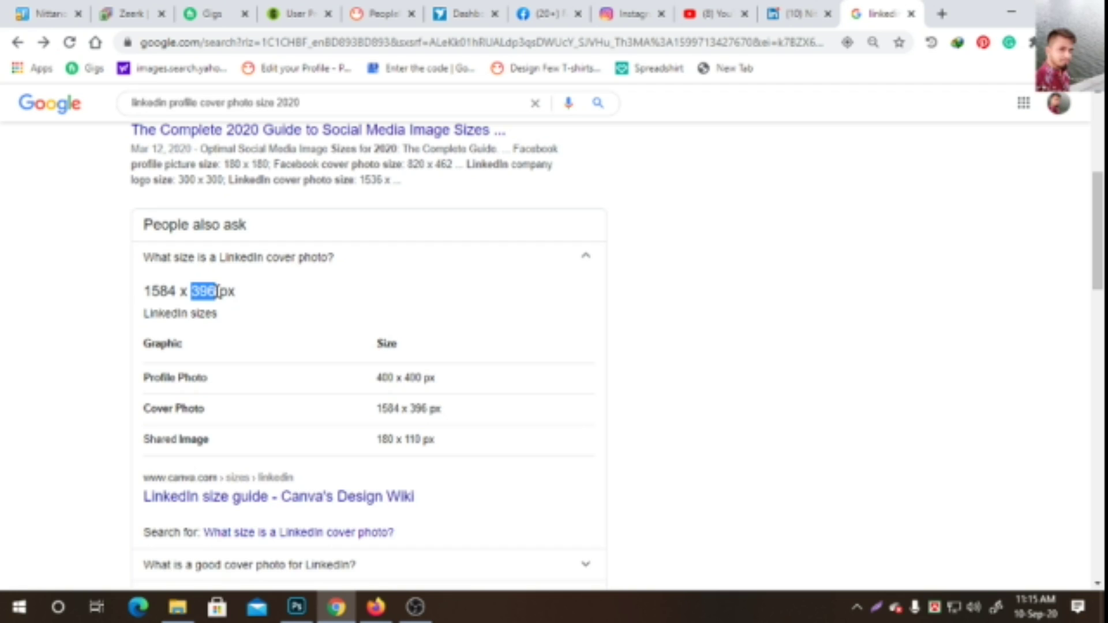
click(1011, 12)
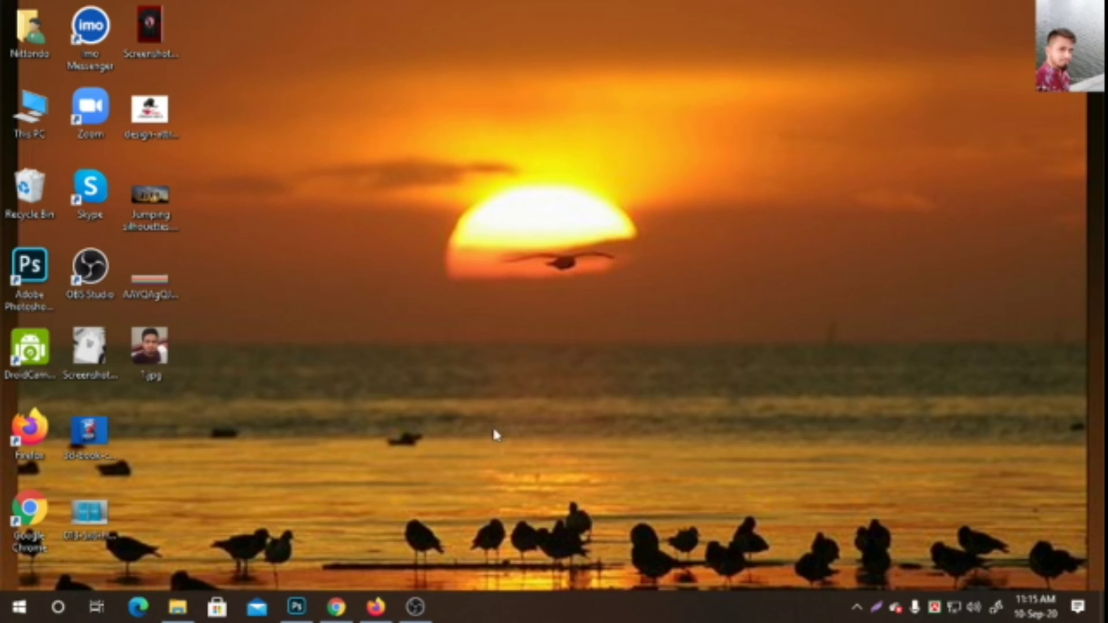
click(305, 610)
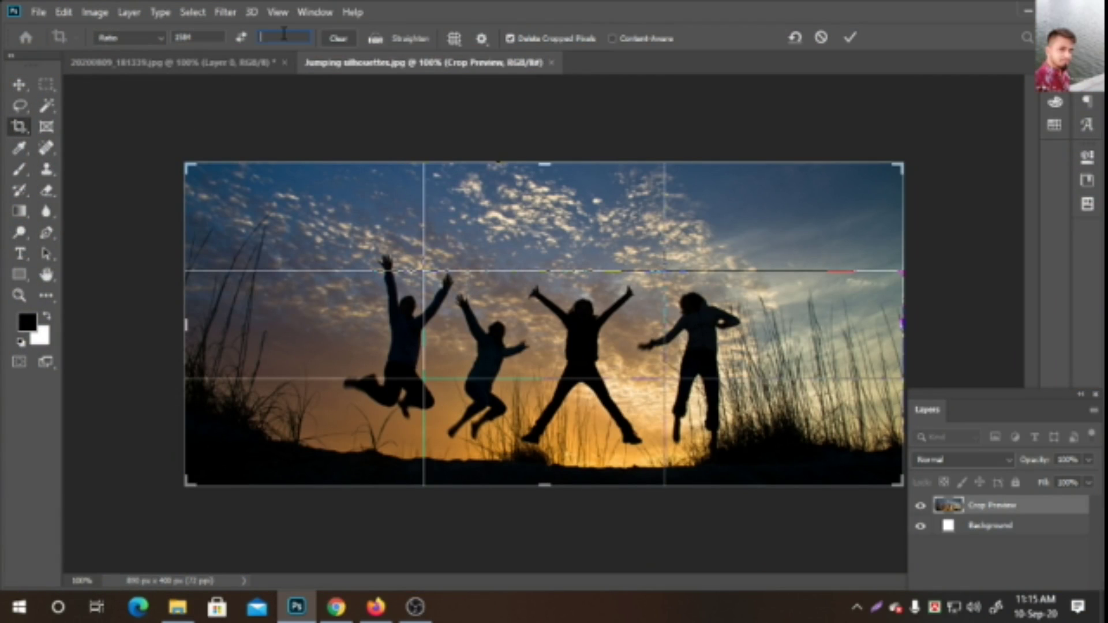
key(ctrl+v)
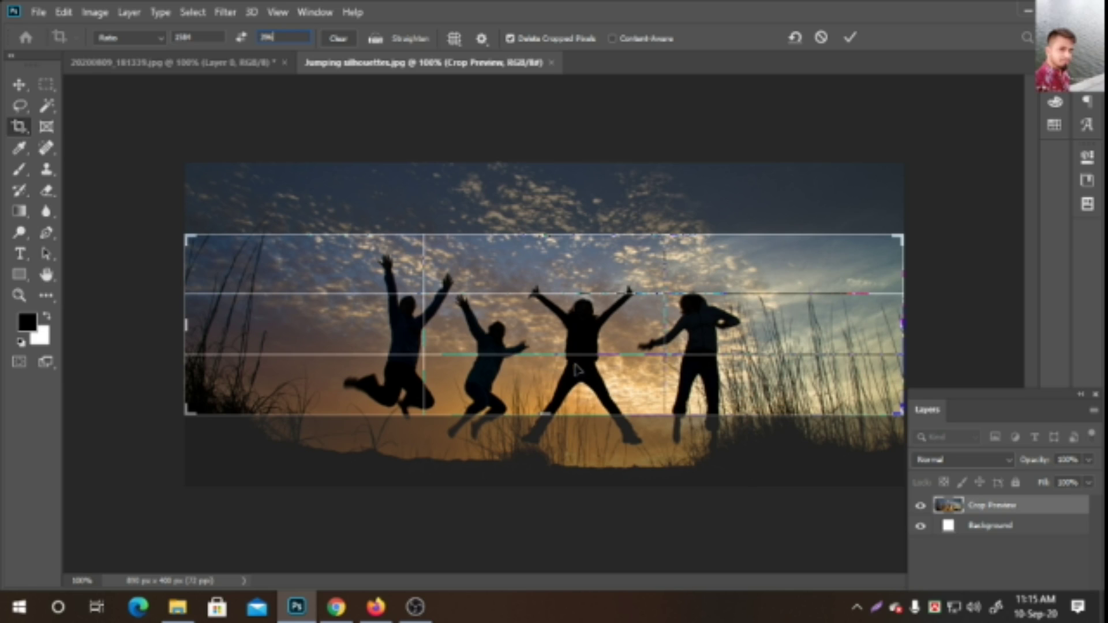
drag(552, 376, 555, 381)
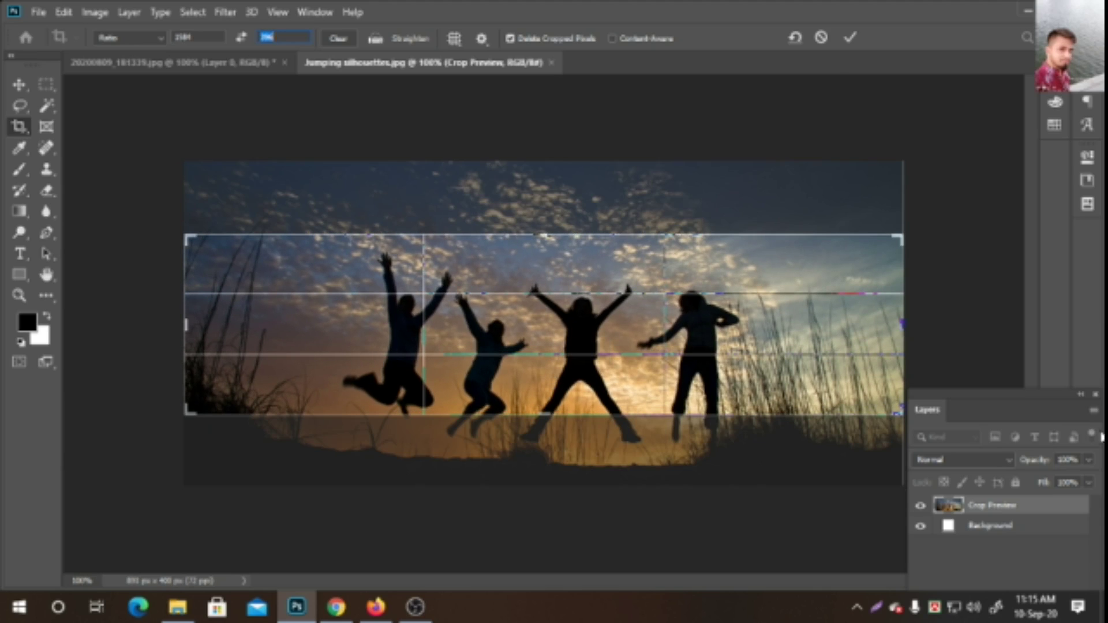
click(850, 38)
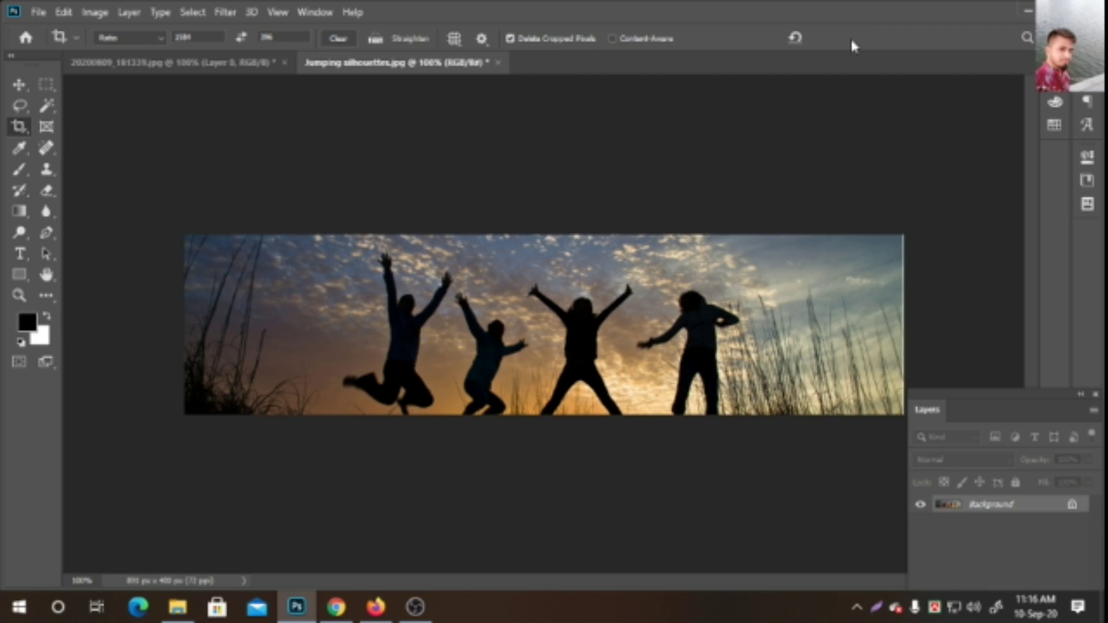
- Save the cropped silhouettes photo on the computer's Desktop as a JPEG named with the profile owner's first name, accepting the JPEG options
click(38, 12)
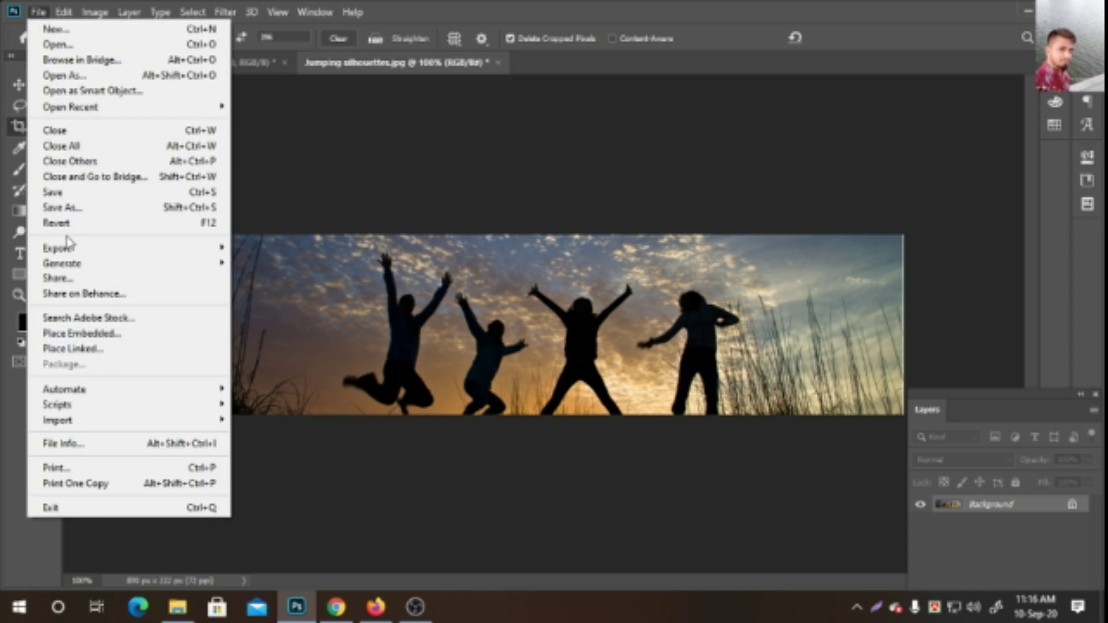
click(70, 209)
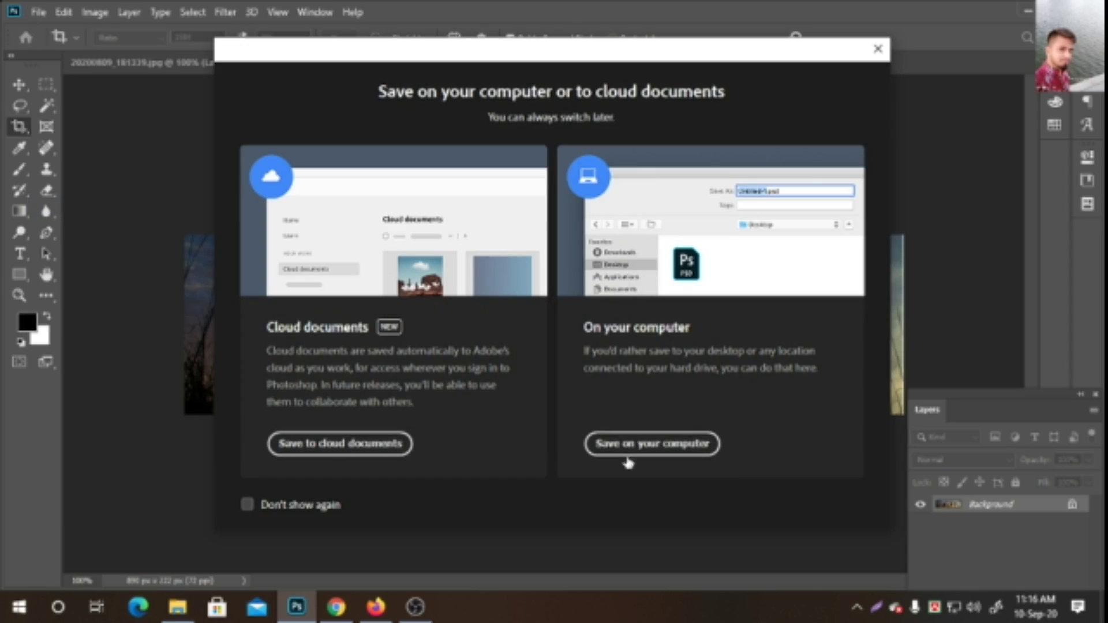
click(628, 450)
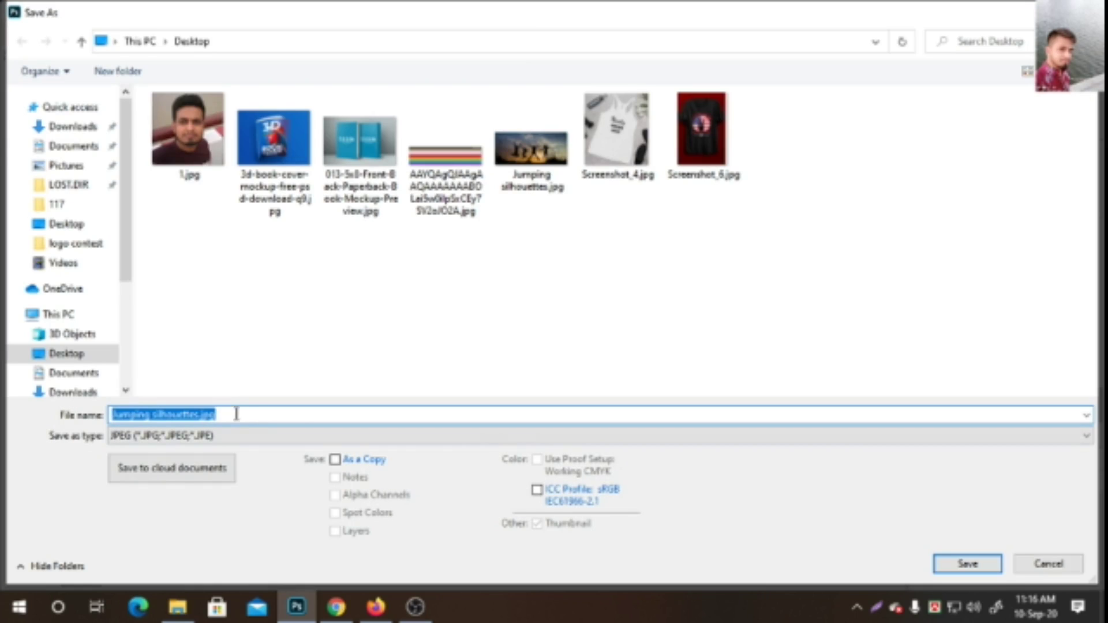
text(nittanodo)
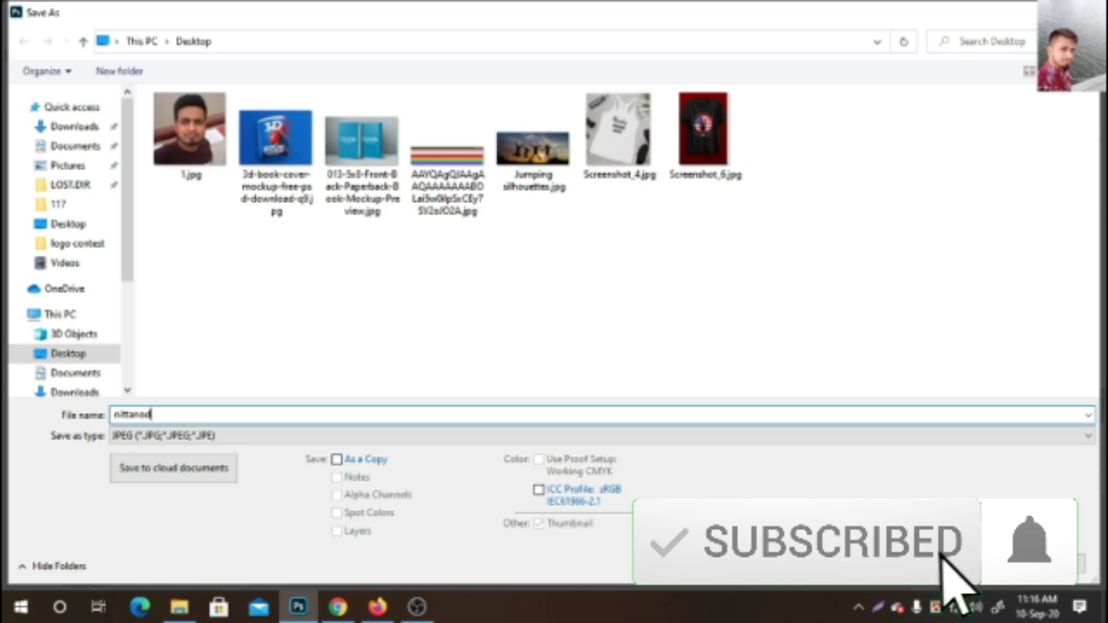
key(BackSpace)
key(BackSpace)
text(nda)
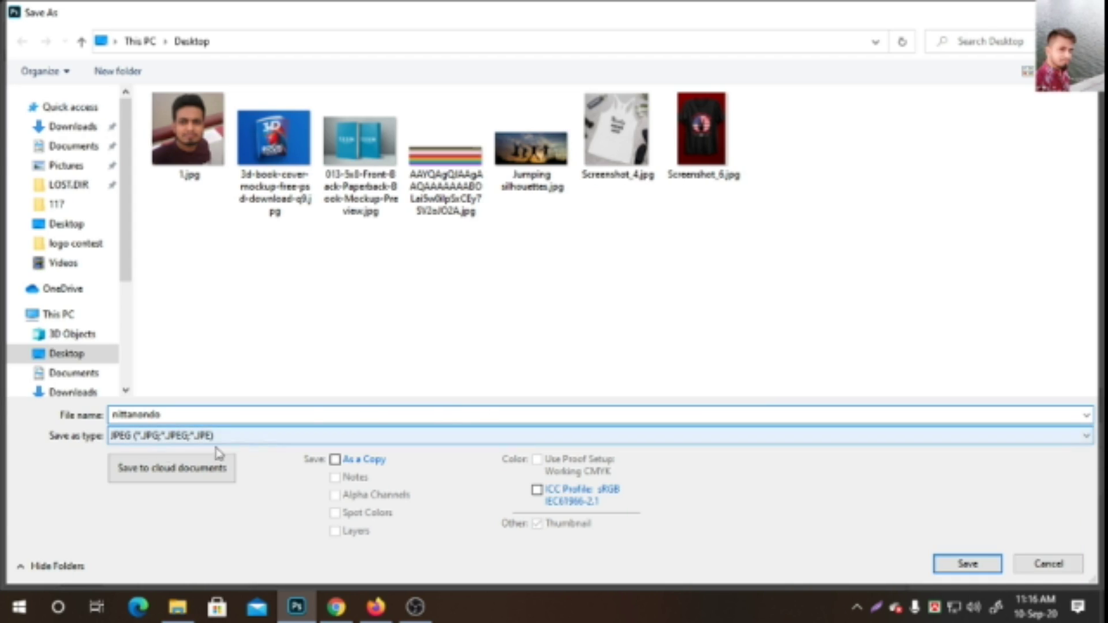
click(254, 438)
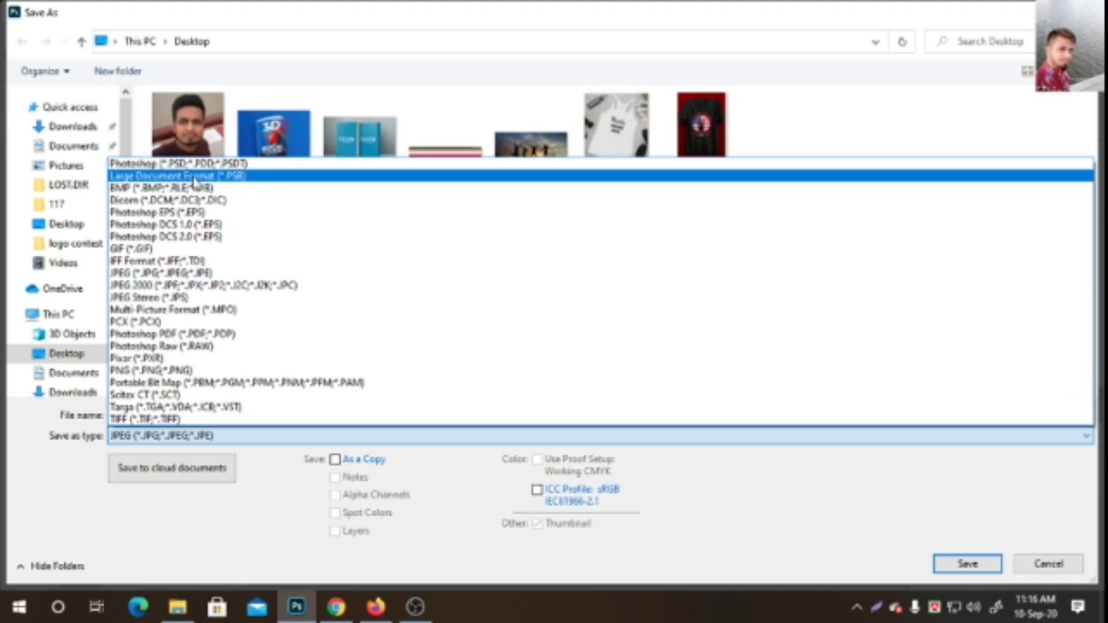
click(208, 274)
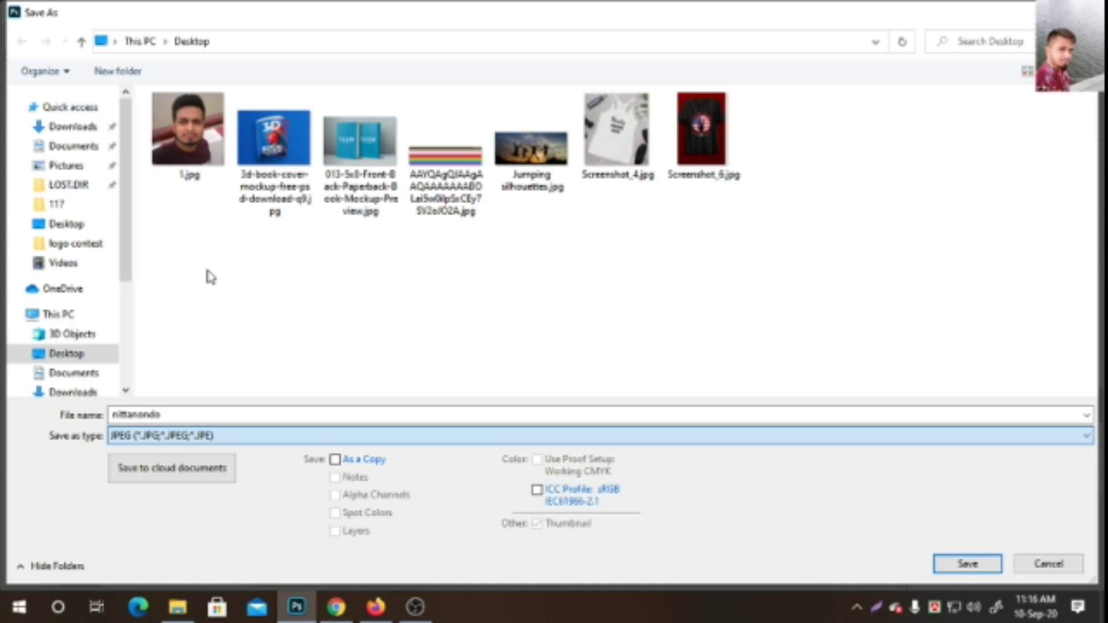
click(979, 565)
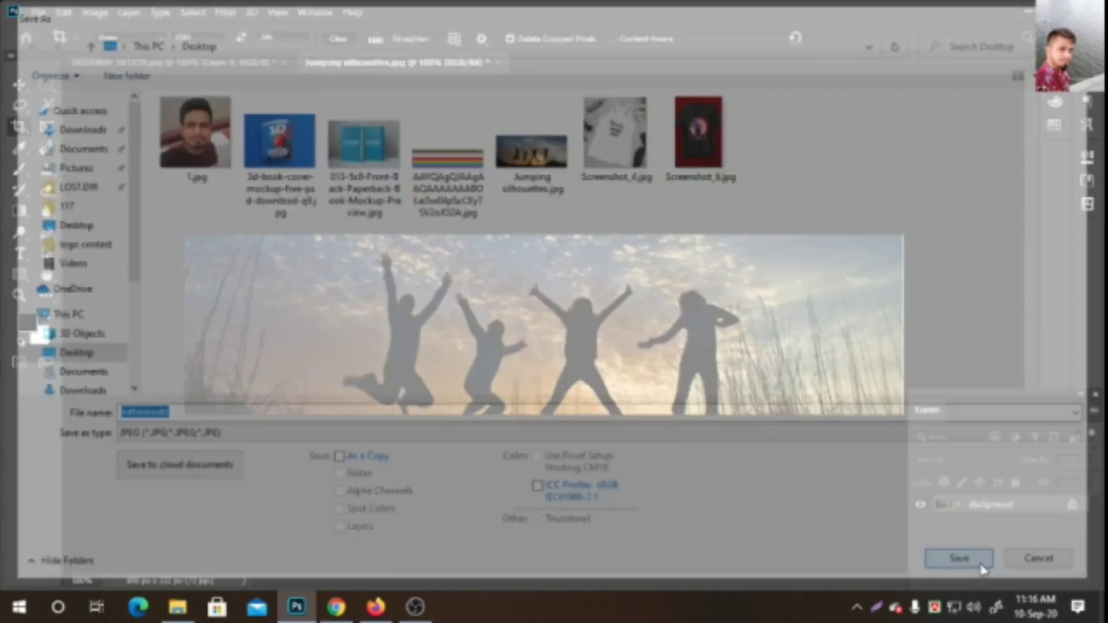
click(747, 184)
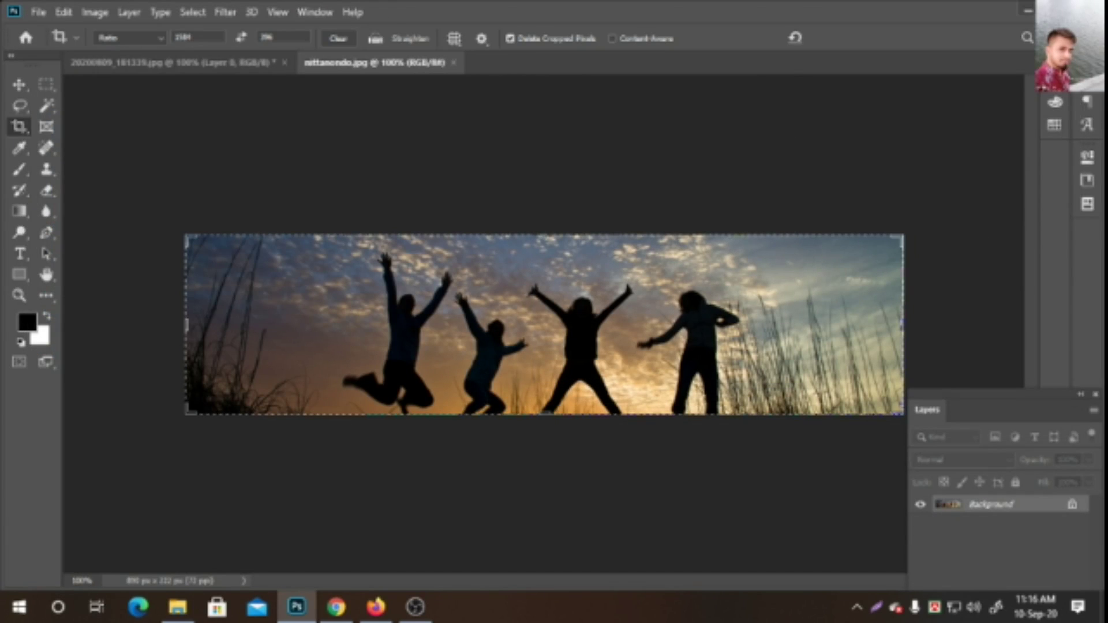
- Switch to the LinkedIn profile in Chrome and upload the newly saved cropped JPEG from the Desktop as the background photo
click(1027, 13)
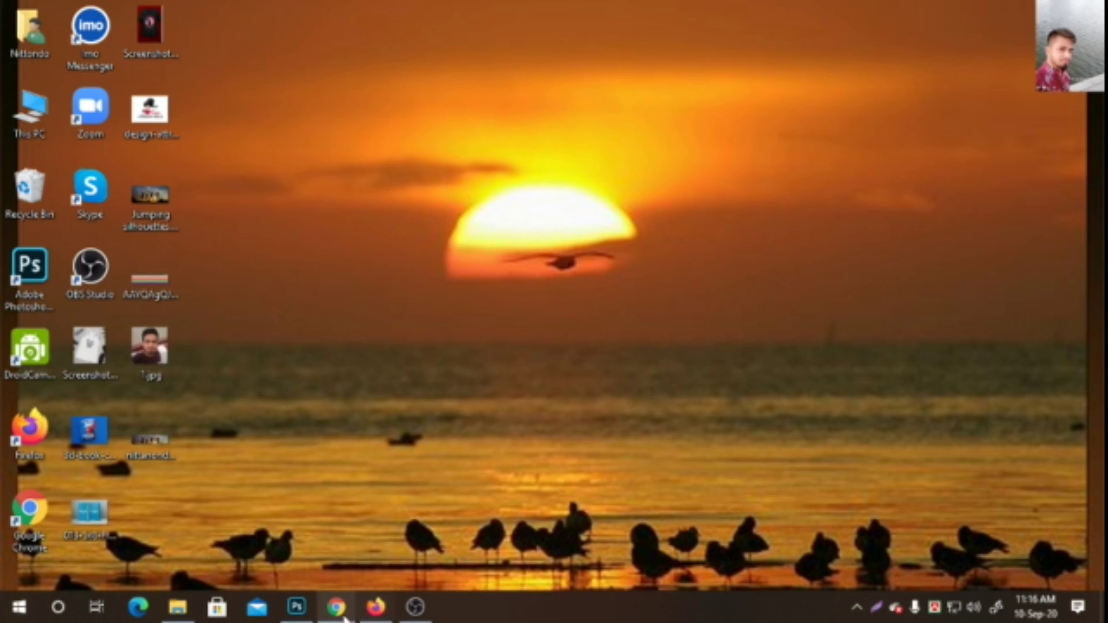
click(336, 610)
scroll(289, 478, up, 1)
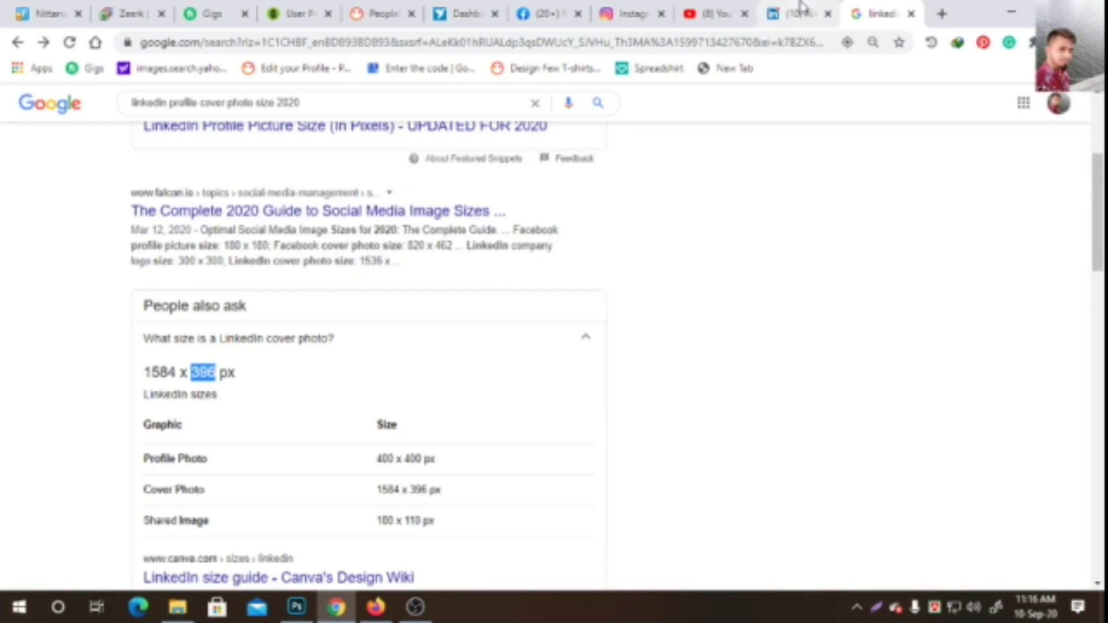
click(795, 11)
click(698, 200)
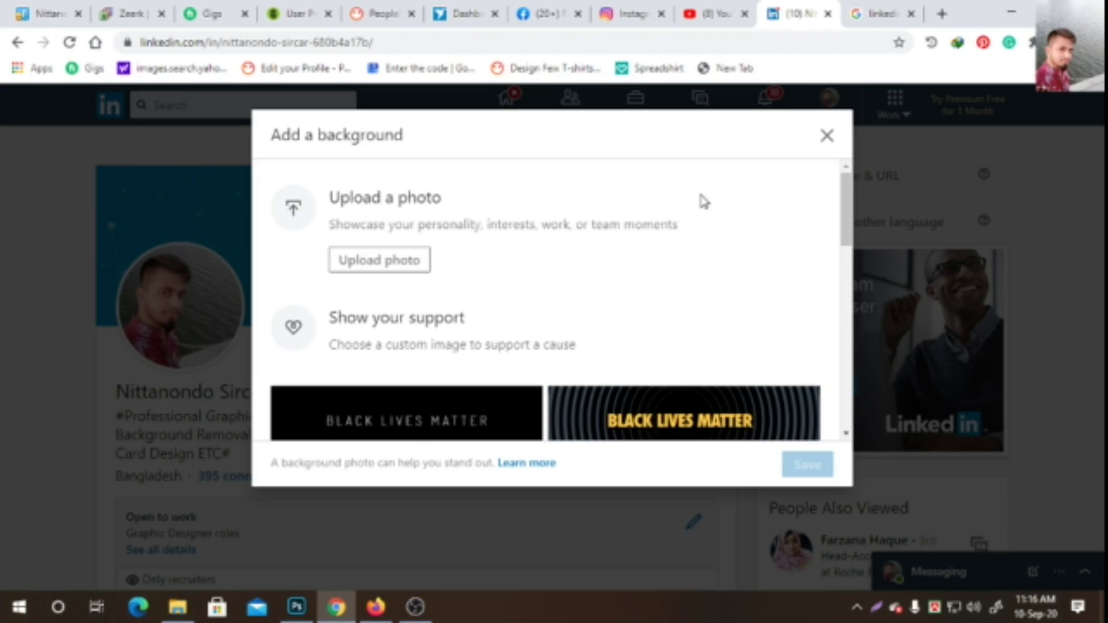
click(388, 267)
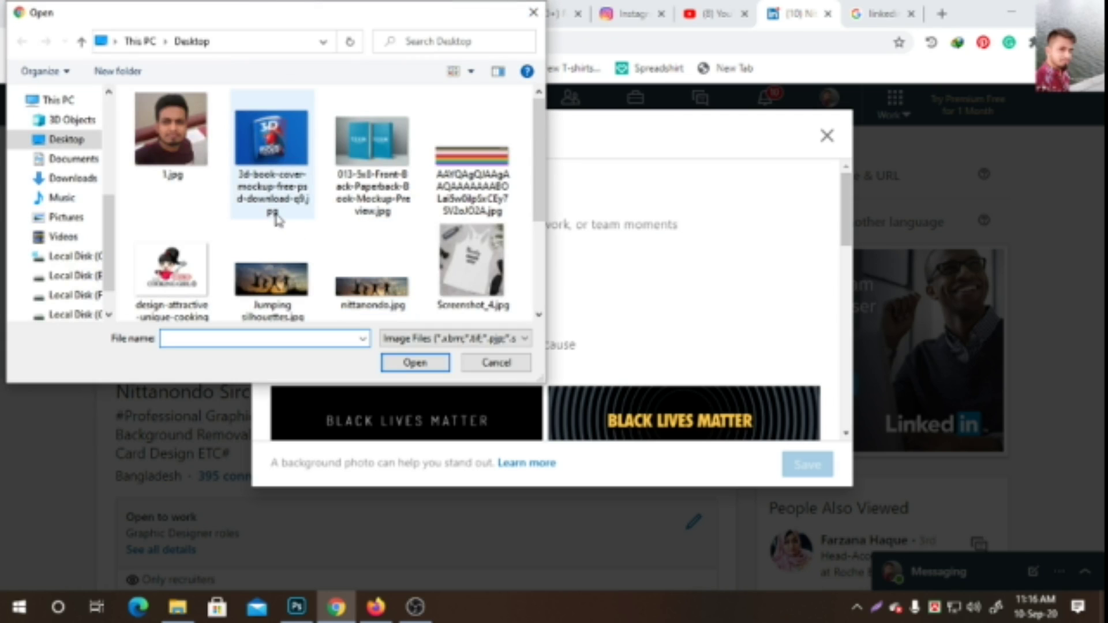
scroll(275, 217, down, 1)
click(363, 269)
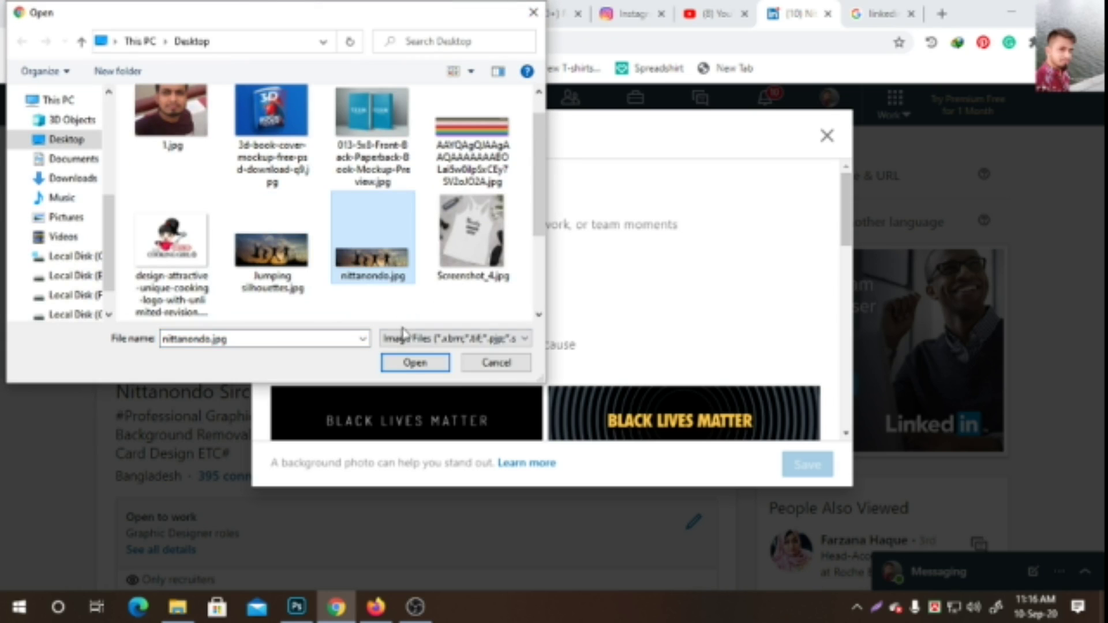
click(415, 363)
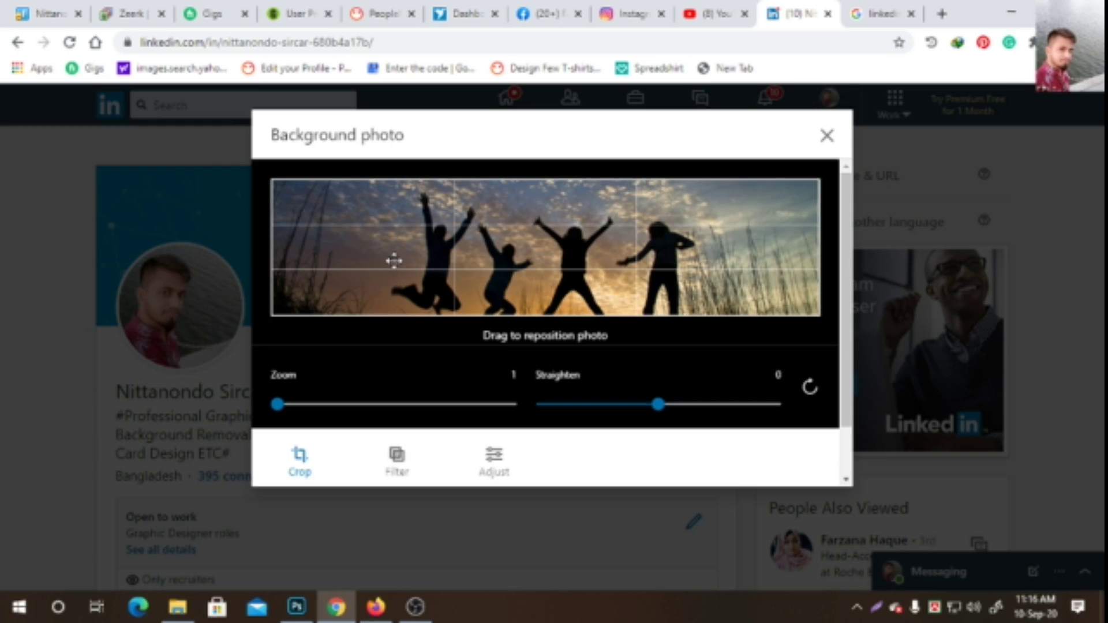
- Apply the uploaded silhouettes picture as the profile's background photo, then leave Chrome for Photoshop
scroll(627, 372, down, 2)
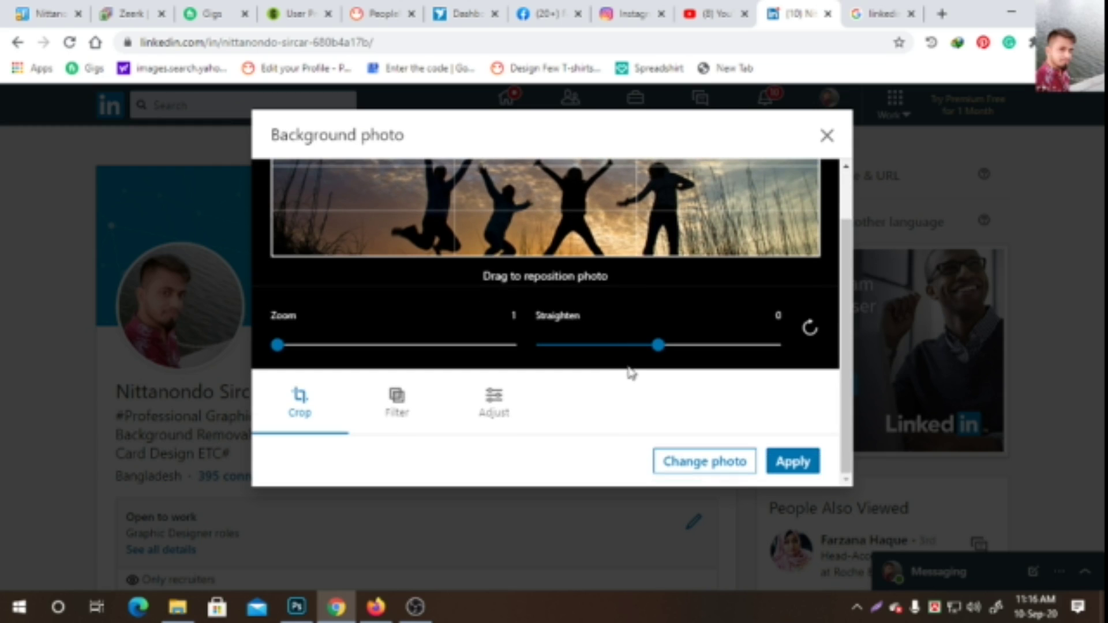
click(780, 468)
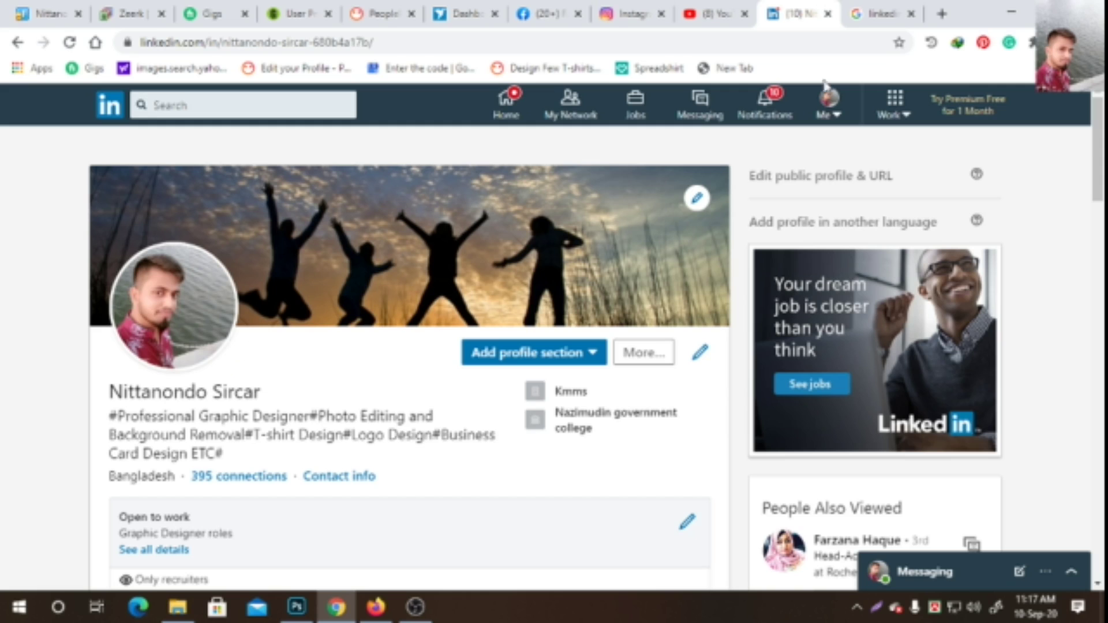
click(1011, 23)
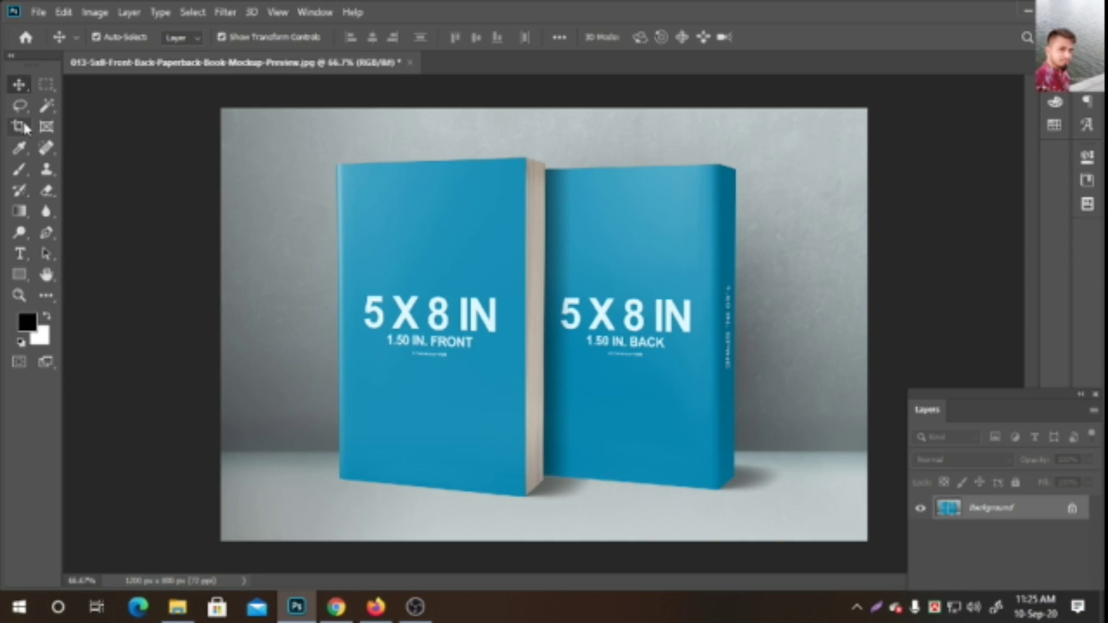
- Crop the book mockup tightly around the front cover with the Crop Tool, and undo the crop
right_click(23, 126)
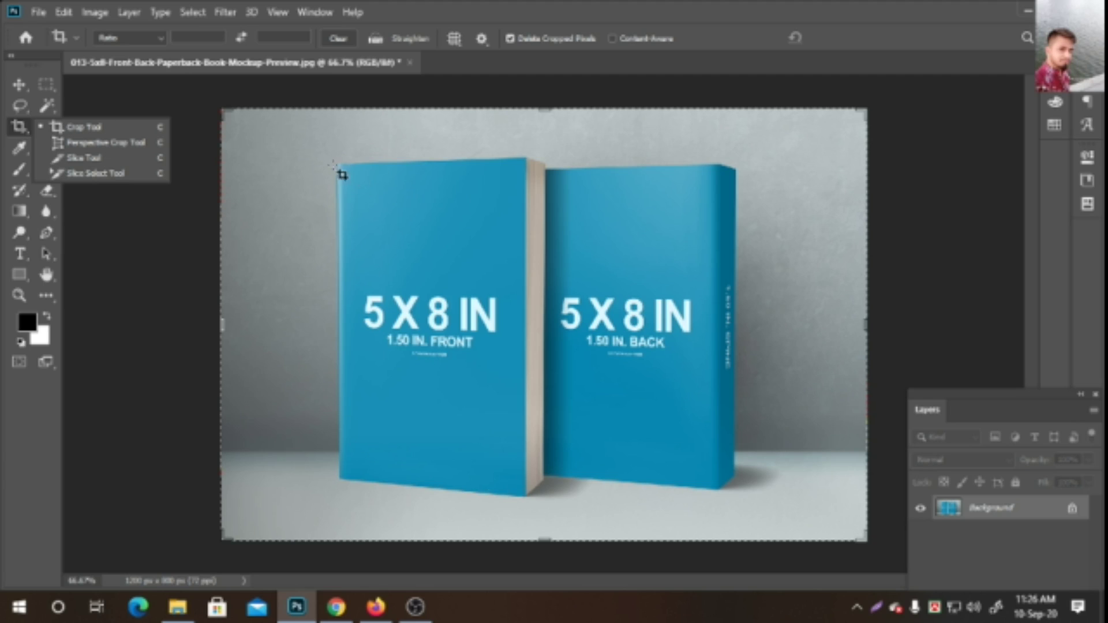
click(78, 127)
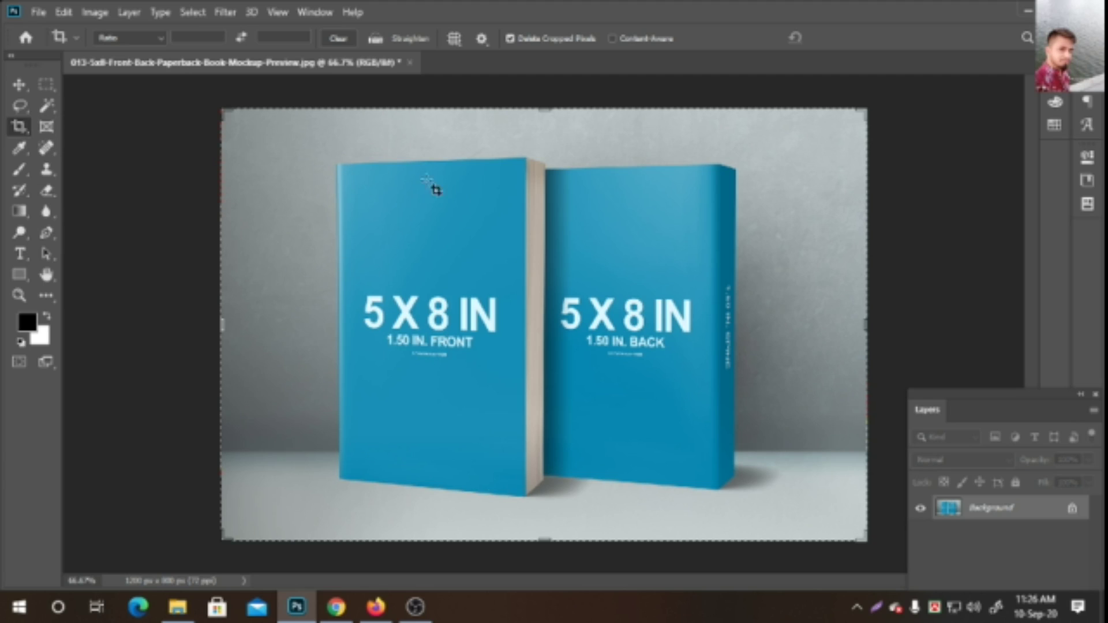
drag(224, 111, 280, 137)
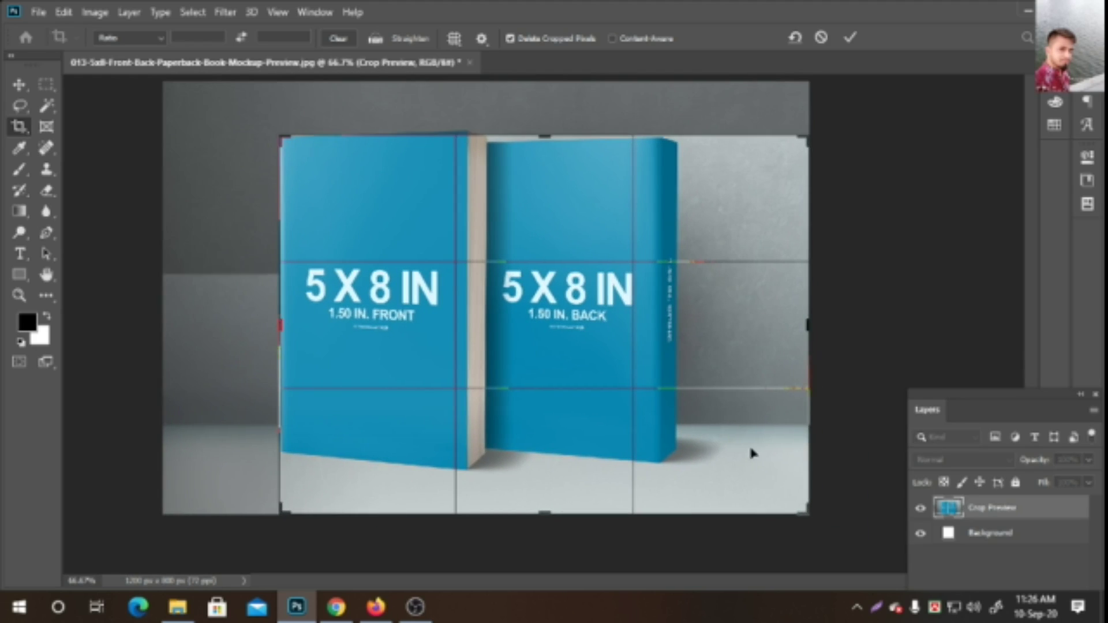
drag(808, 512, 646, 487)
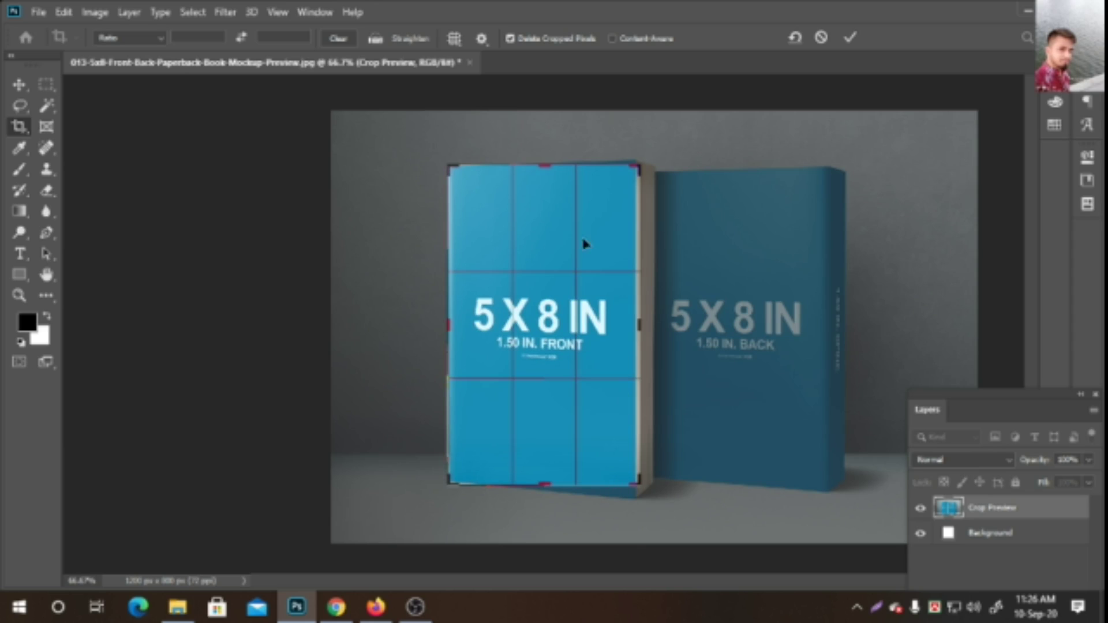
drag(547, 479, 543, 482)
drag(645, 325, 642, 318)
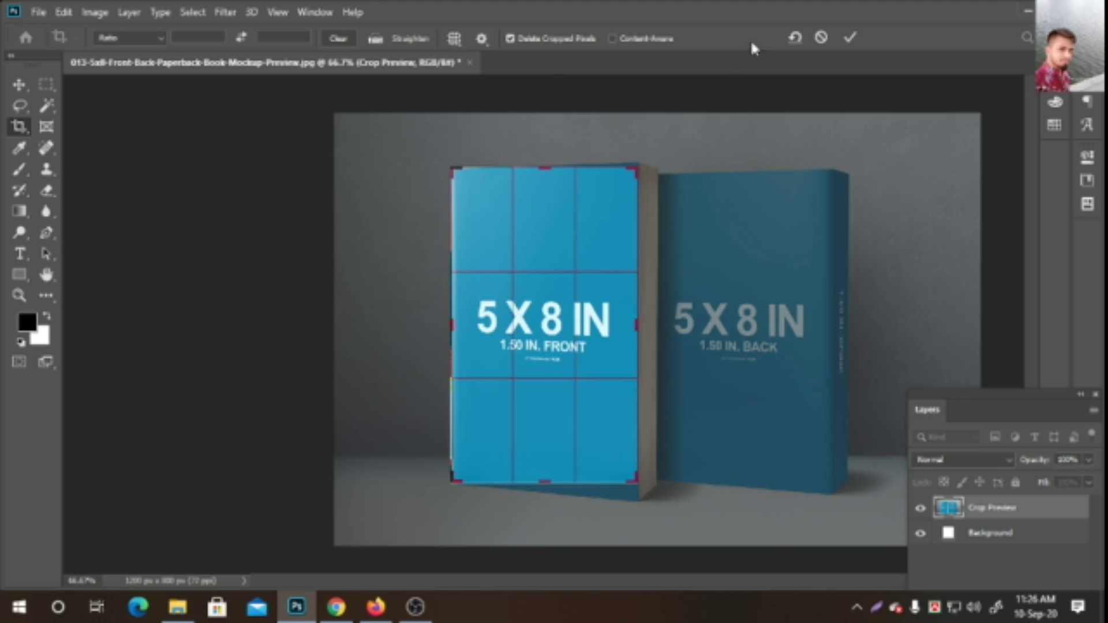
click(850, 38)
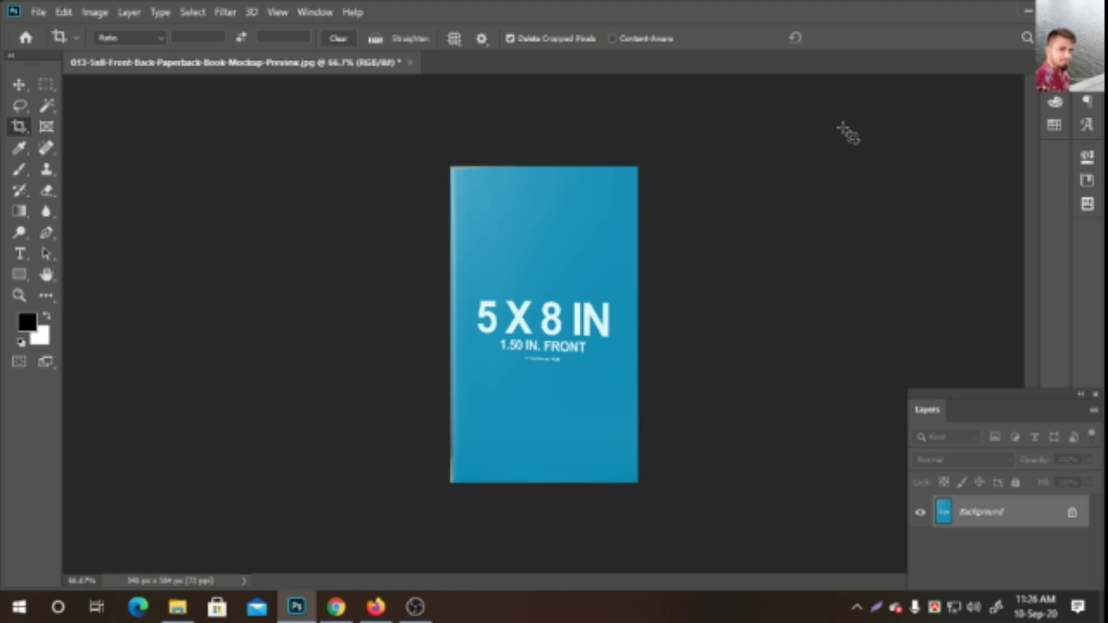
key(ctrl)
key(ctrl+z)
- Perspective-crop the mockup to the four corners of the front book cover, using 800 x 1000 px at resolution 300
right_click(18, 127)
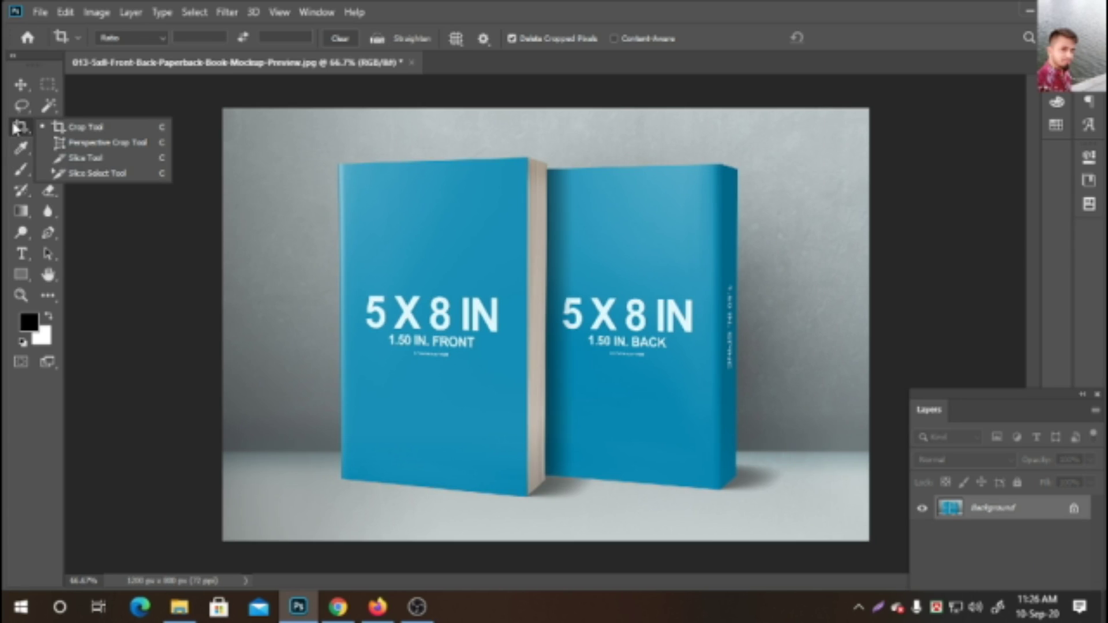
click(76, 143)
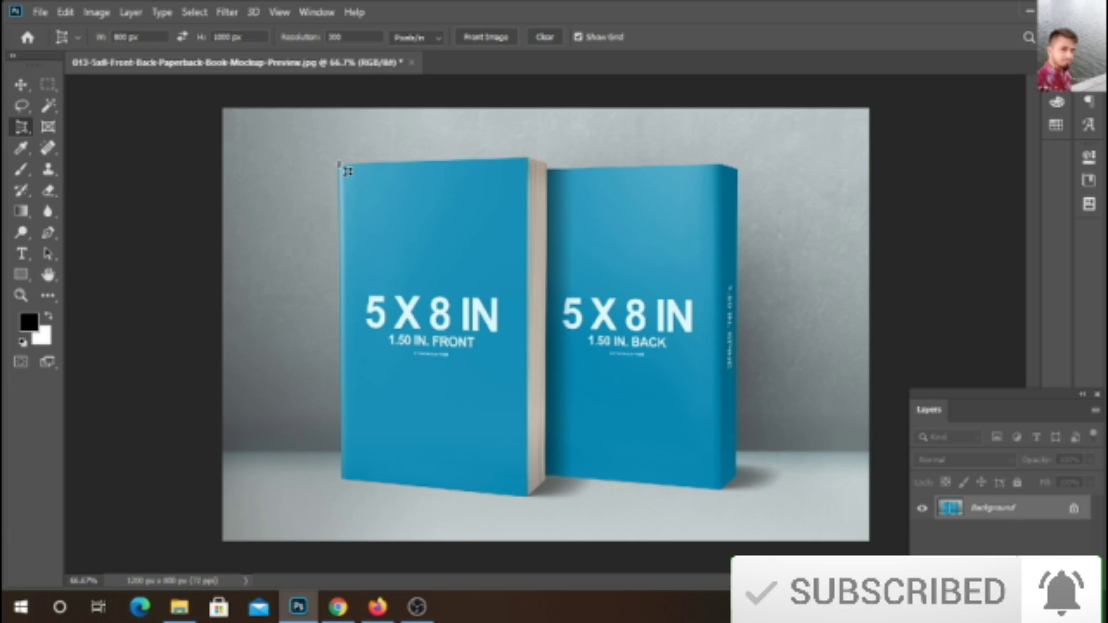
click(338, 164)
click(528, 159)
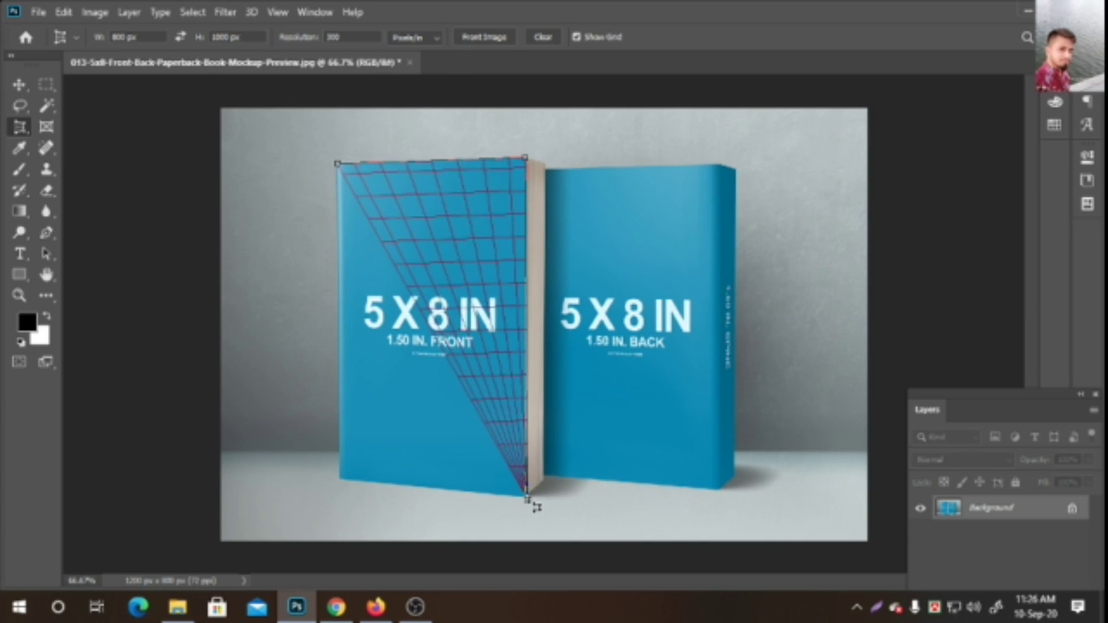
click(525, 498)
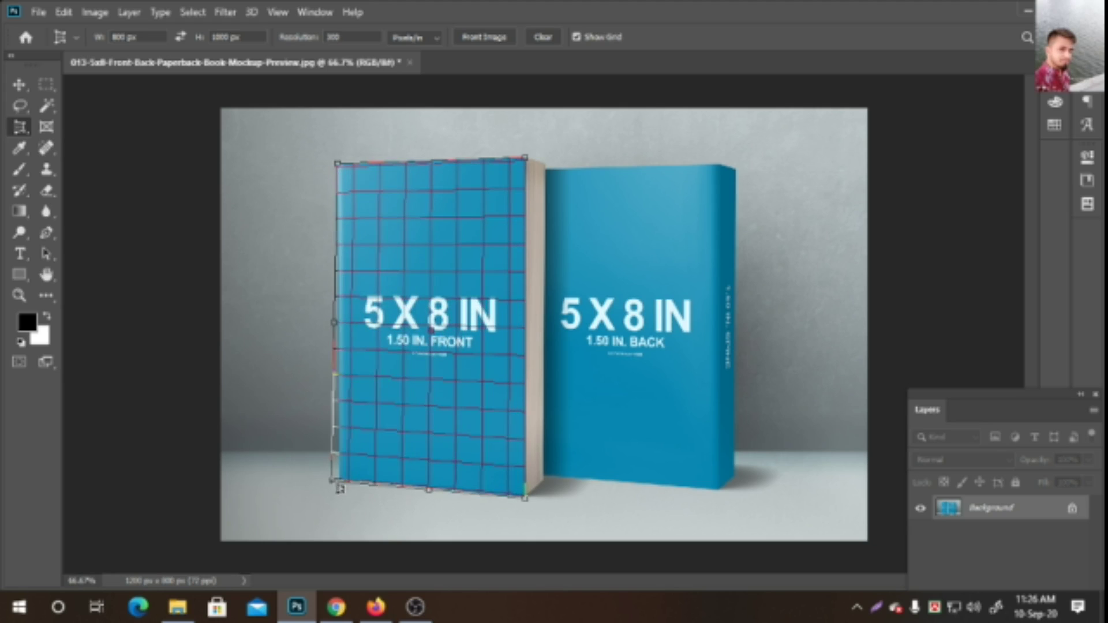
click(340, 483)
drag(341, 482, 339, 479)
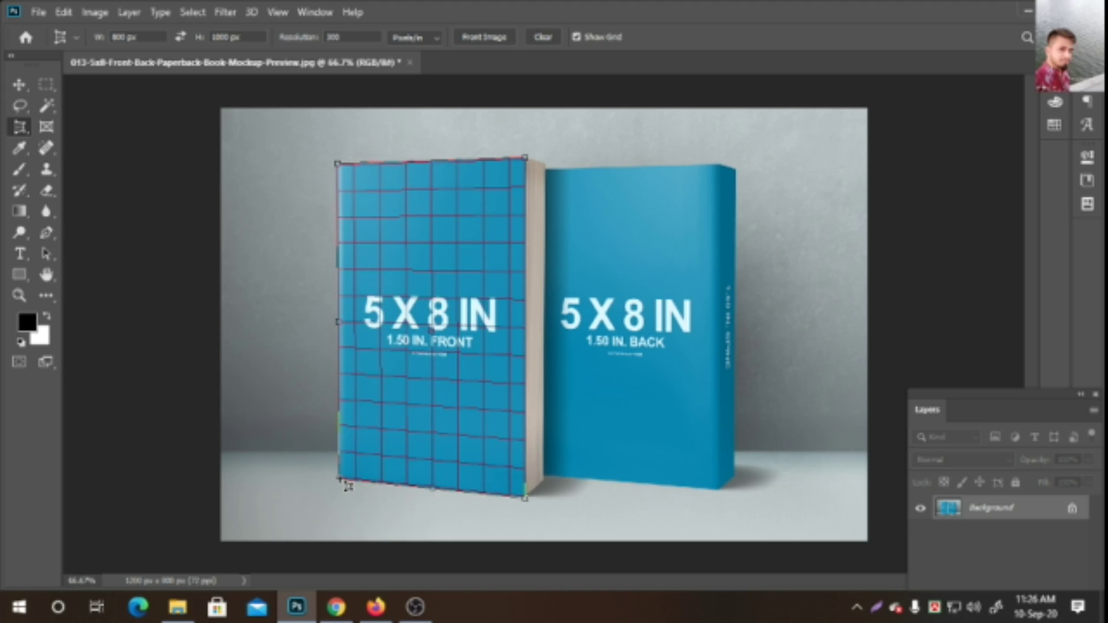
click(340, 480)
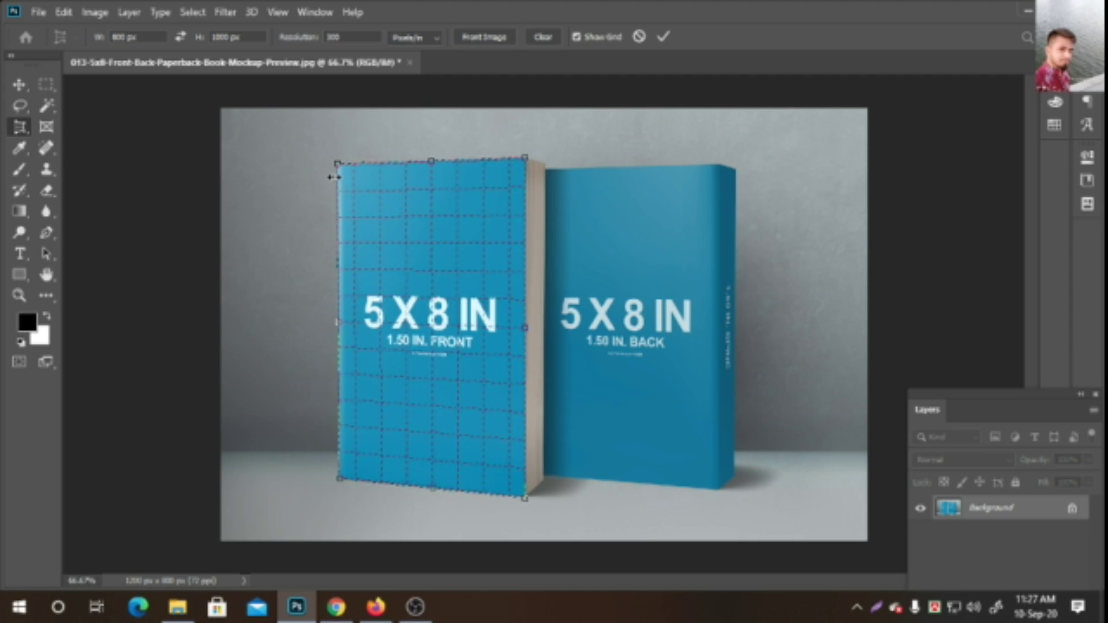
click(663, 37)
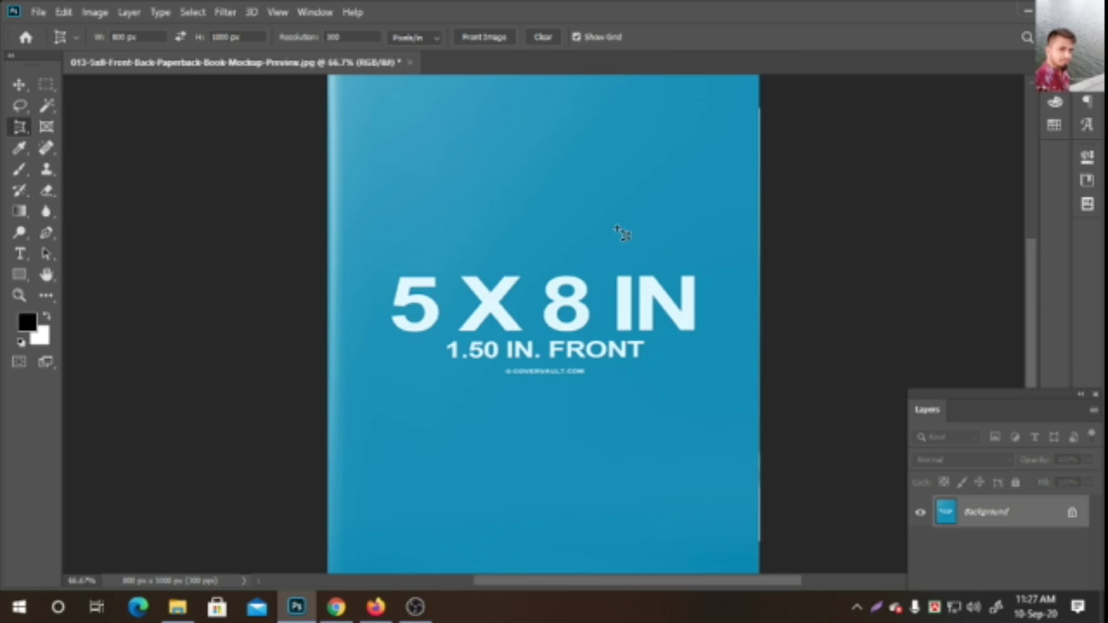
key(ctrl+minus)
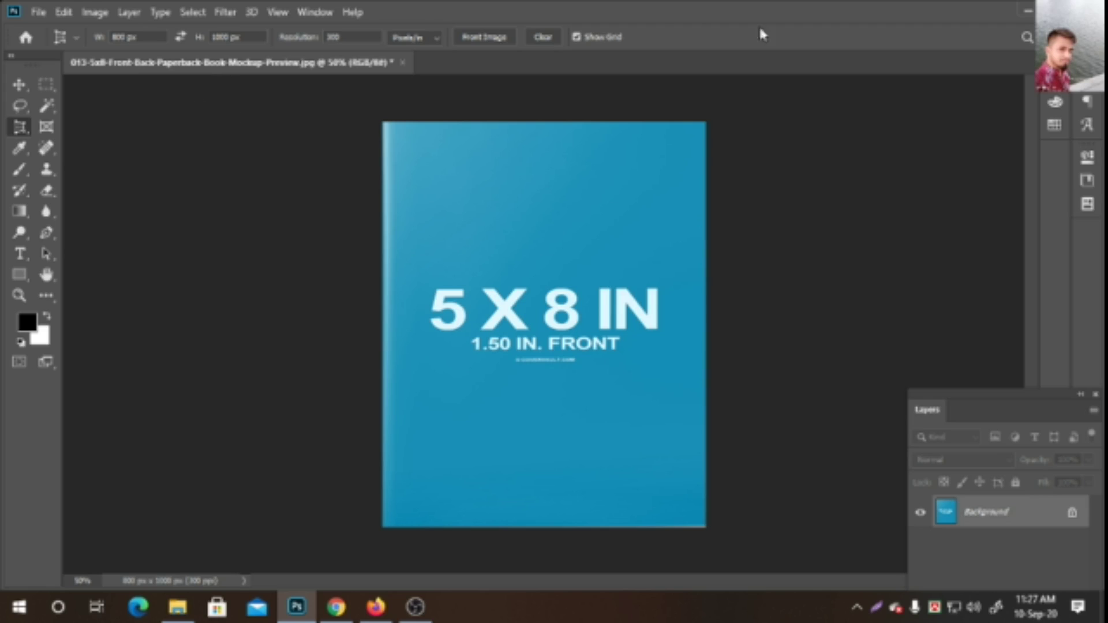
- Set the Perspective Crop size to a width of 2000 px and a height of 1000 px
drag(132, 38, 94, 38)
text(20)
drag(252, 36, 201, 33)
text(1)
- Close the cropped book mockup without saving and reopen its original file from the recent files
click(404, 62)
click(546, 237)
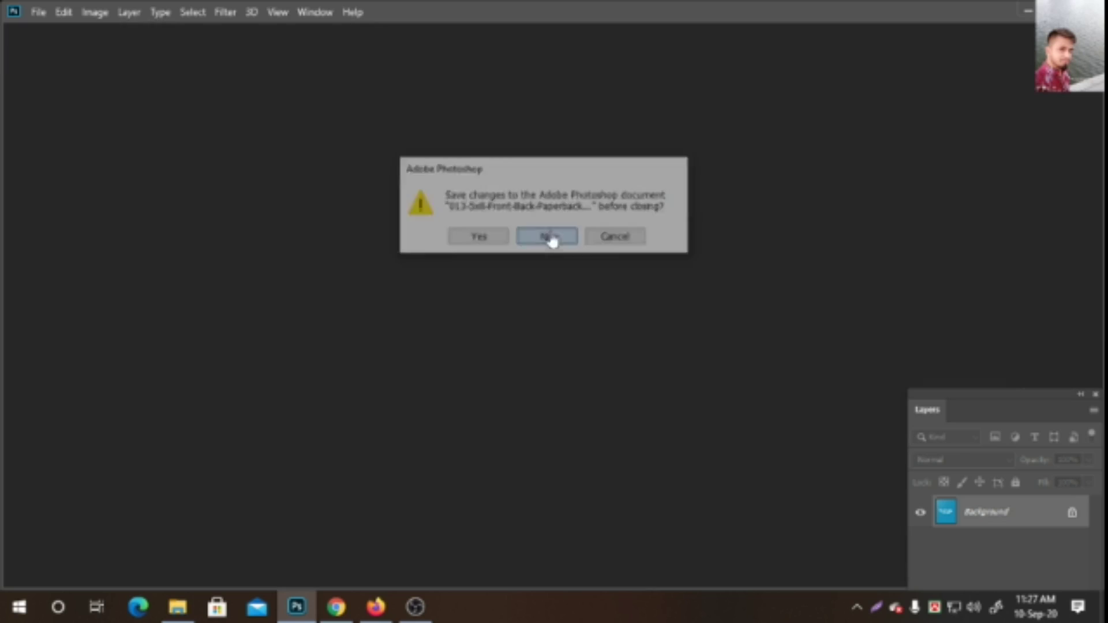
click(285, 280)
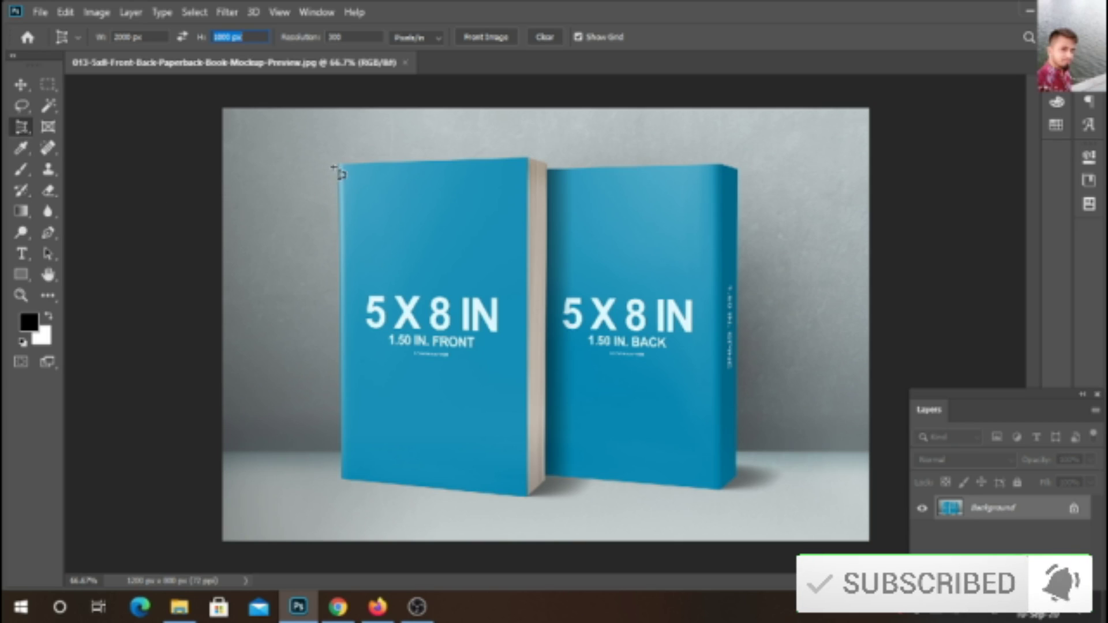
- Perspective-crop the mockup to the front cover's four corners at the 2000 x 1000 px size
click(338, 165)
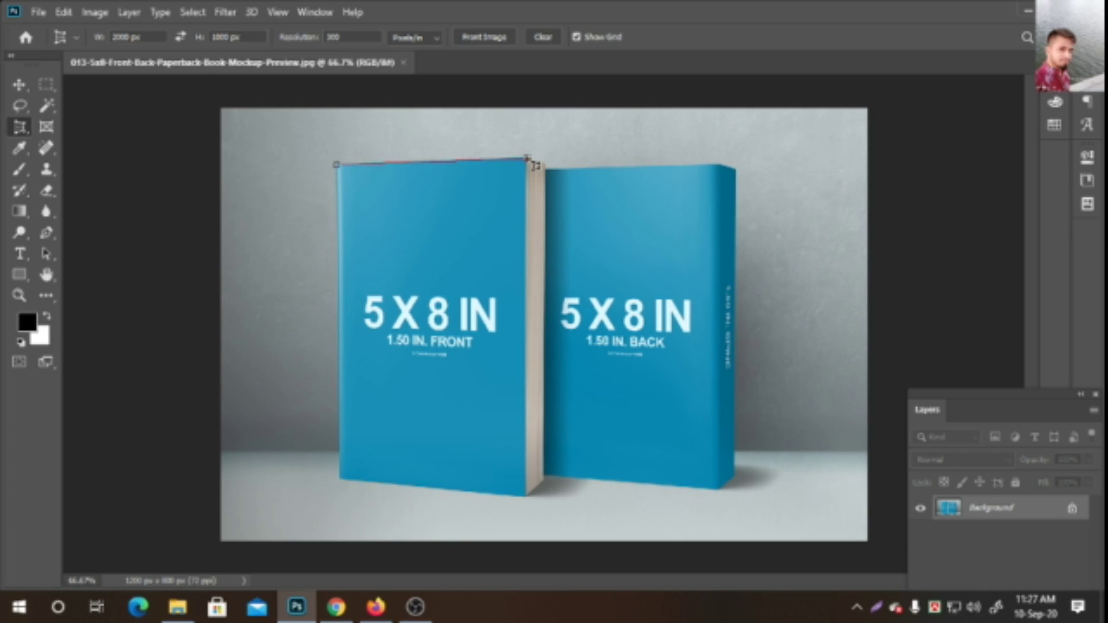
click(527, 159)
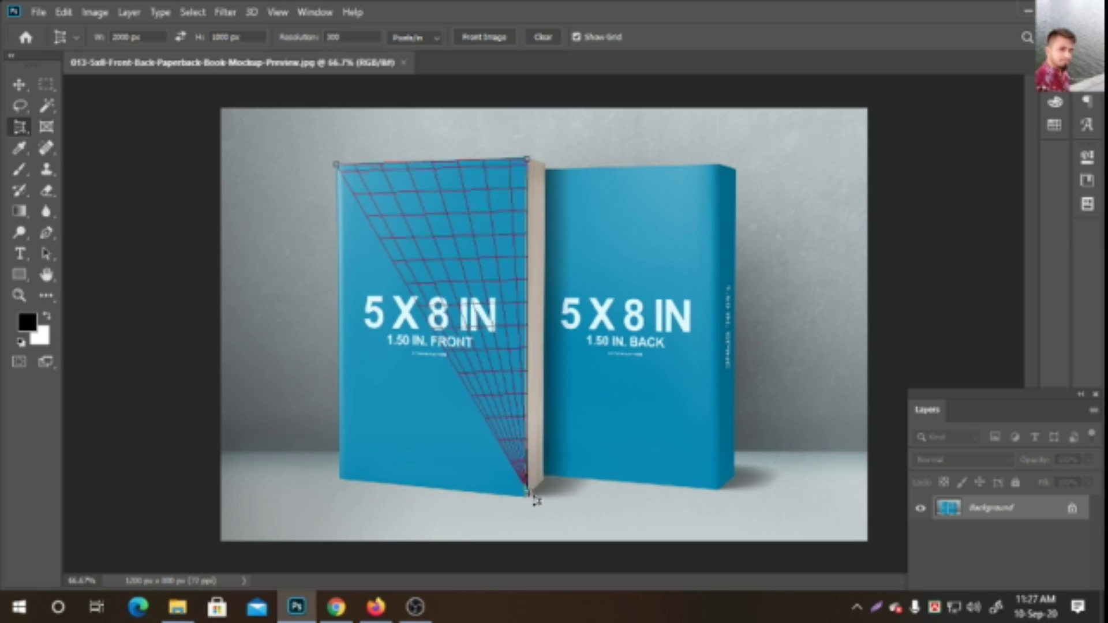
click(527, 498)
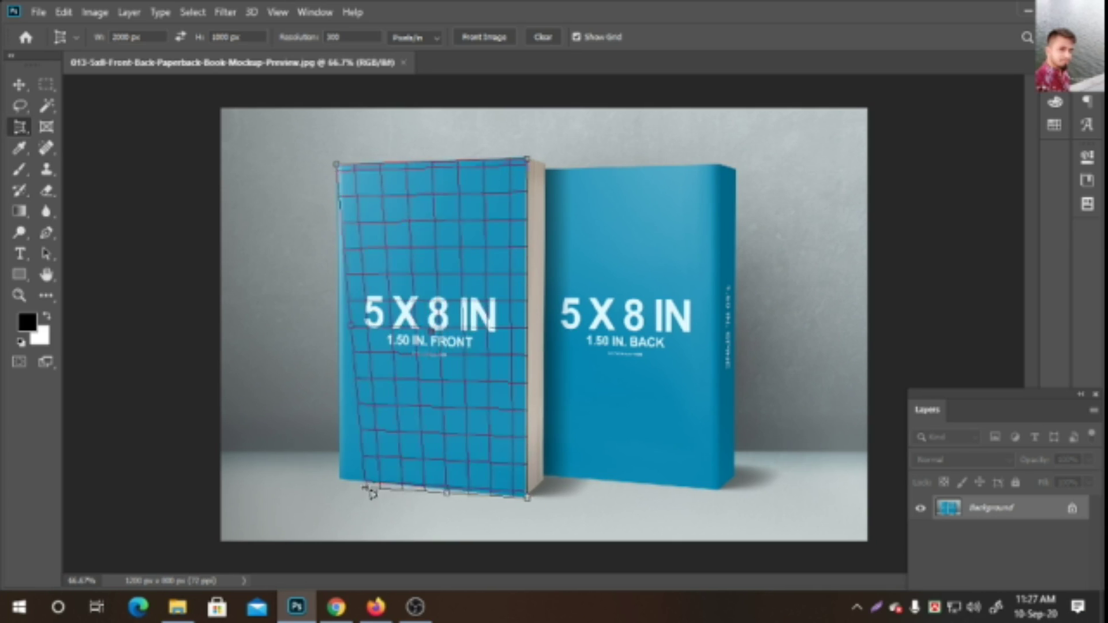
click(338, 478)
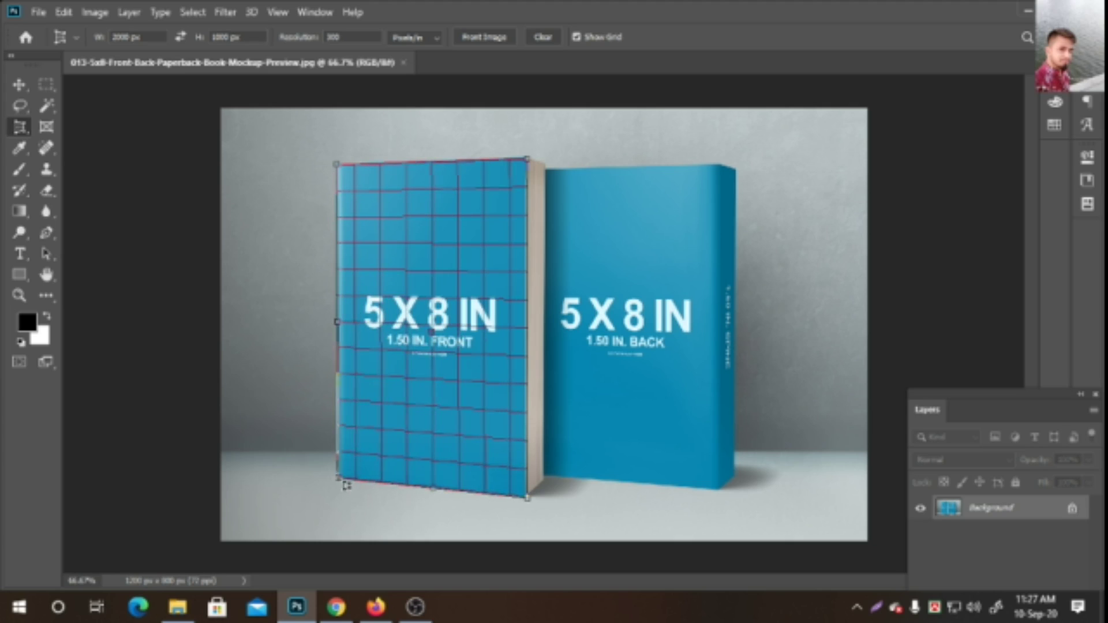
click(340, 478)
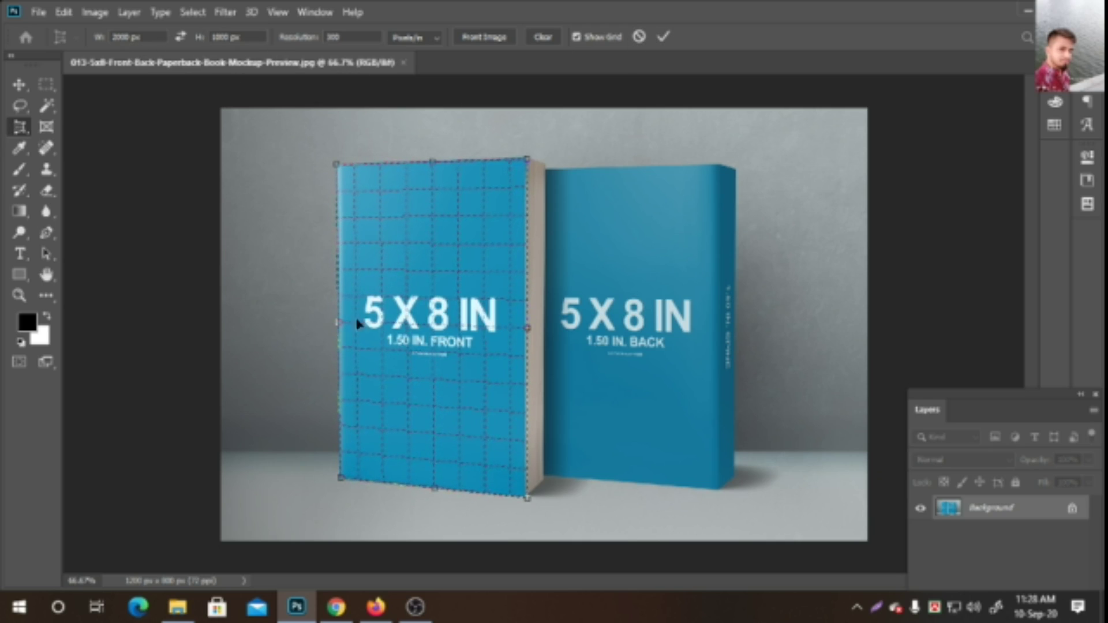
key(Return)
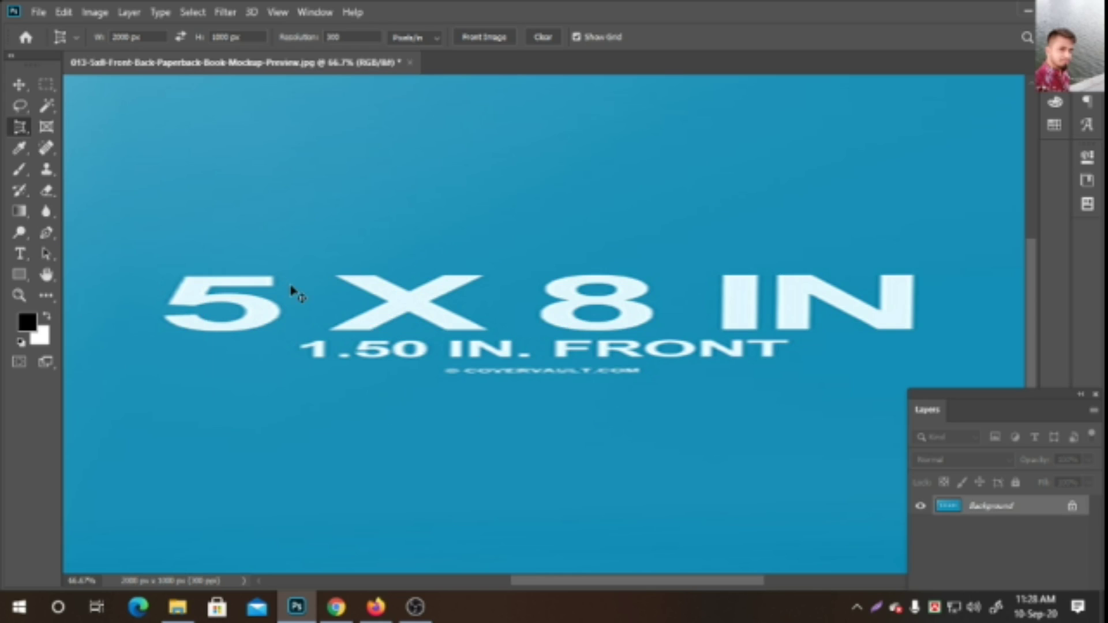
key(ctrl+minus)
key(ctrl+minus)
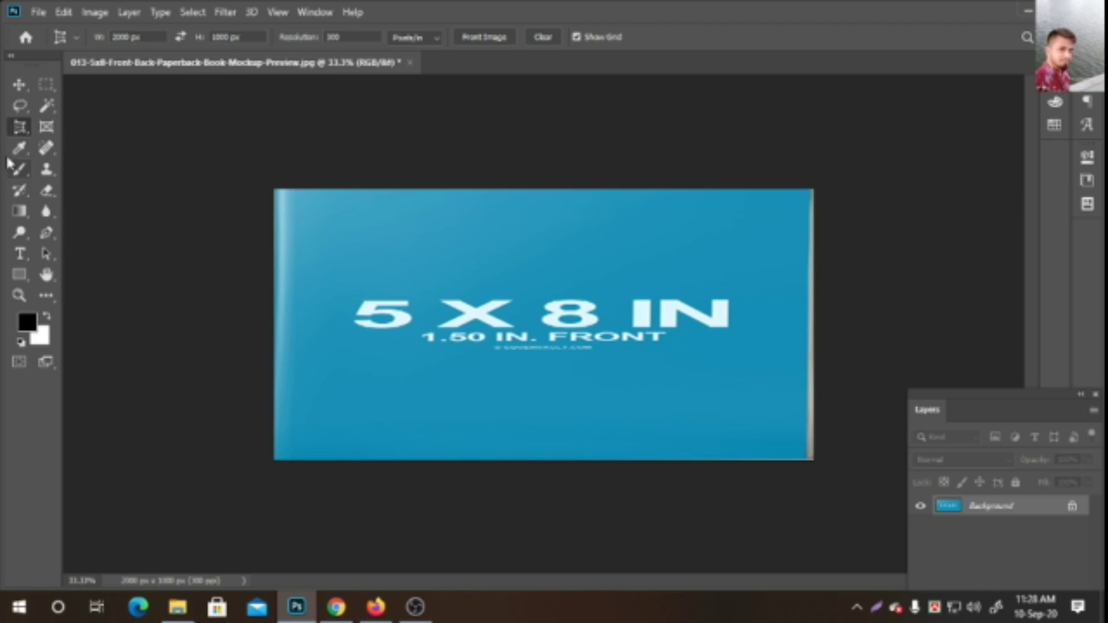
- Close the book mockup without saving and open the recent portrait photo 20200809_181339.jpg
right_click(17, 123)
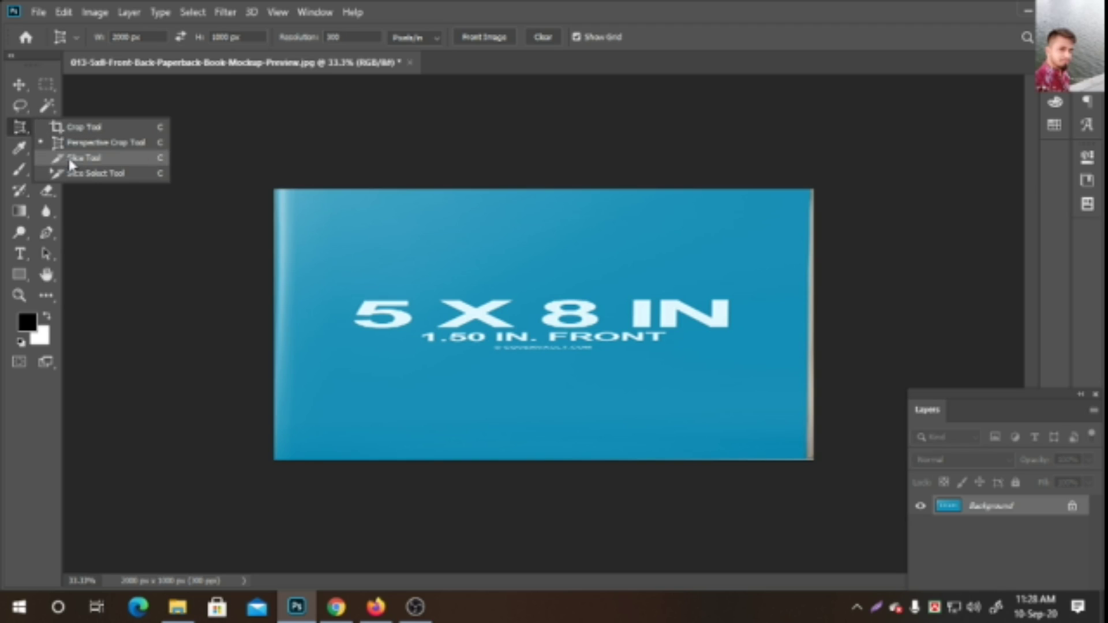
click(409, 61)
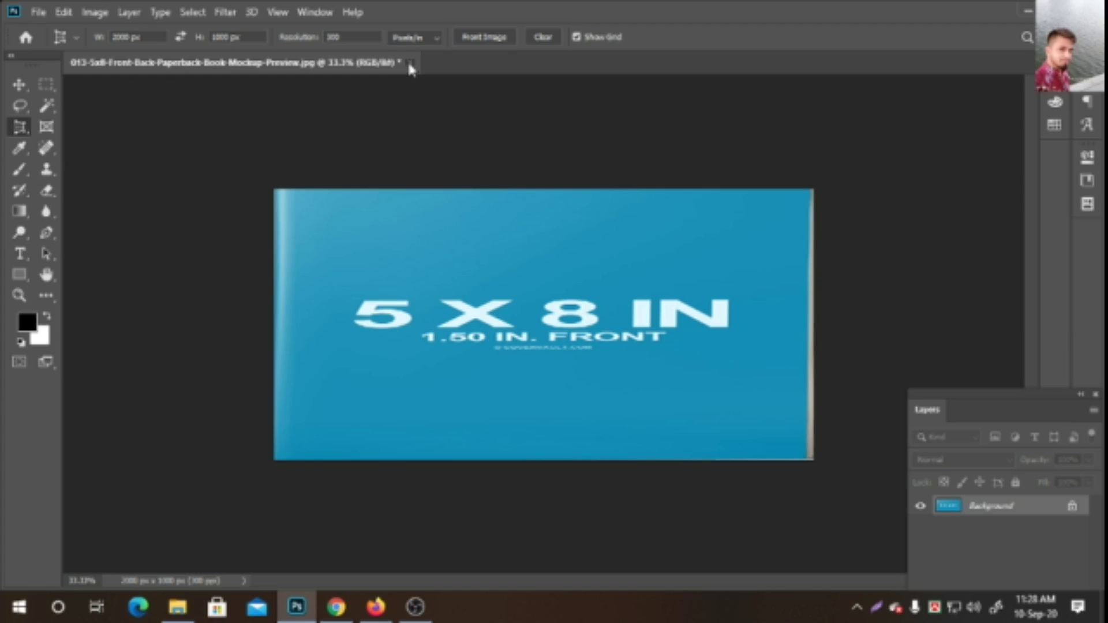
click(555, 239)
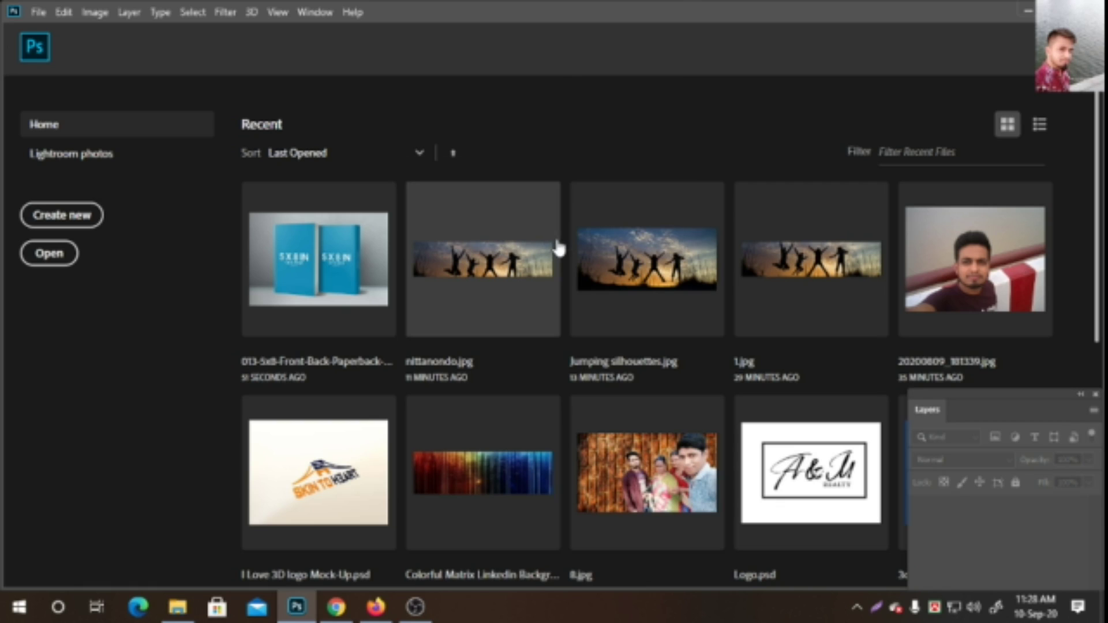
scroll(527, 433, down, 8)
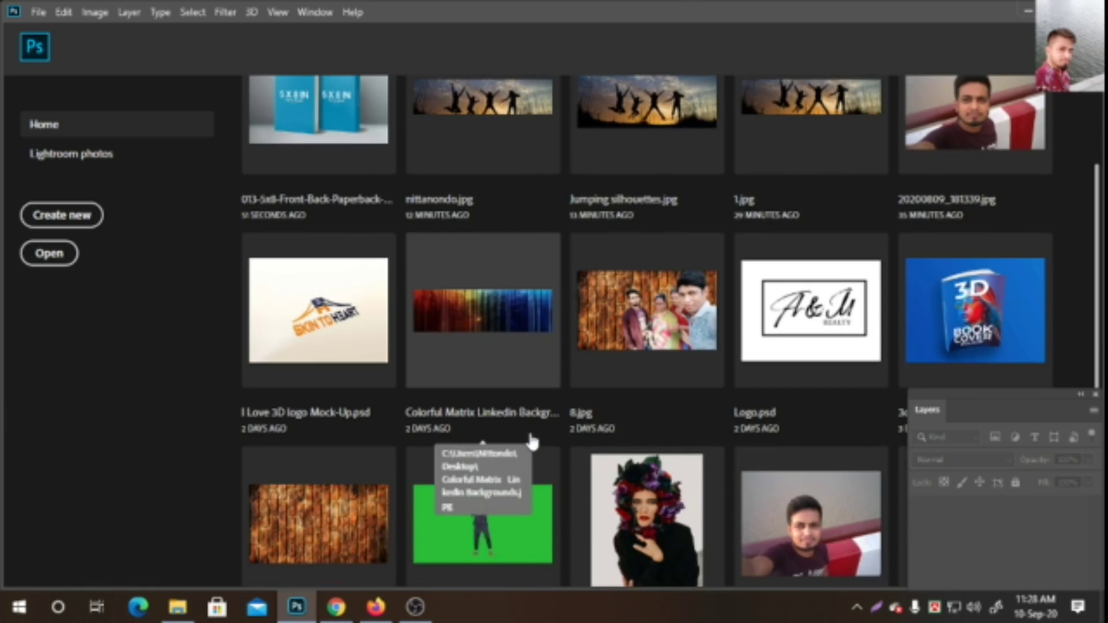
scroll(533, 441, up, 8)
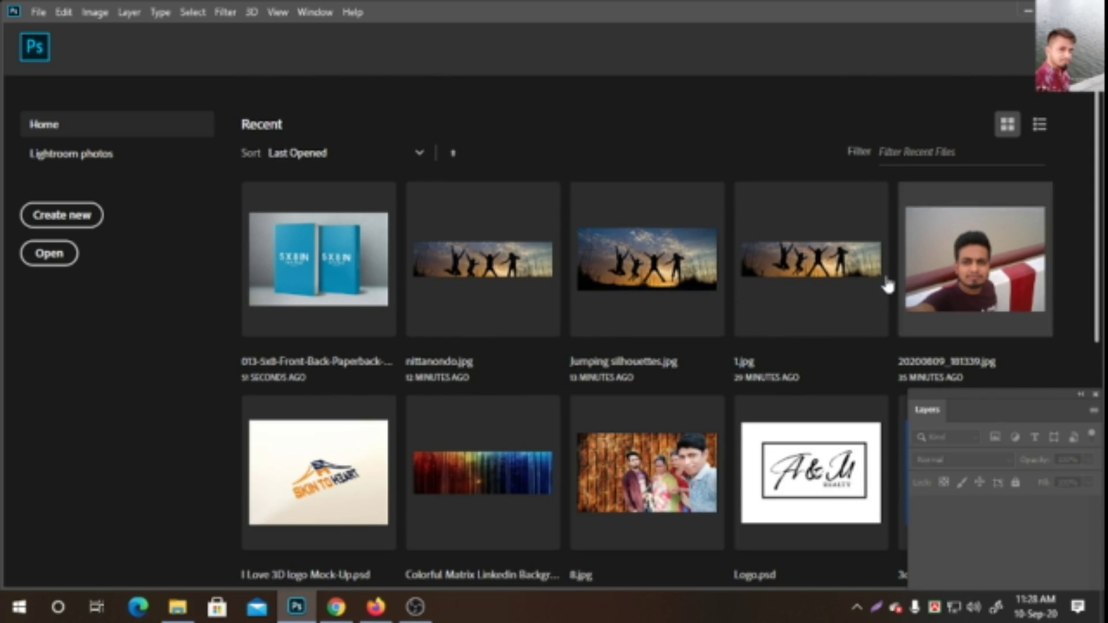
click(1007, 297)
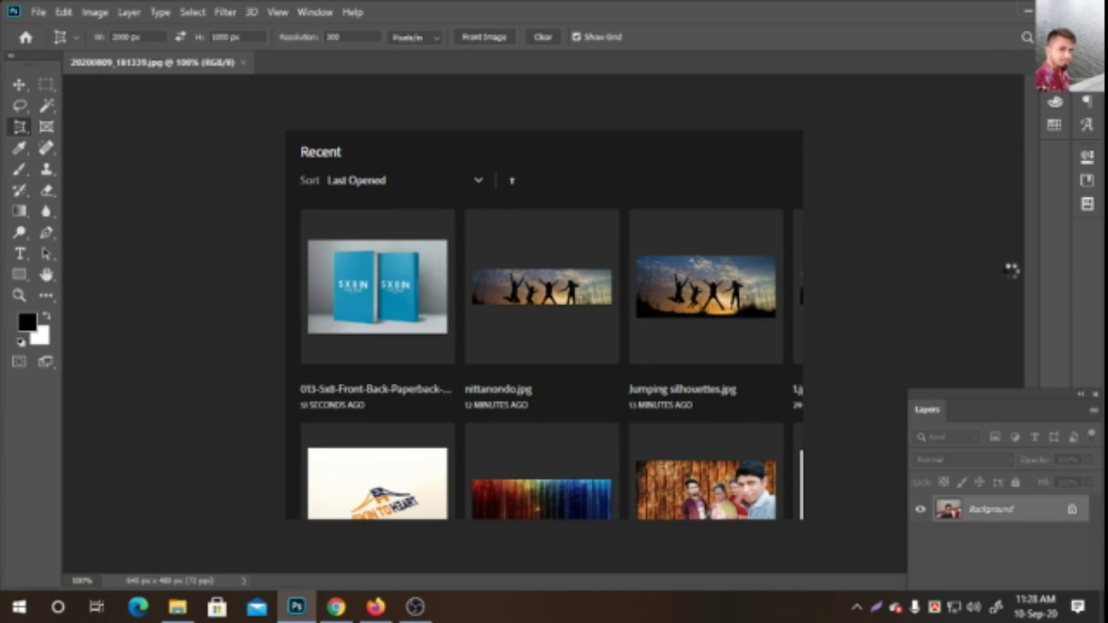
- Use the Slice tool to divide the portrait photo evenly into 5 slices down and 5 slices across
right_click(19, 127)
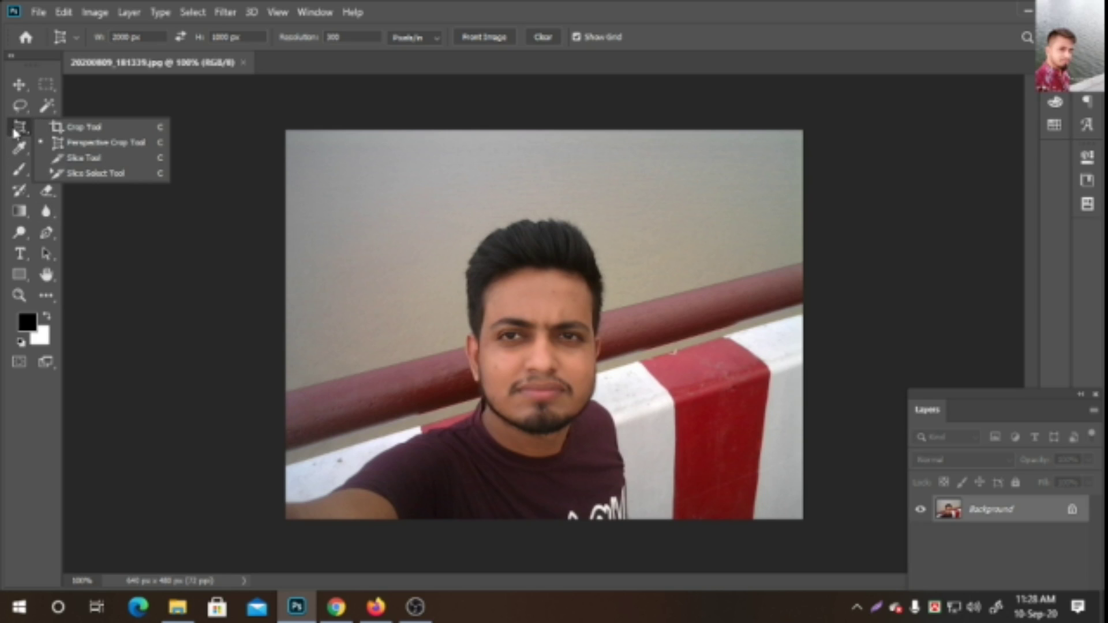
click(67, 161)
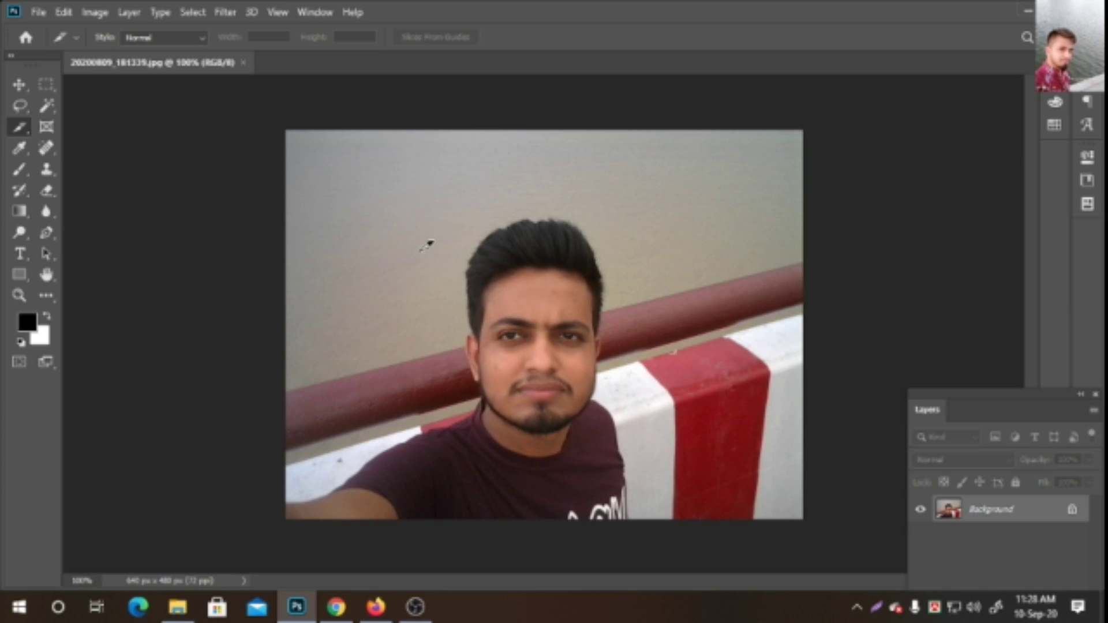
right_click(422, 257)
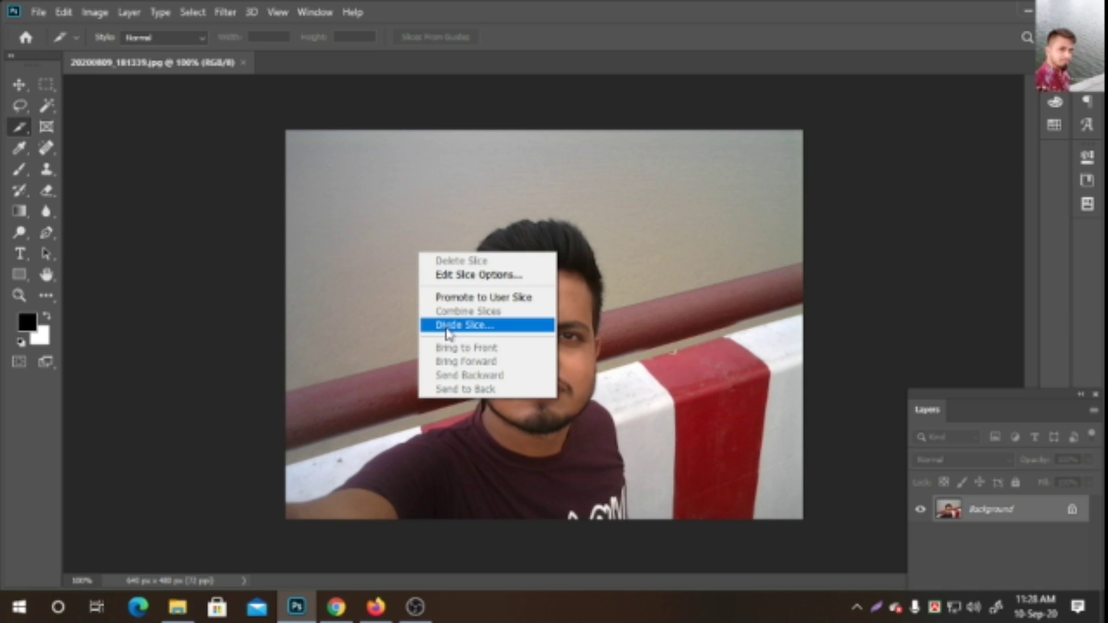
click(450, 326)
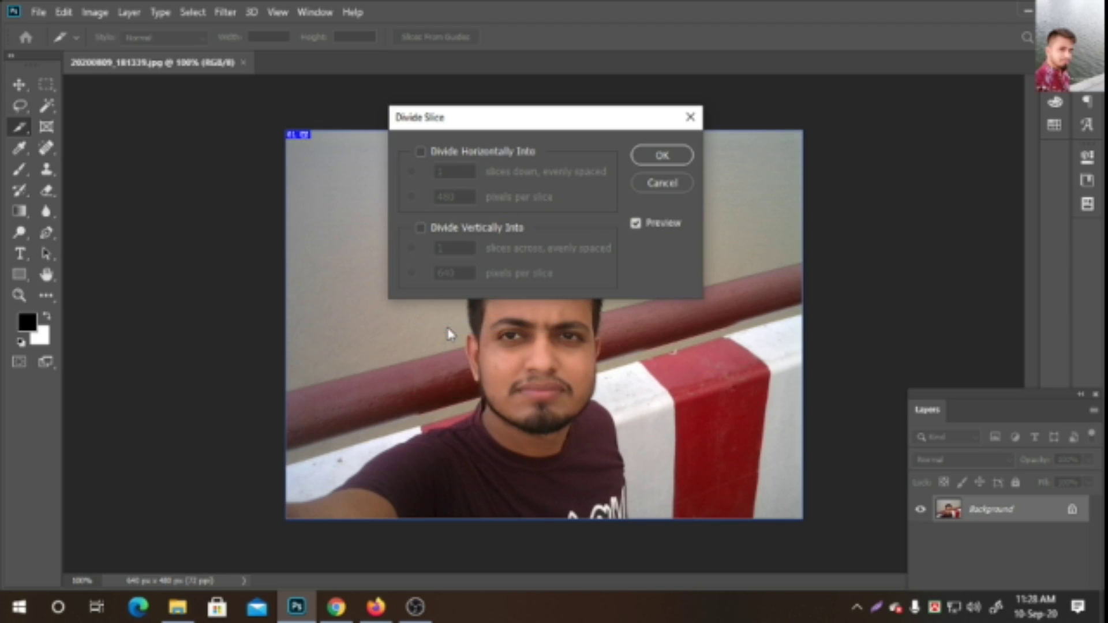
click(422, 151)
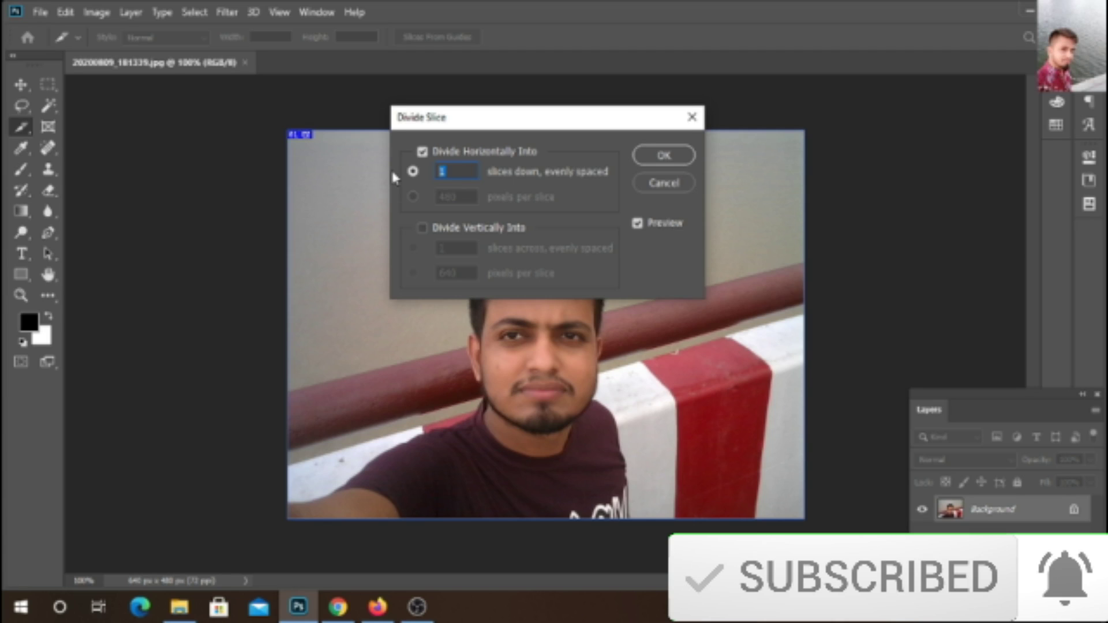
text(5)
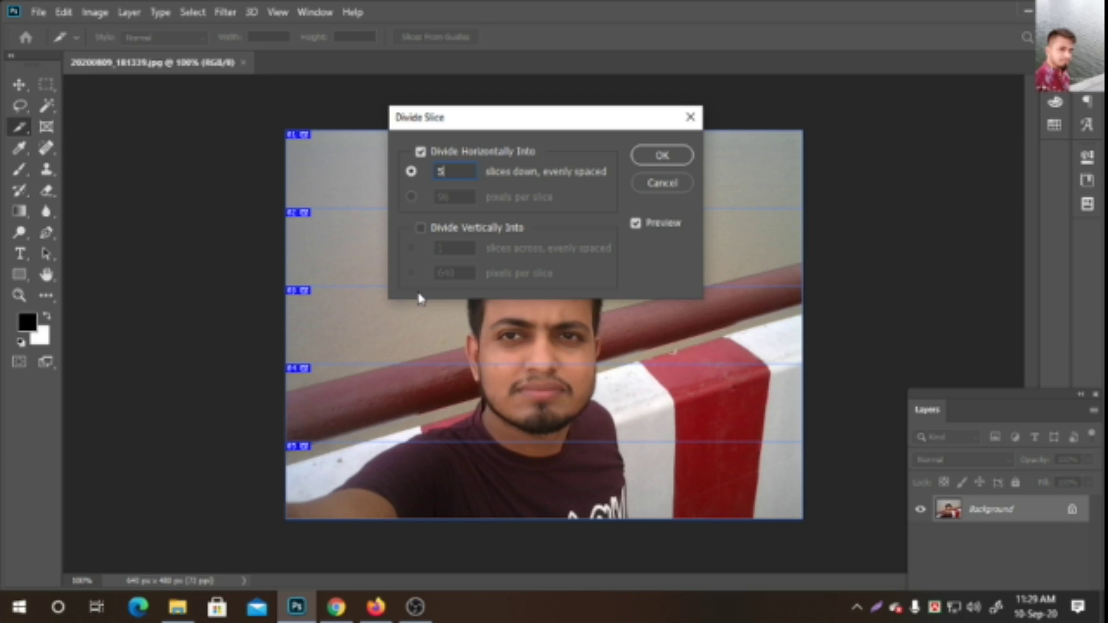
click(421, 228)
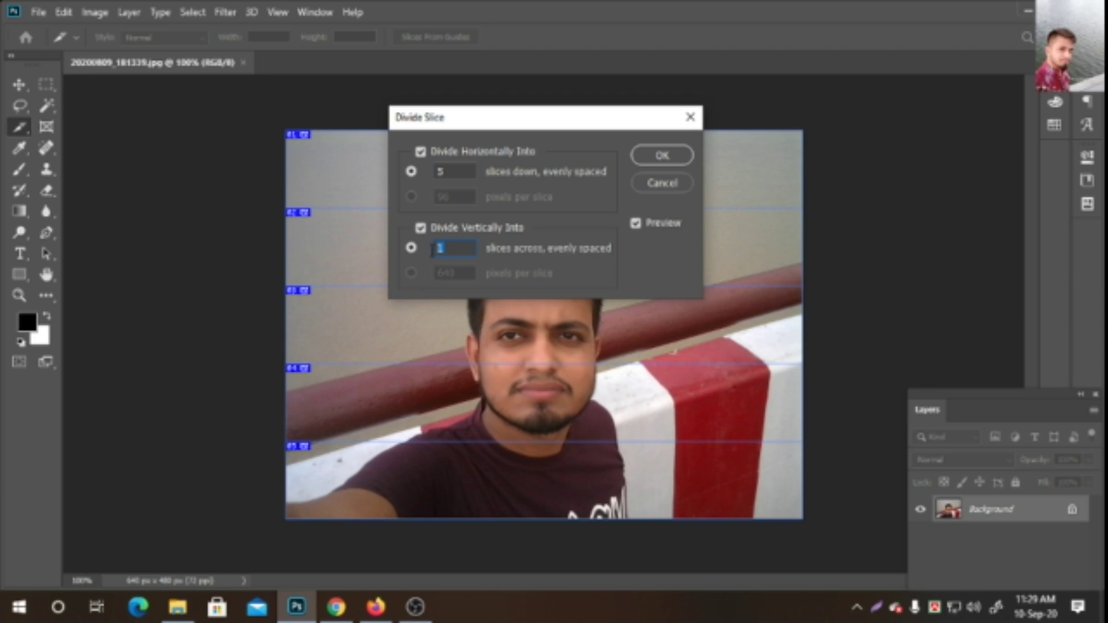
text(5)
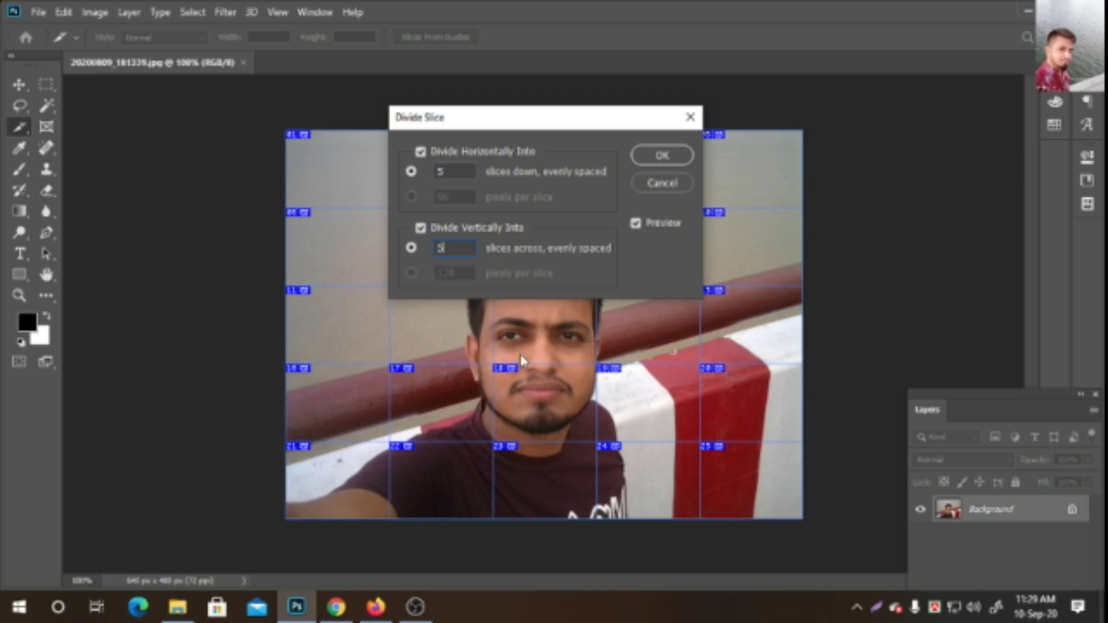
click(662, 155)
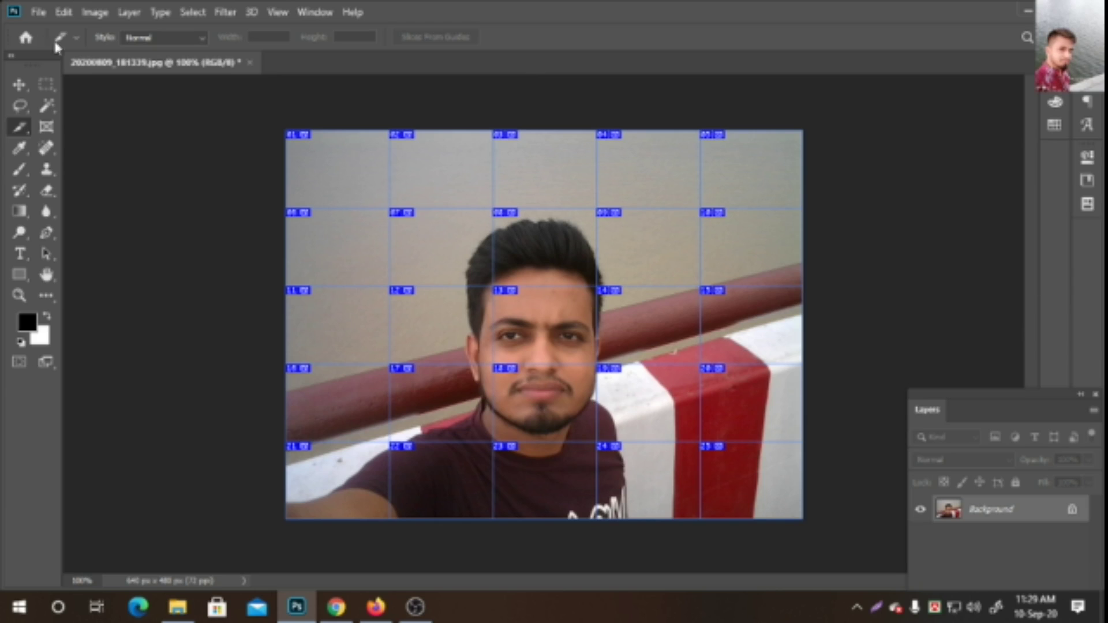
- Export all slices as GIF images only with Save for Web, saving them to the Desktop under the file name 2
click(38, 12)
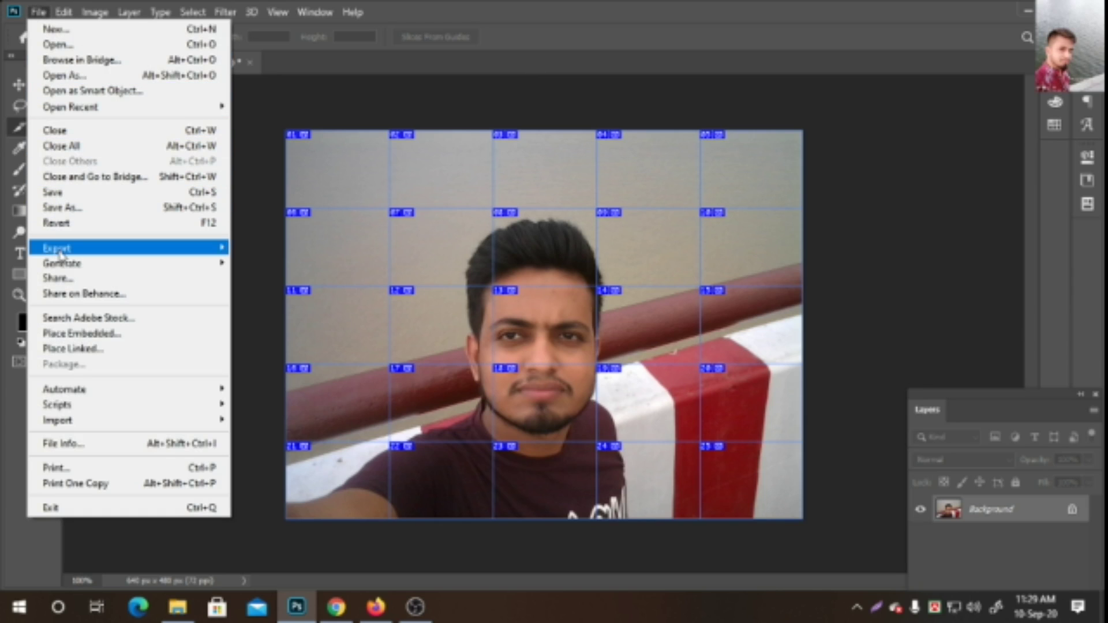
mouse_move(60, 254)
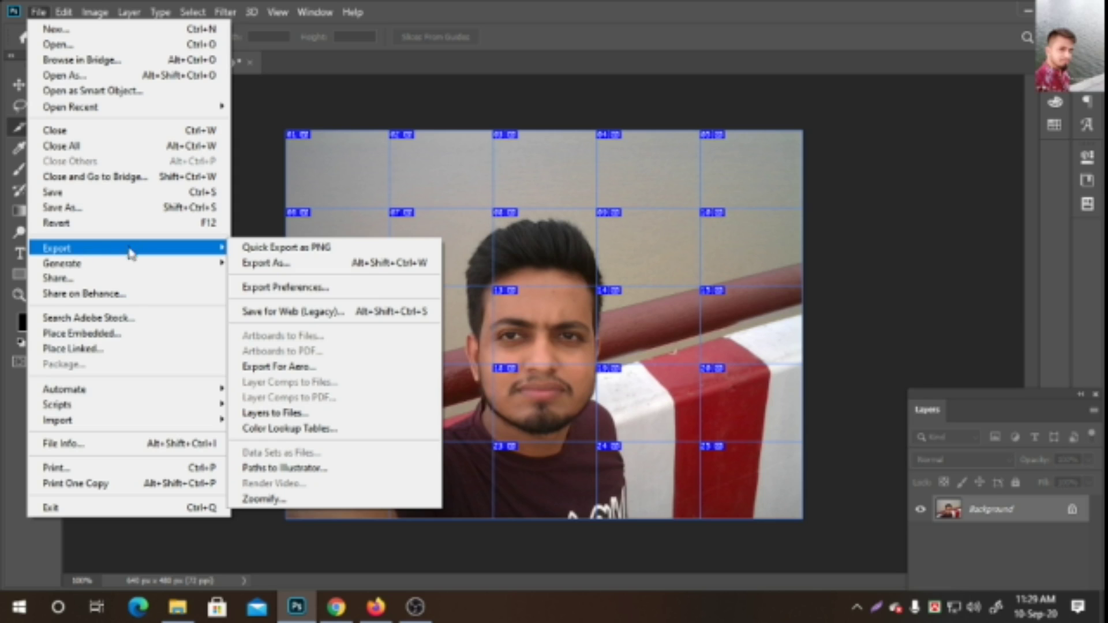
click(267, 313)
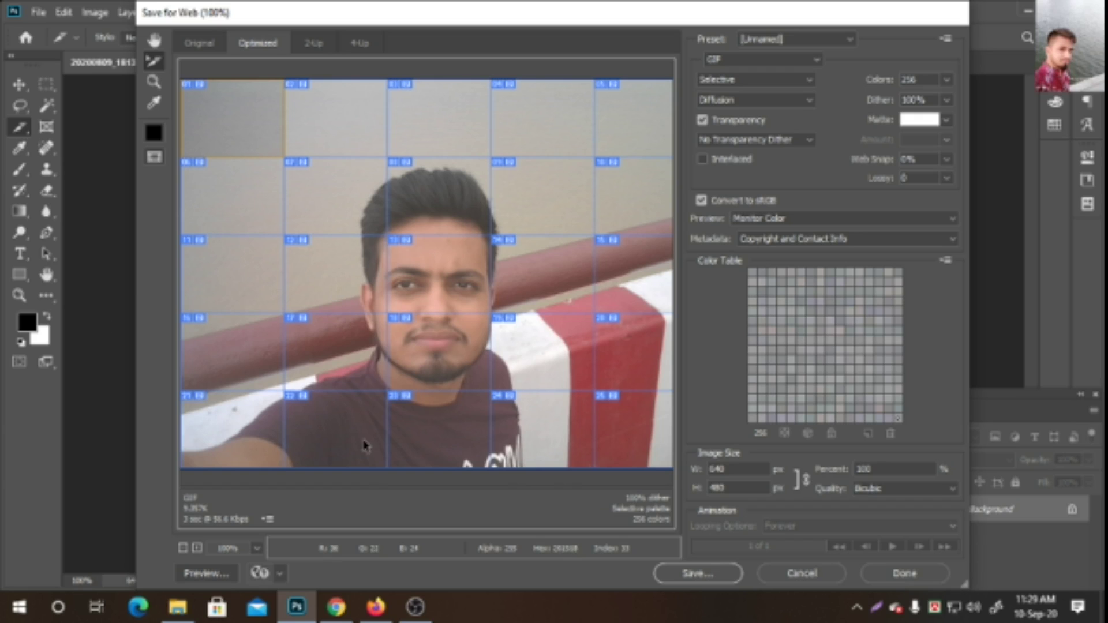
click(701, 576)
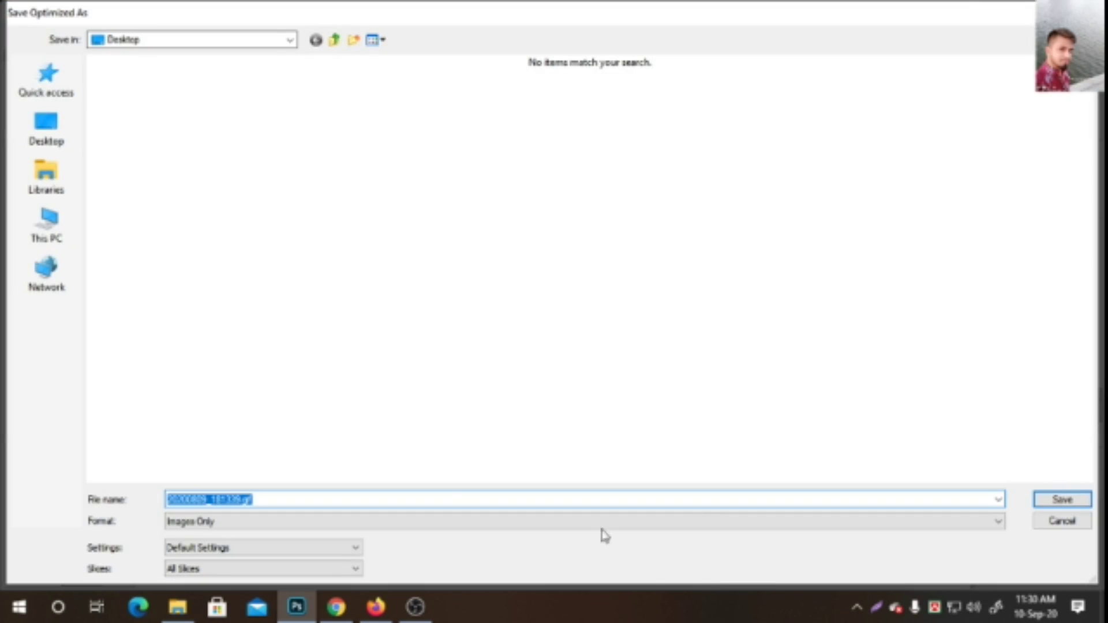
click(58, 120)
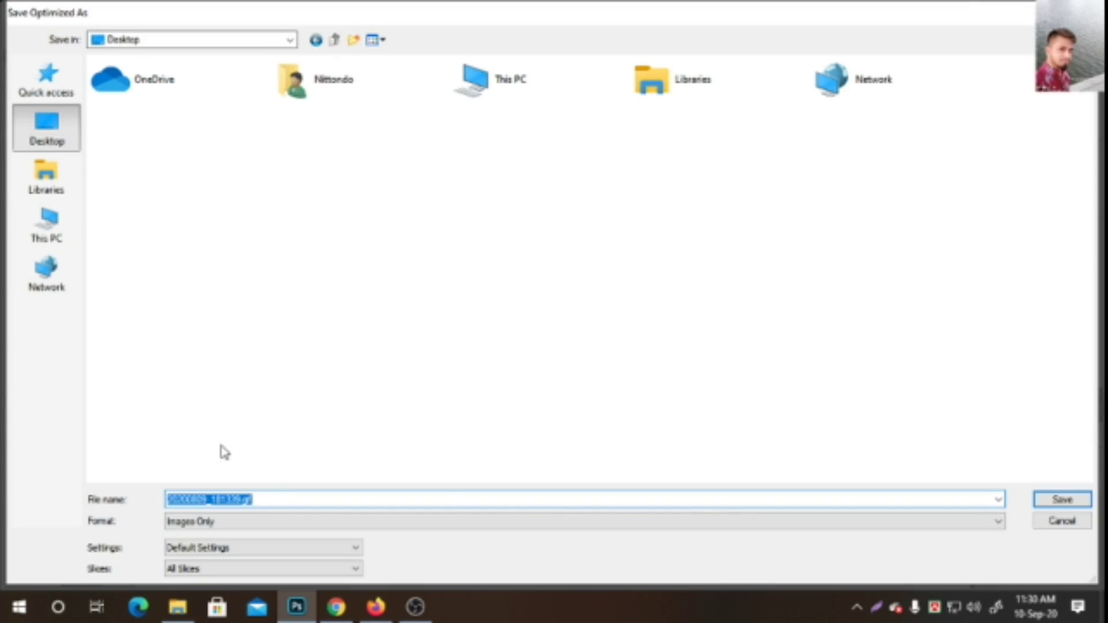
click(272, 500)
drag(272, 500, 136, 488)
text(2)
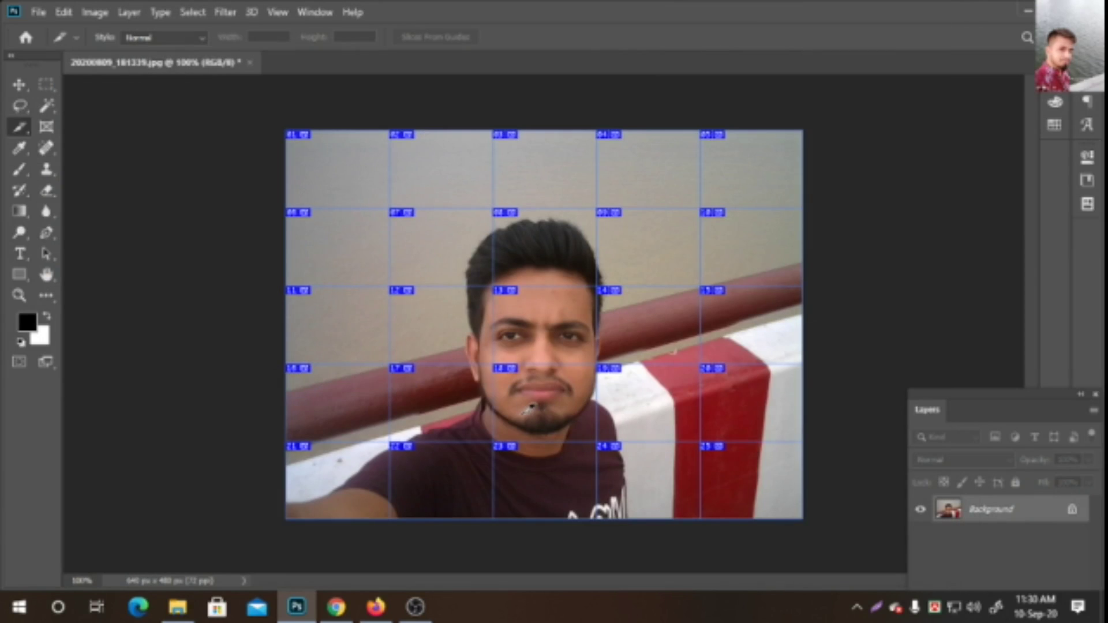
- Open the images folder on the desktop and look through the exported slices one by one in Photos, starting with 2_01.gif
click(1028, 10)
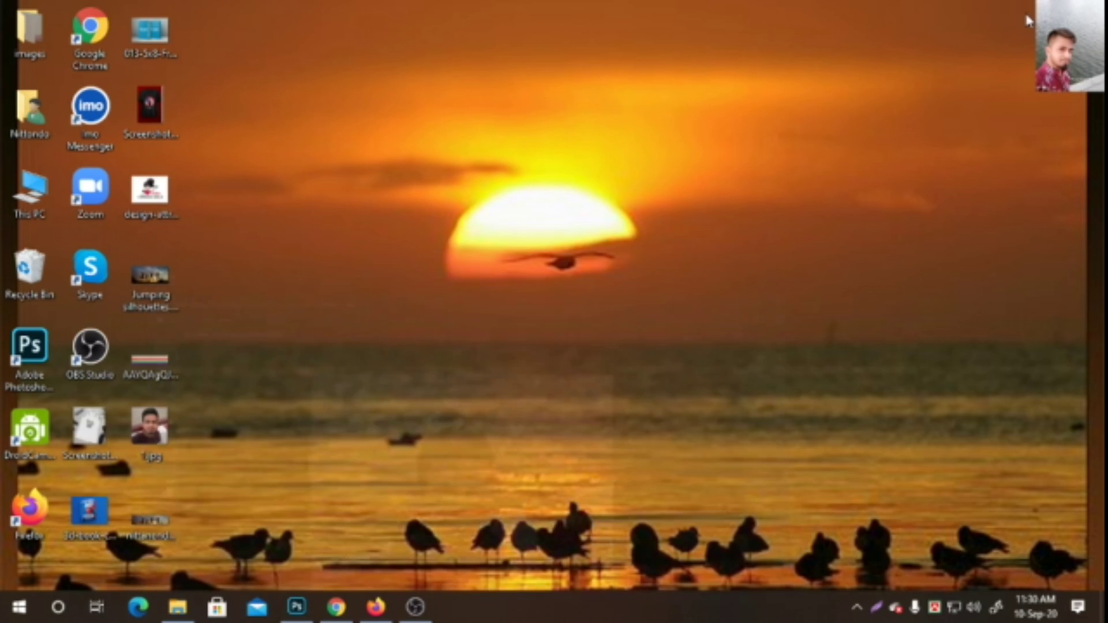
double_click(30, 35)
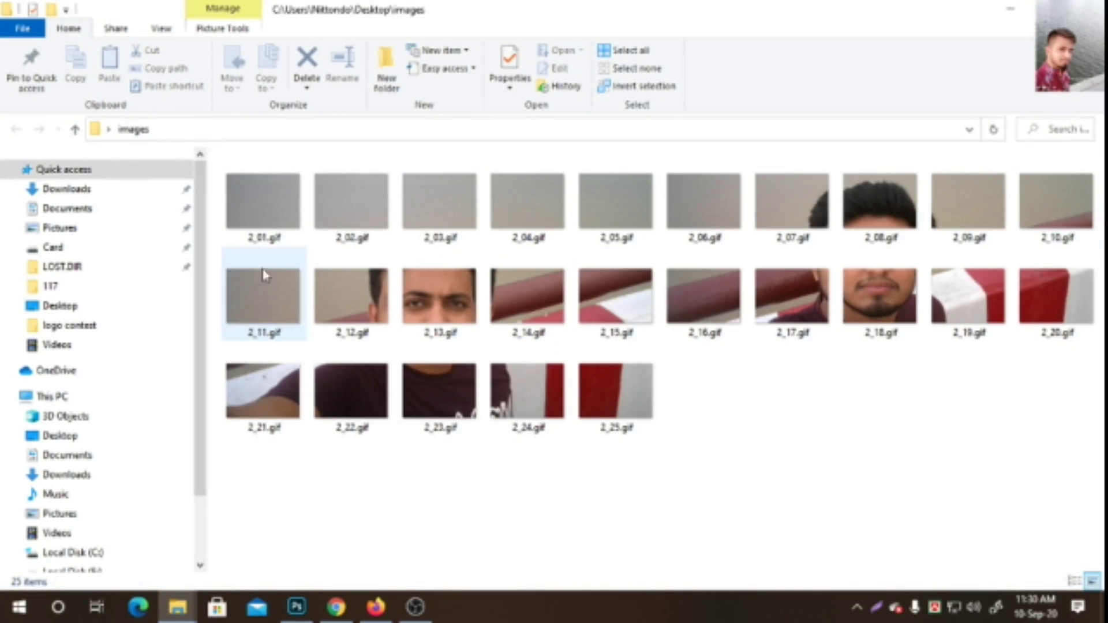
double_click(263, 225)
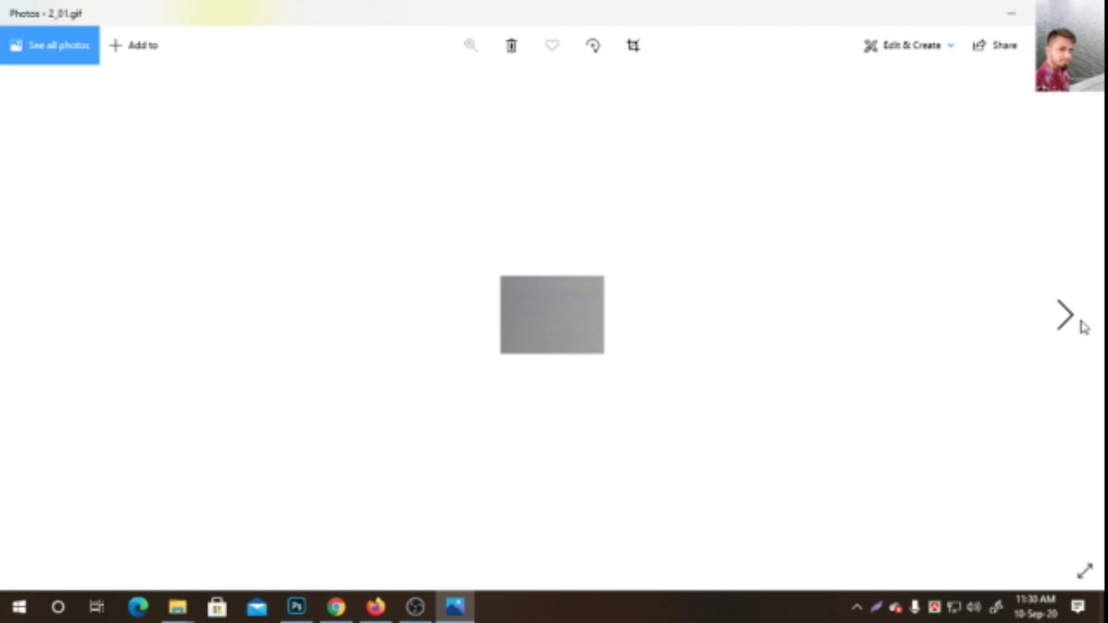
click(1072, 318)
click(1074, 317)
click(1074, 318)
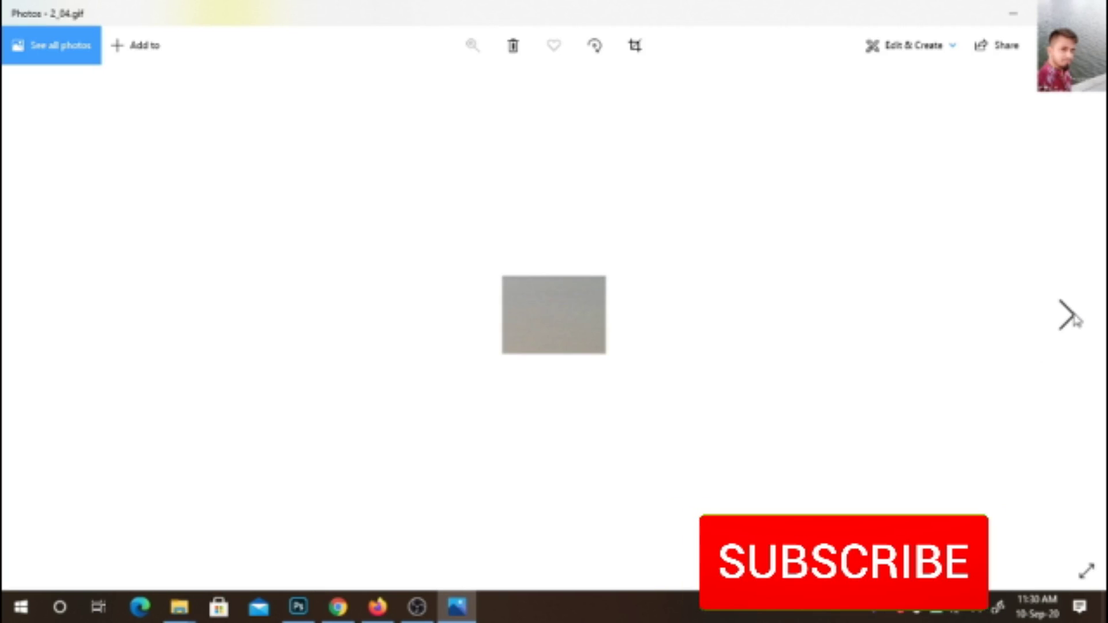
click(1074, 317)
click(1074, 317)
click(1075, 318)
click(1075, 318)
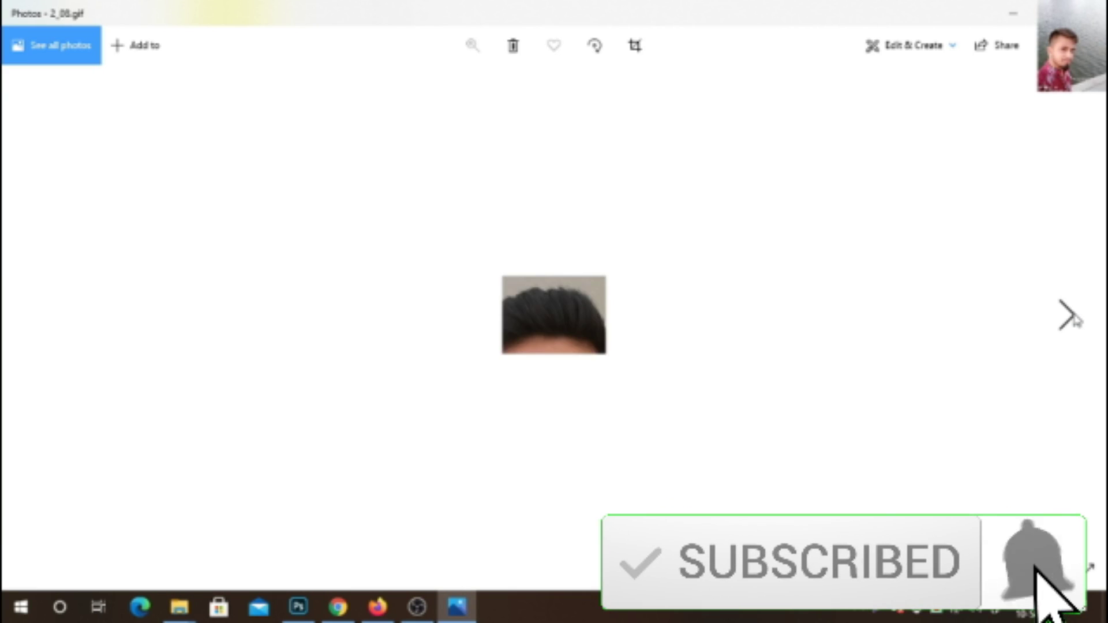
click(1074, 317)
click(1074, 318)
click(1074, 318)
click(1074, 318)
click(1074, 317)
click(1074, 317)
click(1075, 317)
click(1074, 318)
click(1075, 318)
click(1074, 318)
click(1074, 317)
click(1074, 317)
click(1074, 317)
click(1074, 318)
click(1074, 317)
click(1074, 318)
click(1075, 320)
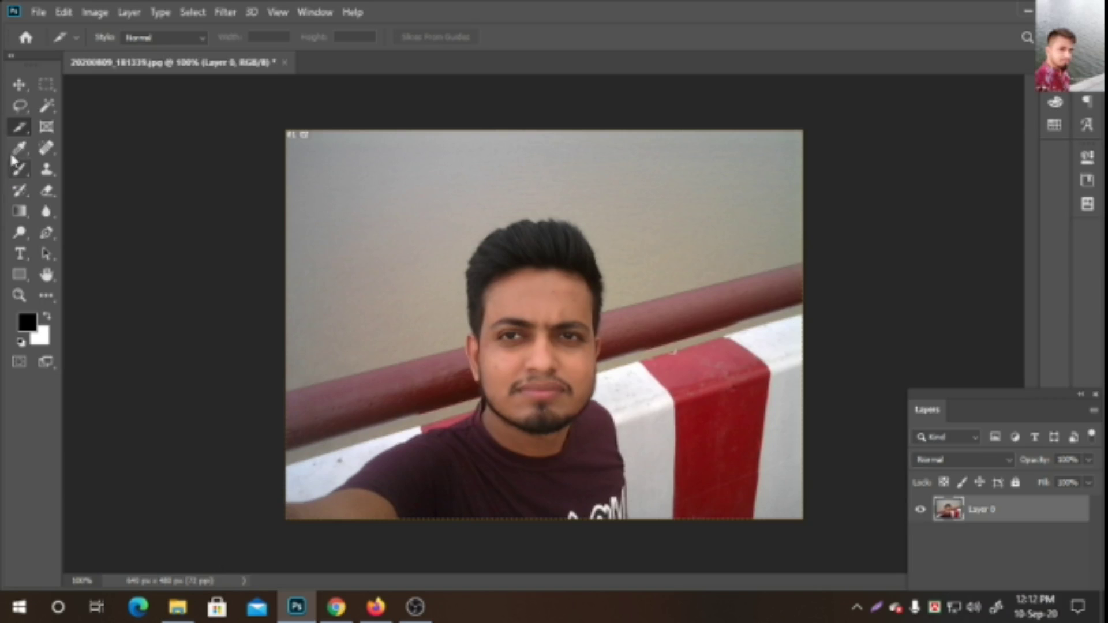
- Divide the unsliced portrait's slice again into 5 evenly spaced slices down and 5 across
right_click(20, 132)
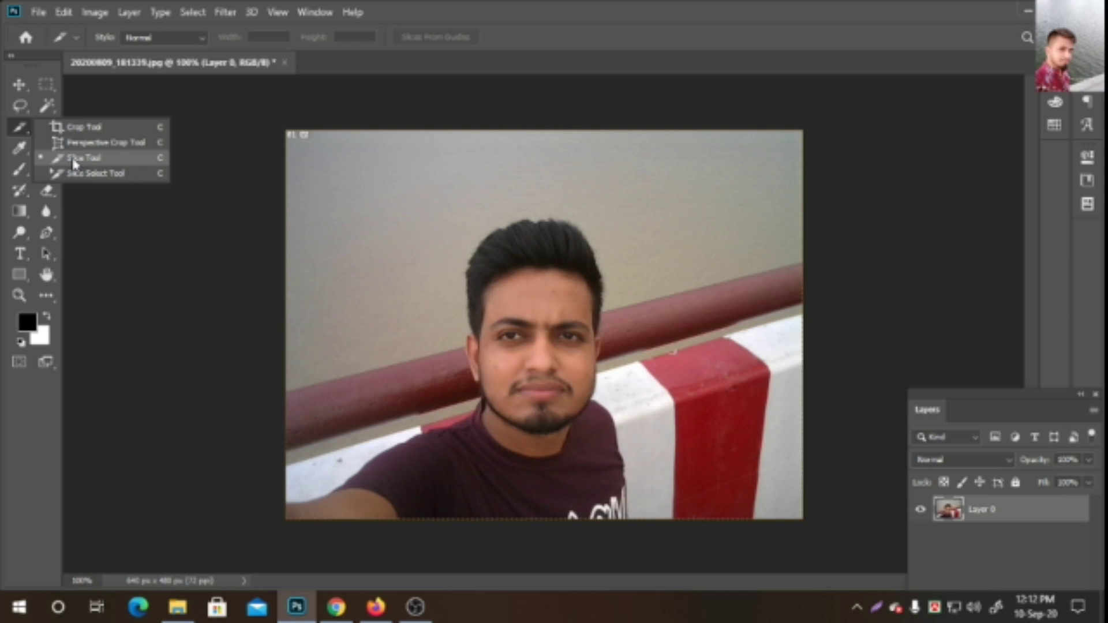
click(73, 164)
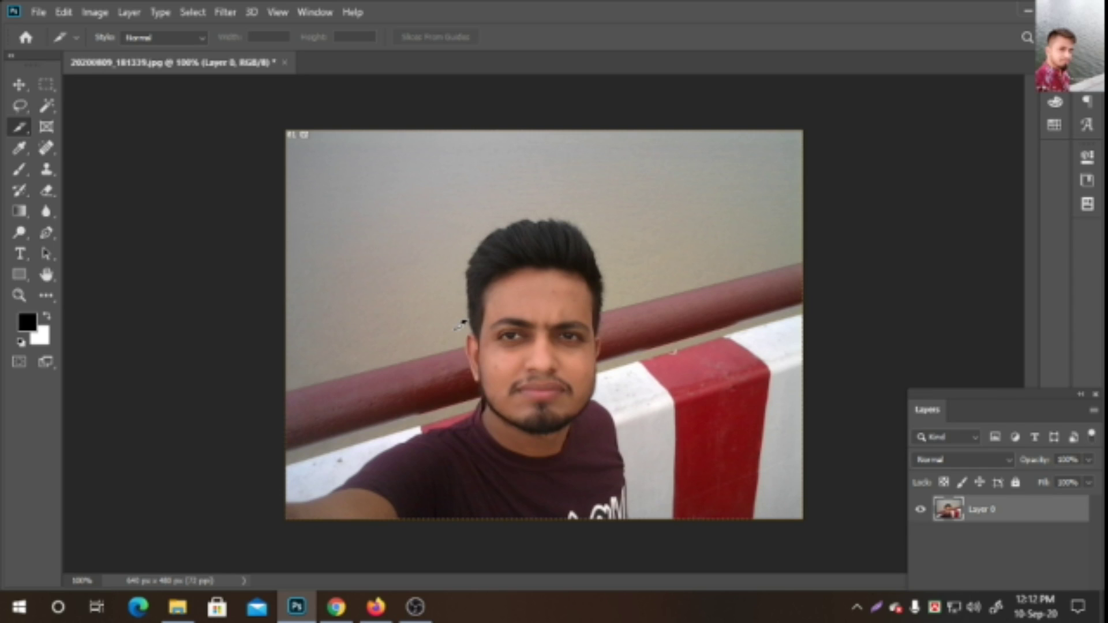
right_click(459, 332)
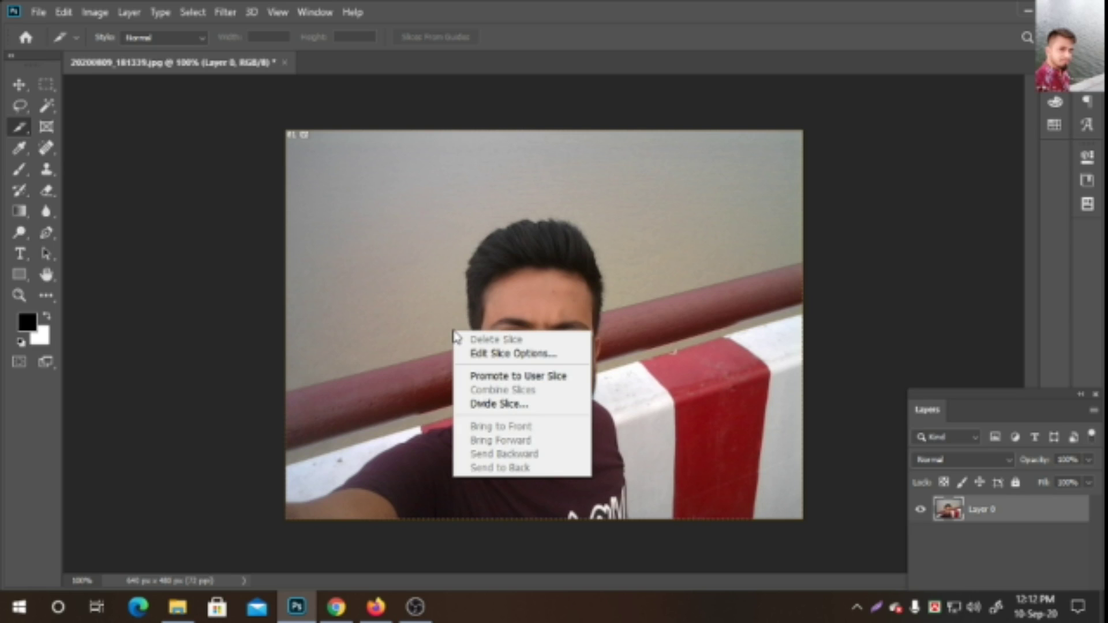
click(496, 404)
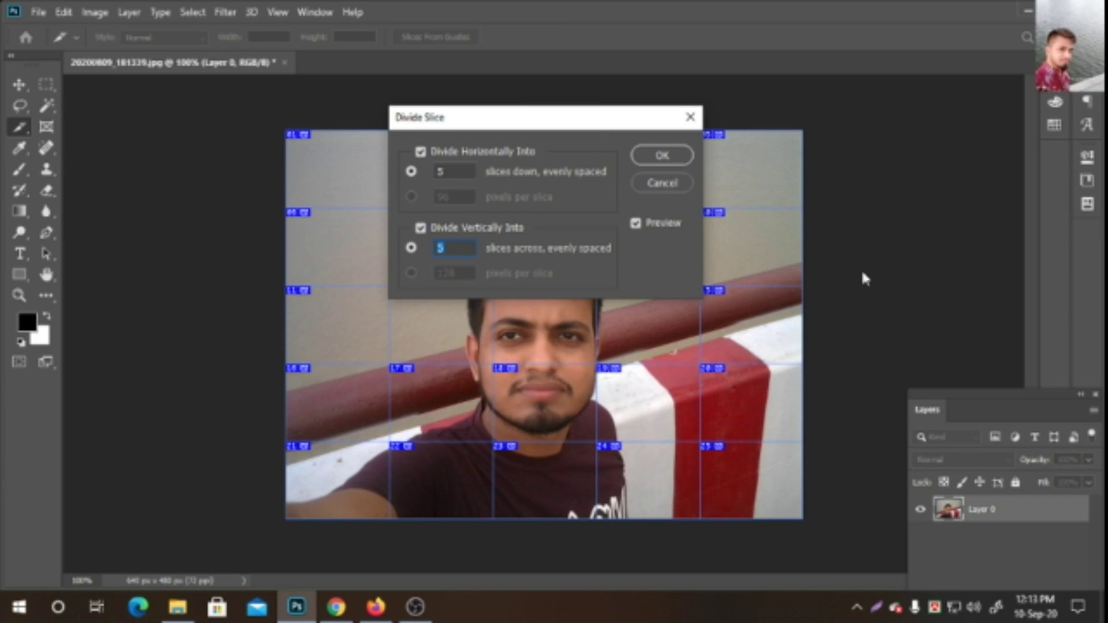
click(658, 157)
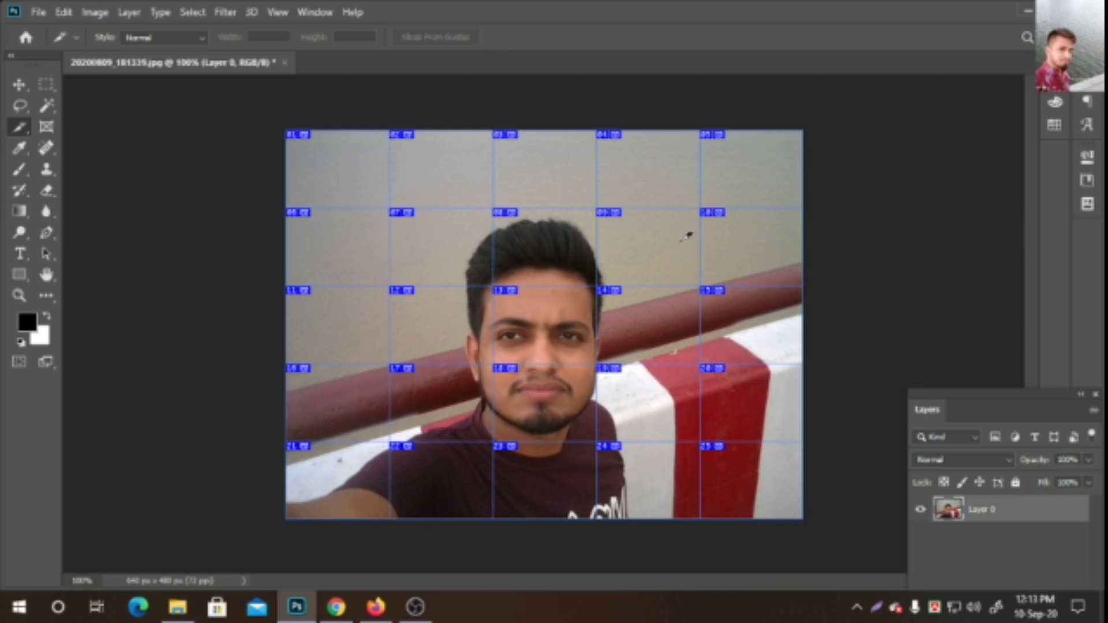
- Switch to the Slice Select tool and move the slice over the mouth up and left beside the eyes
right_click(19, 127)
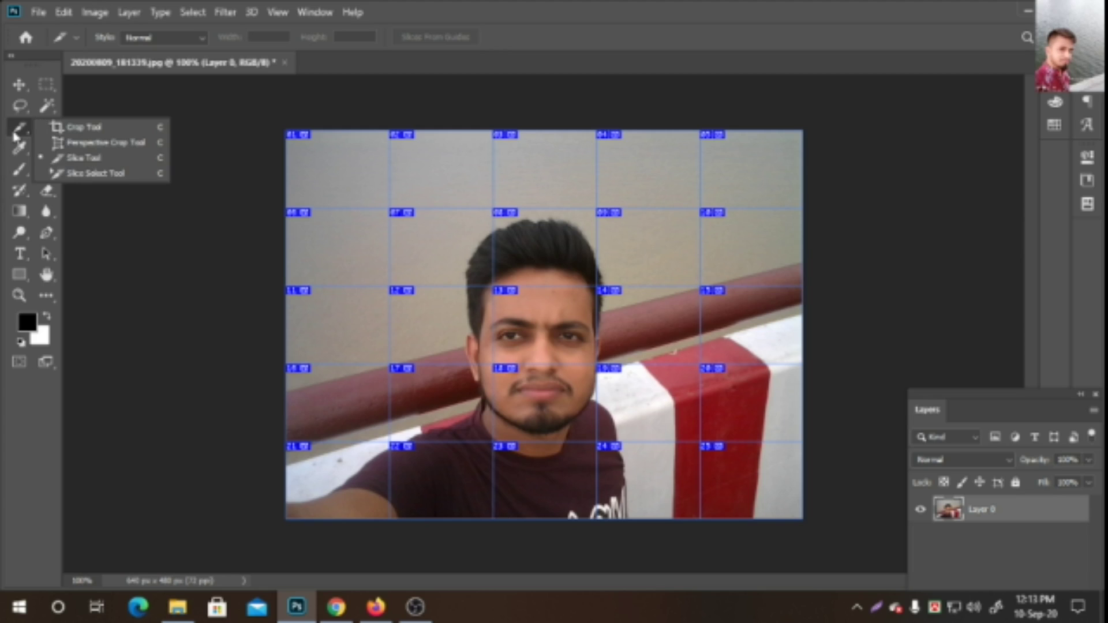
click(70, 172)
click(545, 254)
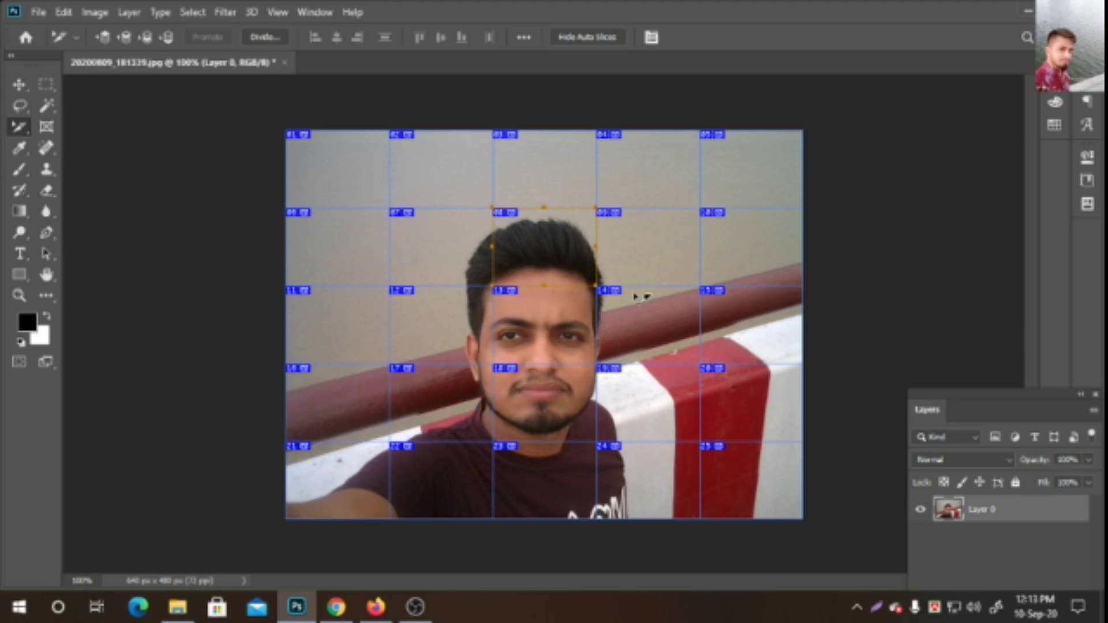
drag(561, 396, 495, 334)
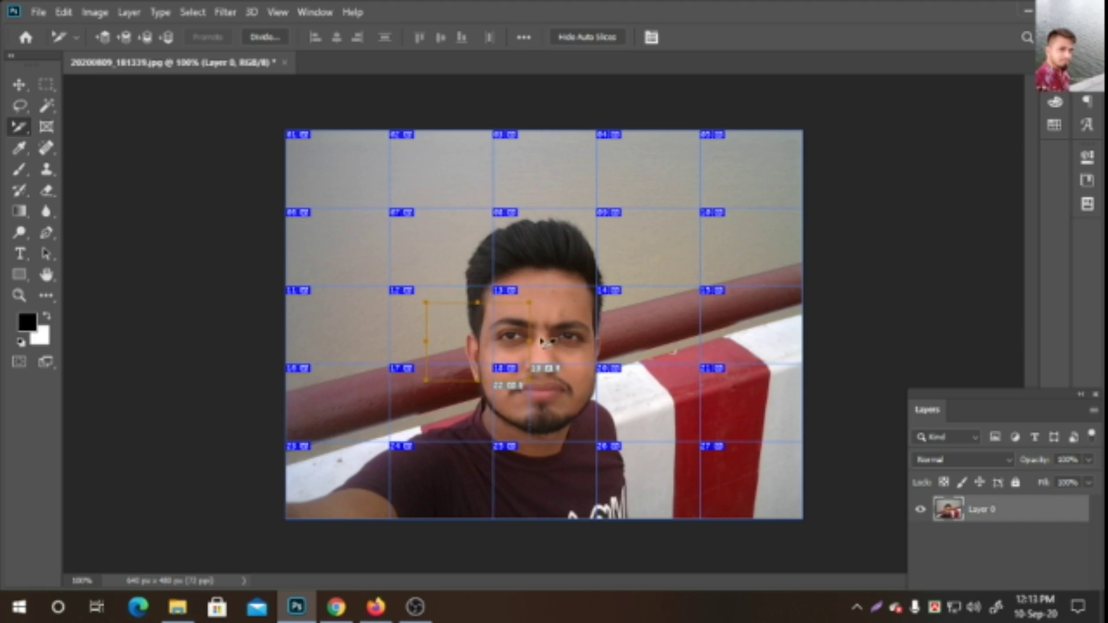
- Delete the slices over the hair, beside the face and over the eyes, along with the moved slice
click(543, 253)
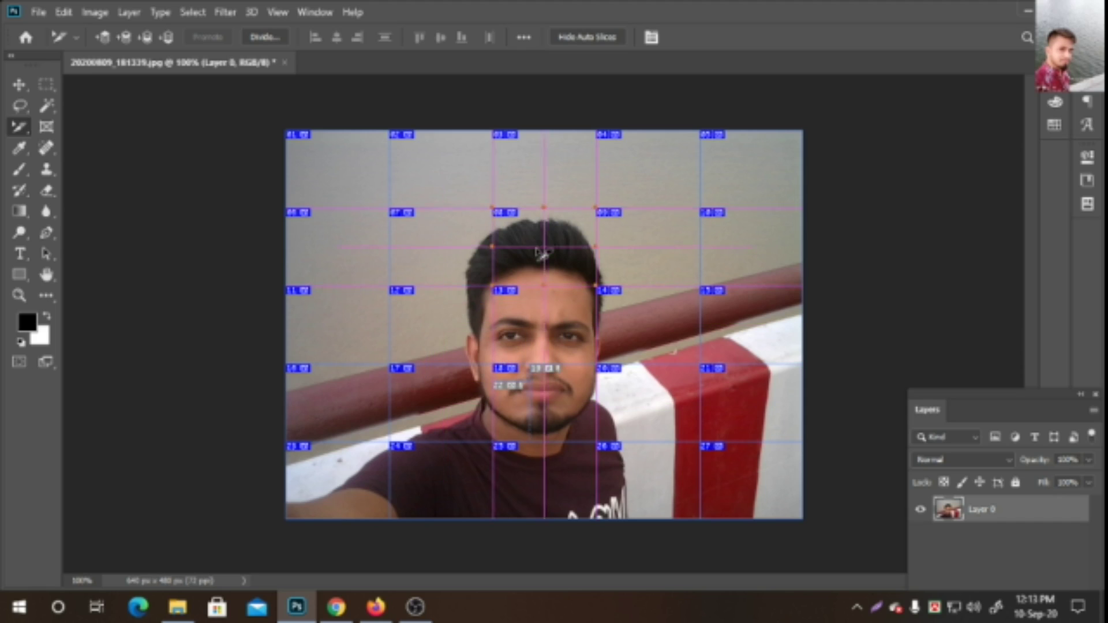
key(Delete)
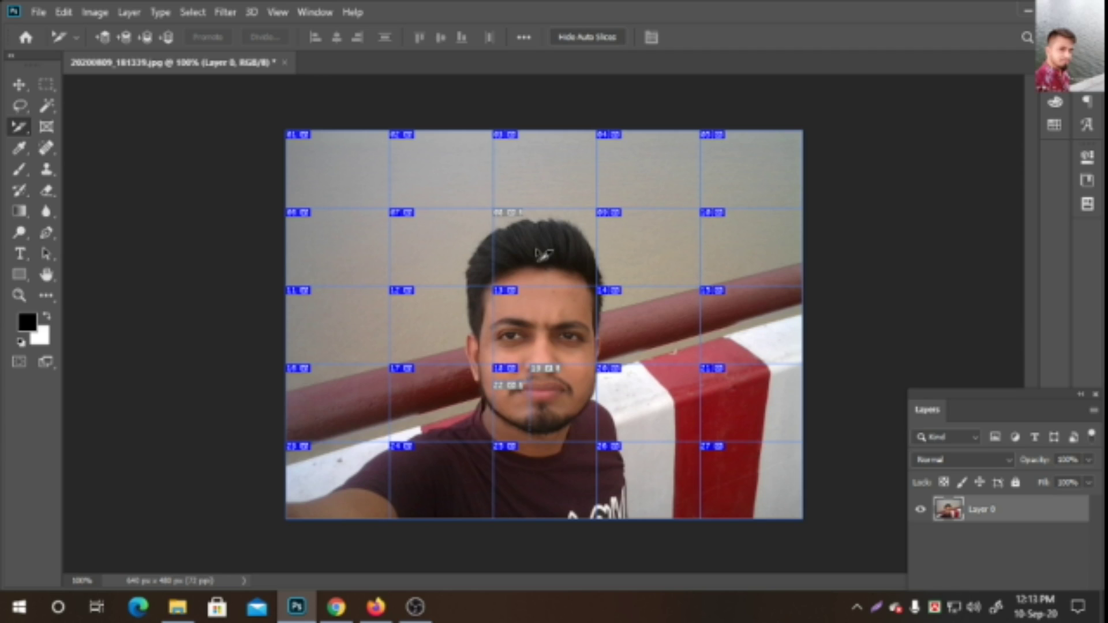
click(488, 323)
key(Delete)
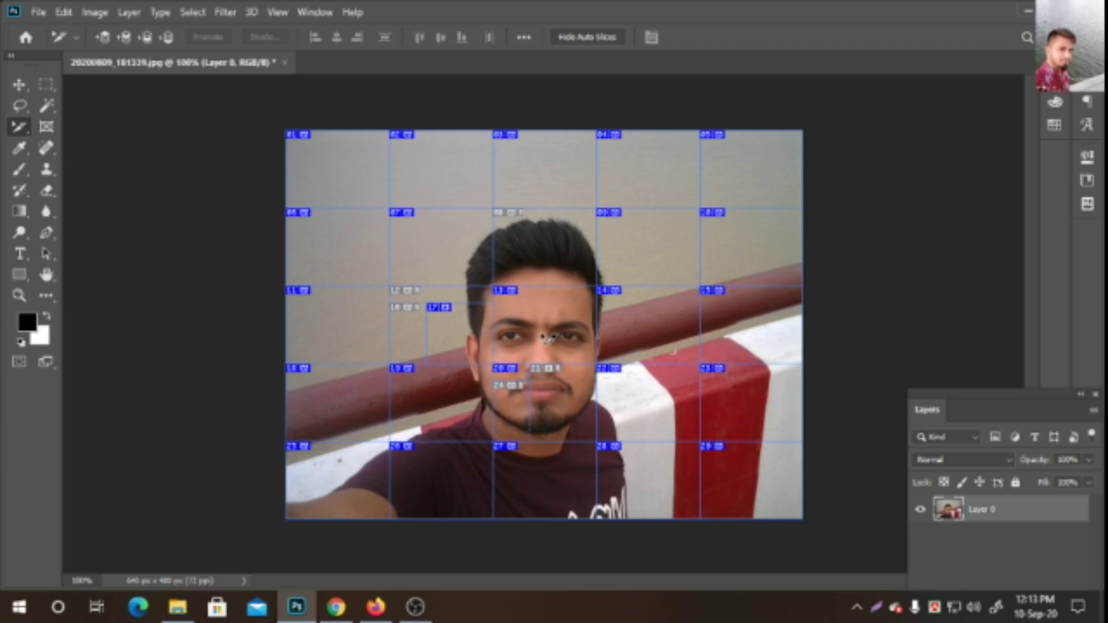
click(525, 338)
key(Delete)
click(477, 361)
key(Delete)
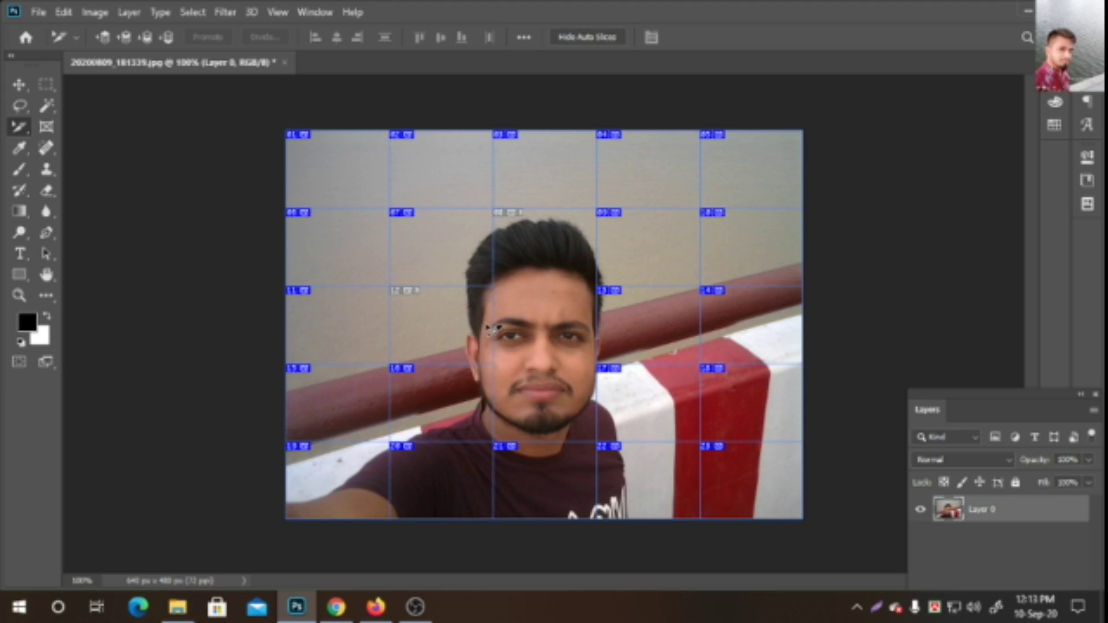
- Delete the two remaining second-column slices beside the mouth and beside the hair
click(500, 332)
click(490, 383)
key(Delete)
click(483, 274)
key(Delete)
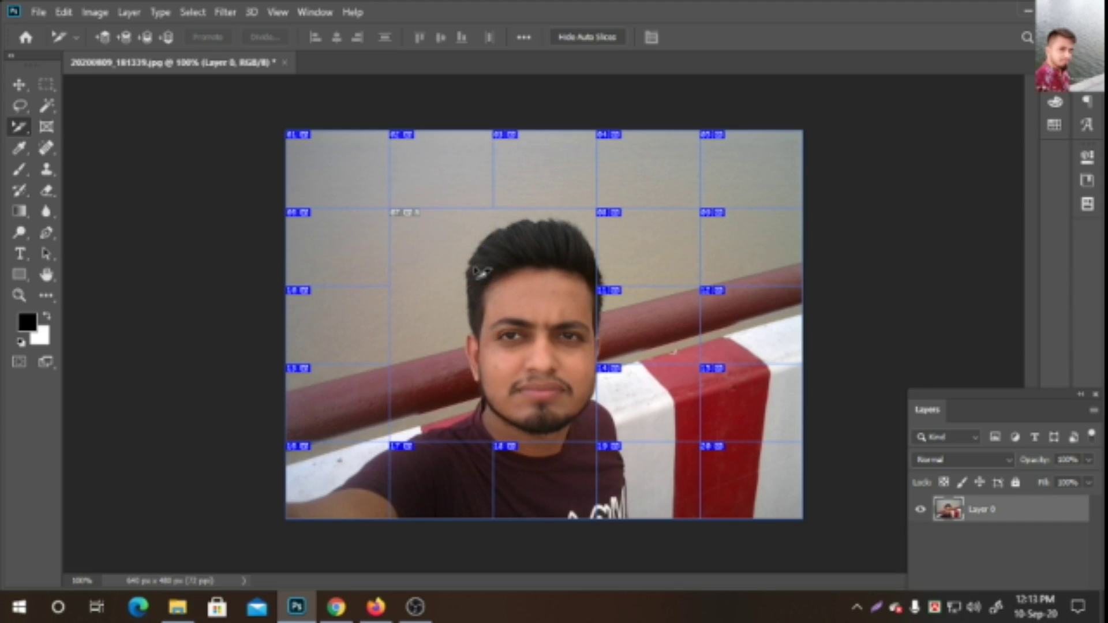
- Delete the three fourth-column slices beside the head, from the second row down to the fourth
click(597, 260)
click(601, 259)
key(Delete)
click(620, 299)
key(Delete)
click(633, 393)
key(Delete)
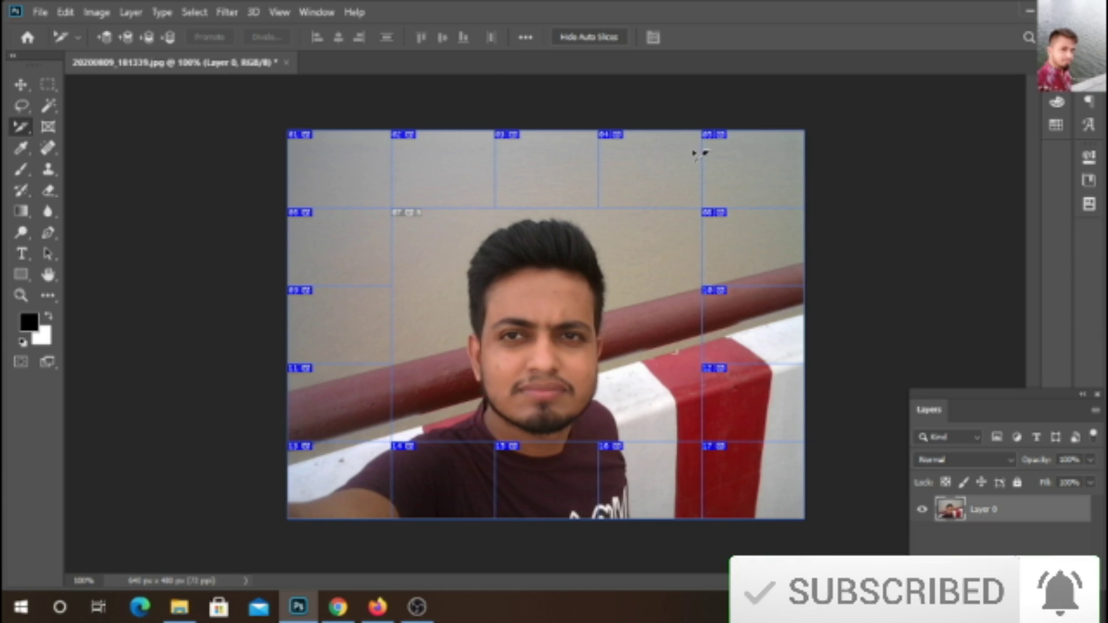
- Start a Save for Web export of the sliced portrait with JPEG as the file format
click(40, 12)
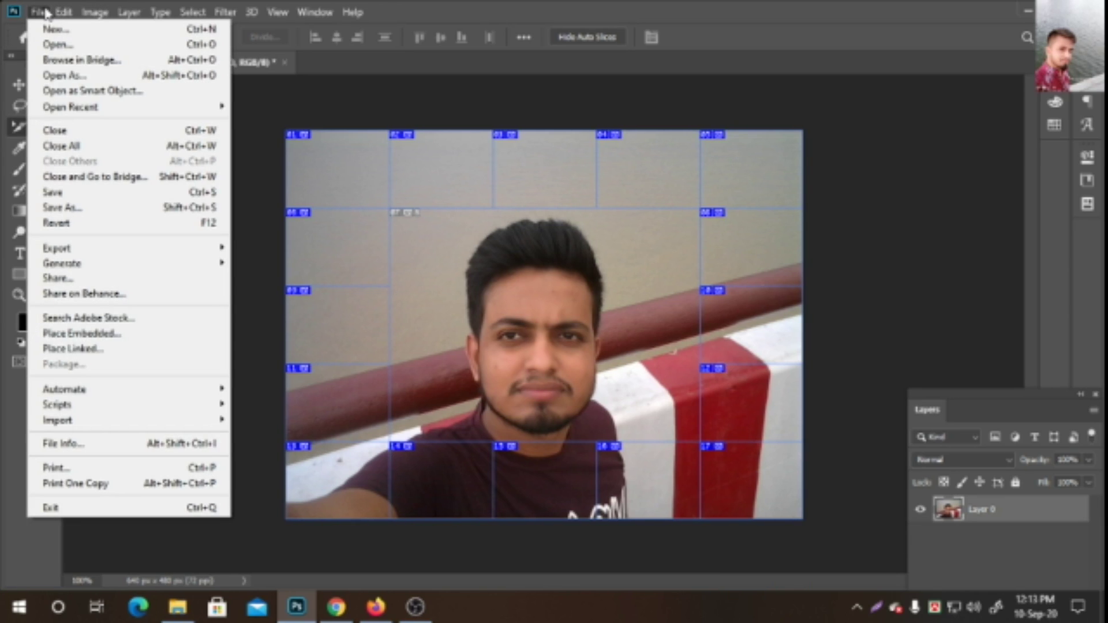
mouse_move(80, 252)
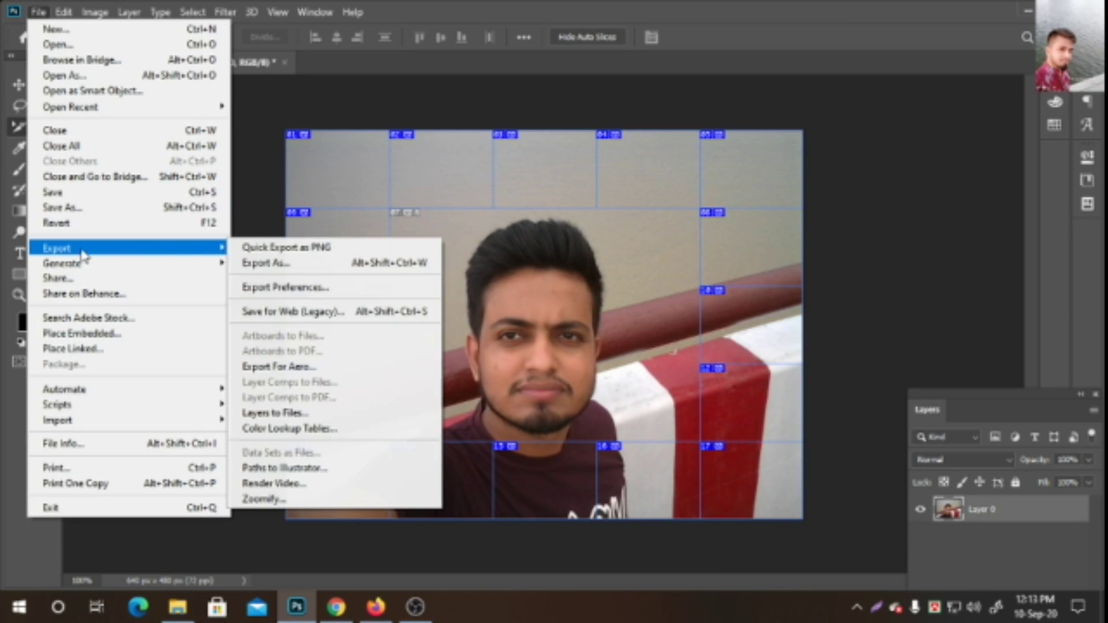
click(320, 313)
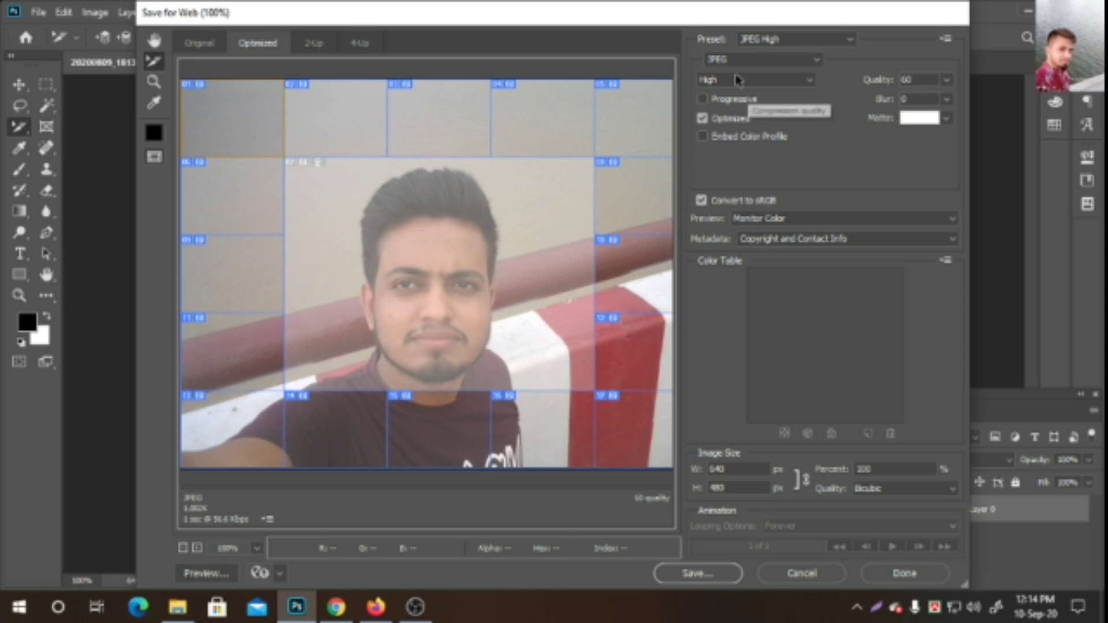
click(786, 60)
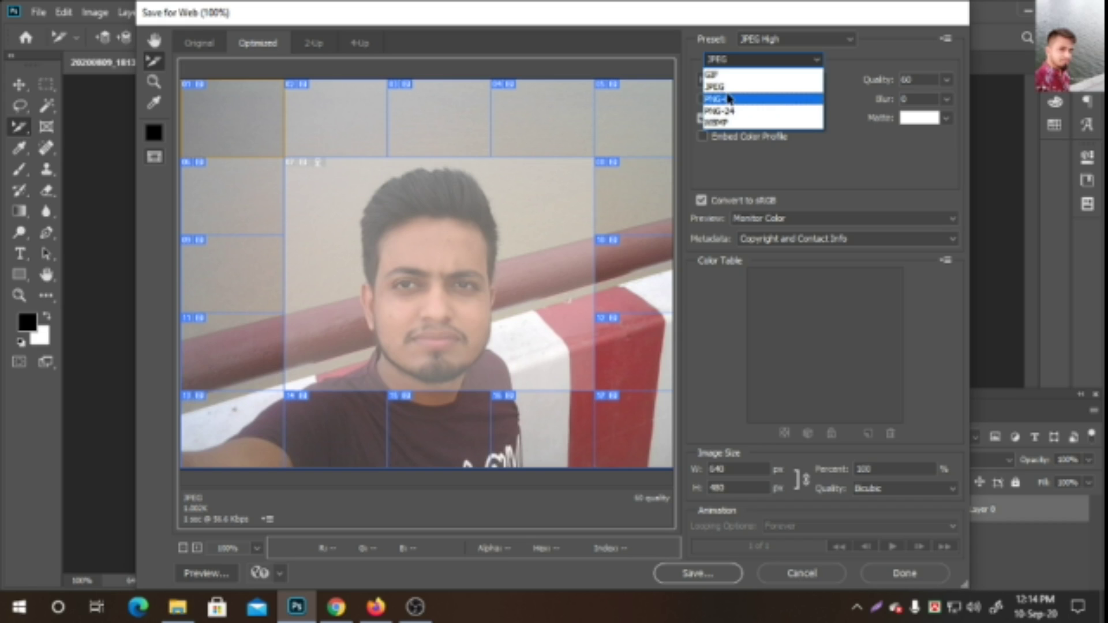
click(728, 88)
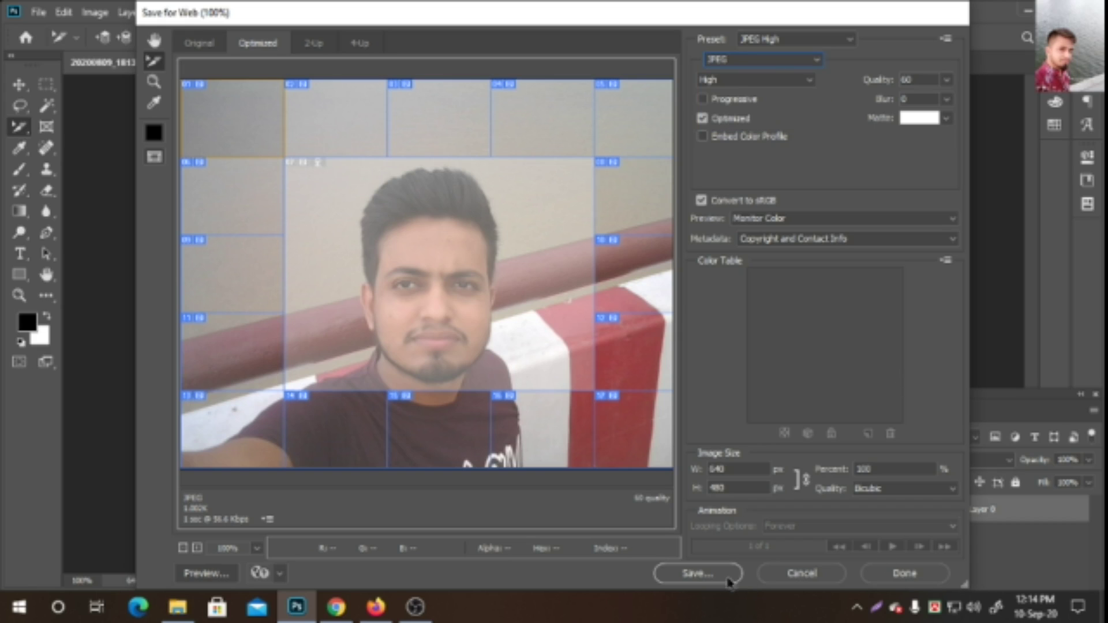
- Save all slices to the Desktop as Images Only with the default settings, keeping the suggested file name
click(697, 575)
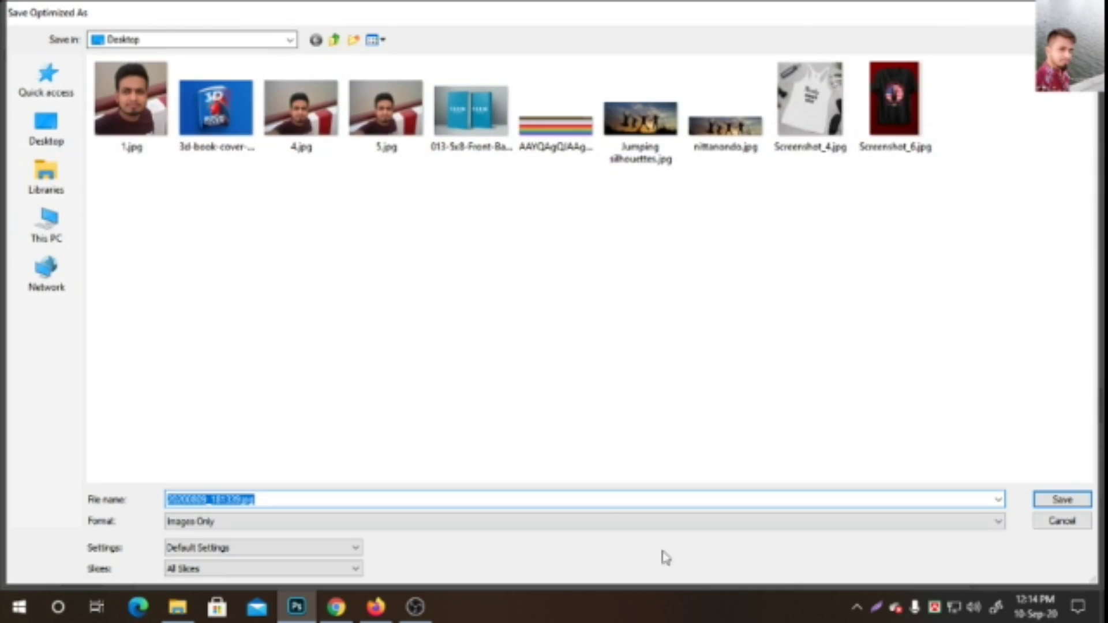
click(45, 137)
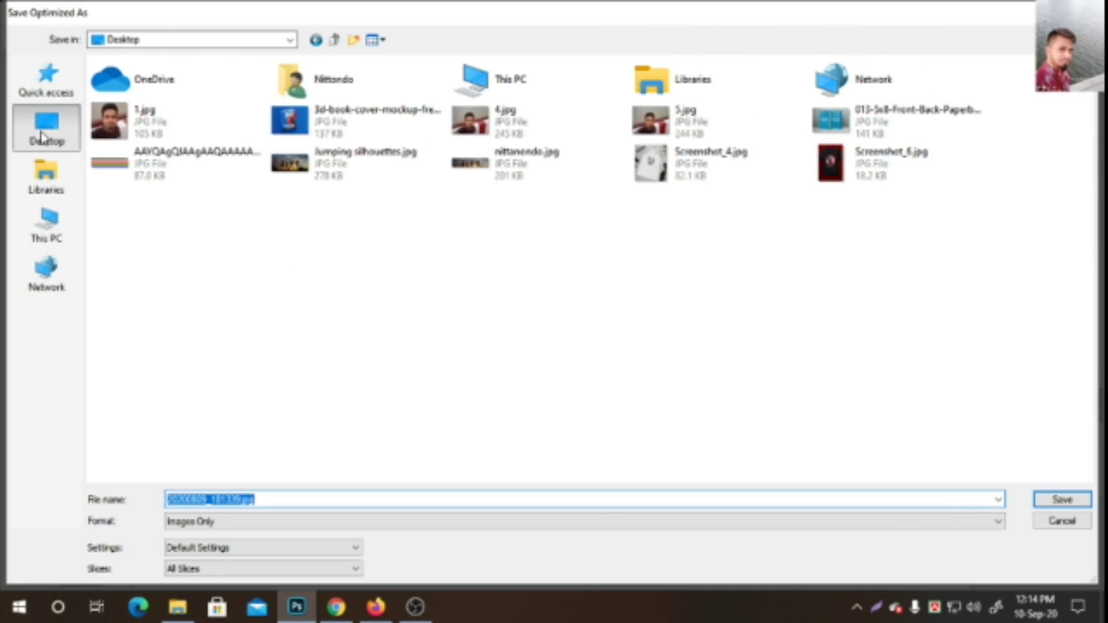
click(1064, 501)
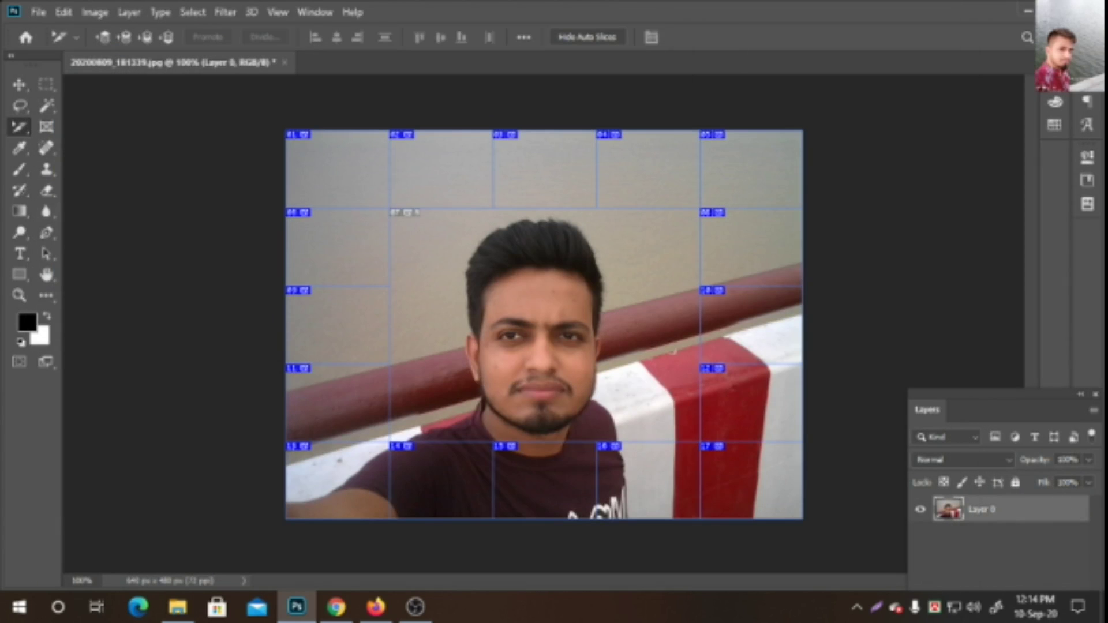
- Switch to the desktop's images folder, view the exported face slice 20200809_181339_07.jpg in Photos, and minimize both windows
click(1028, 11)
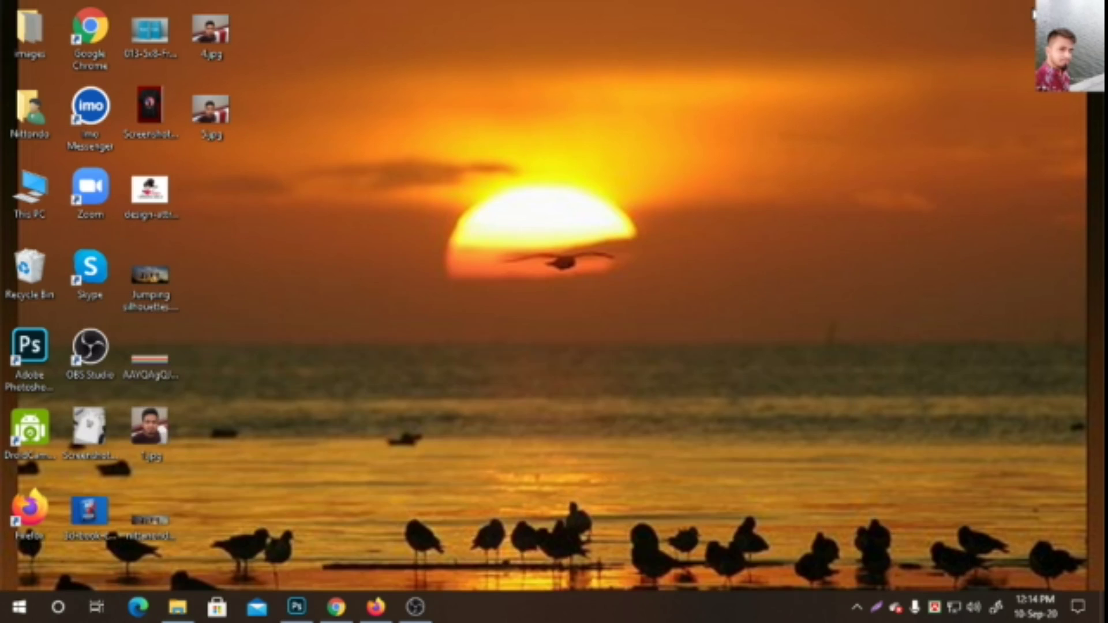
double_click(29, 27)
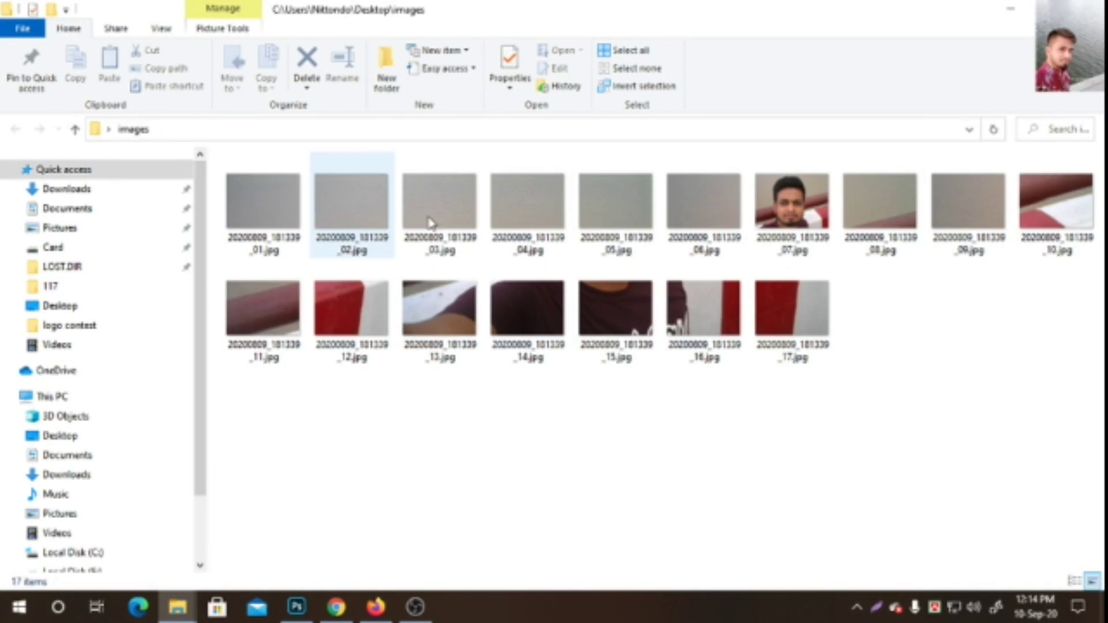
double_click(787, 213)
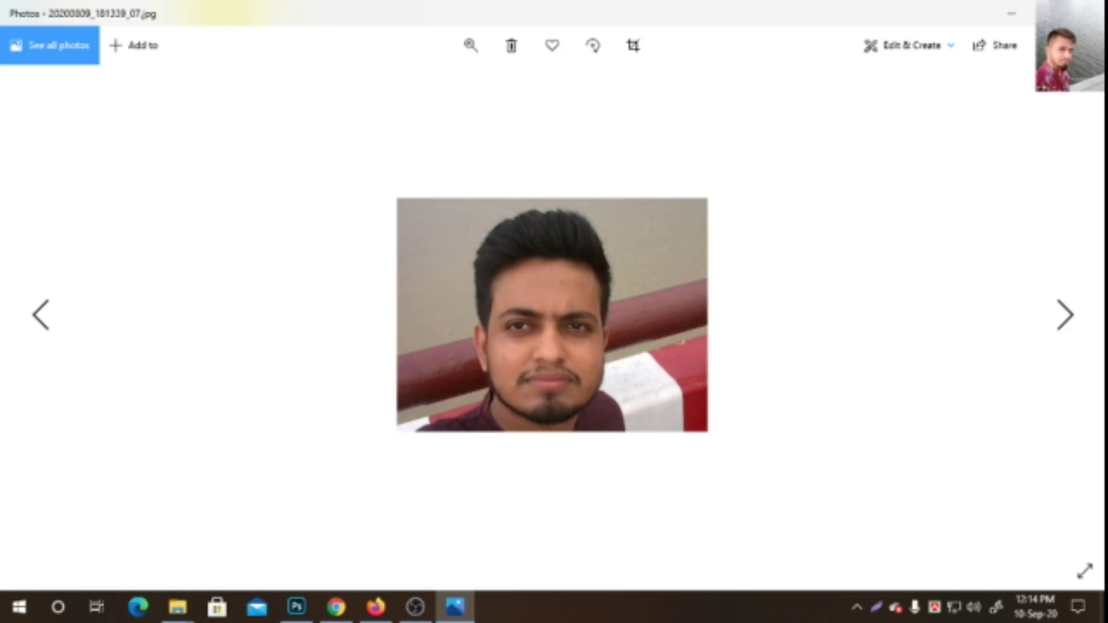
click(1012, 13)
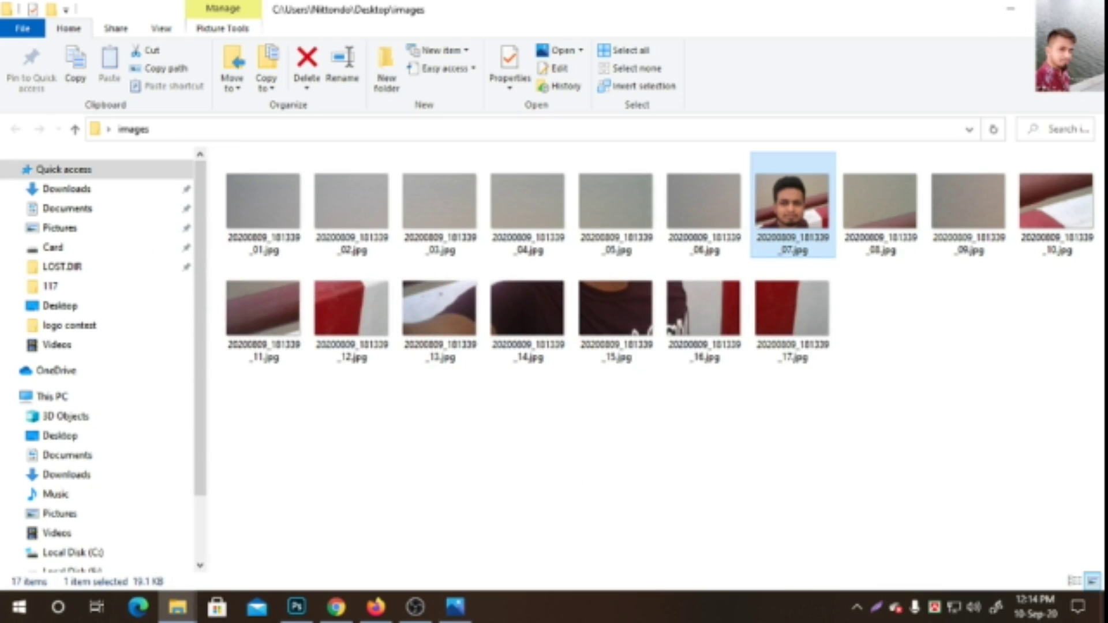
click(1011, 8)
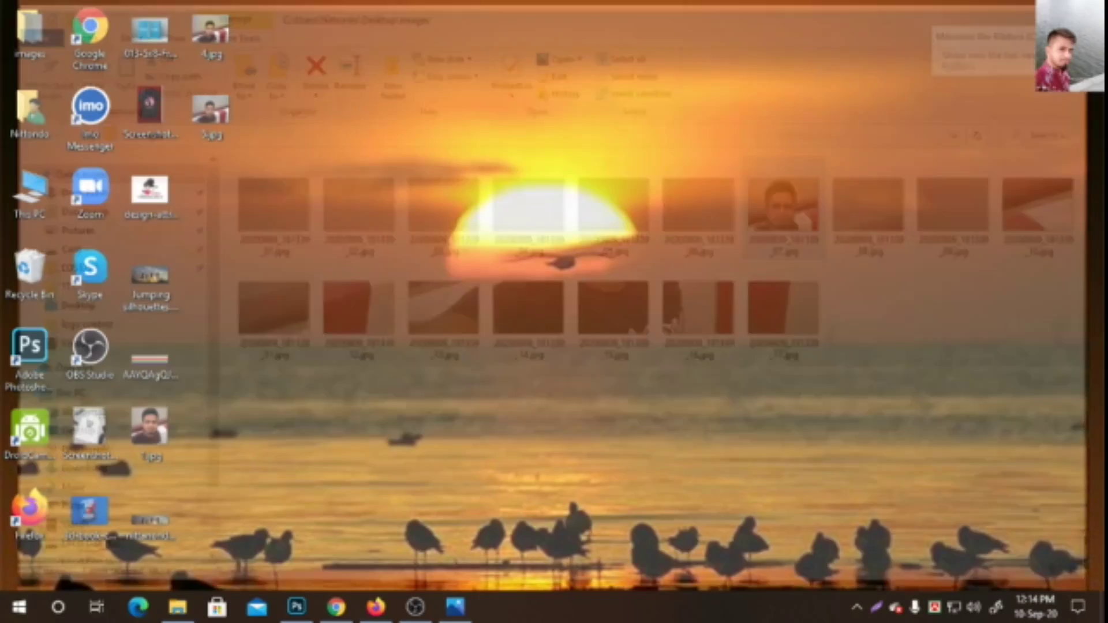